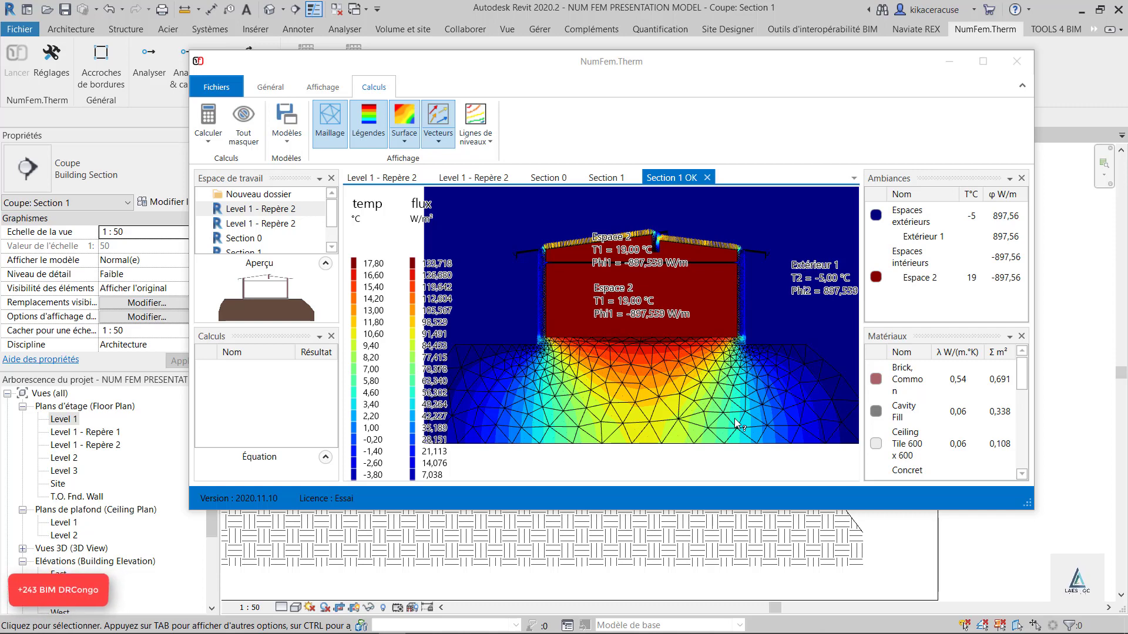
# - Switch from the NumFem.Therm results back to Revit and open the Level 1 floor plan
pyautogui.click(846, 570)
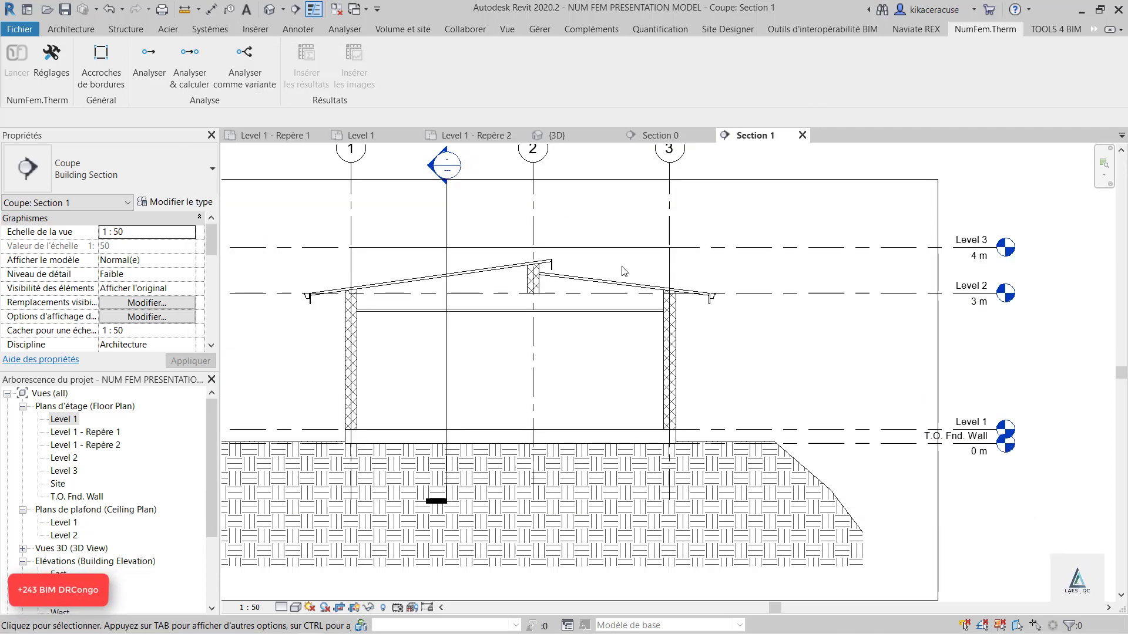
pyautogui.scroll(-2, 624, 257)
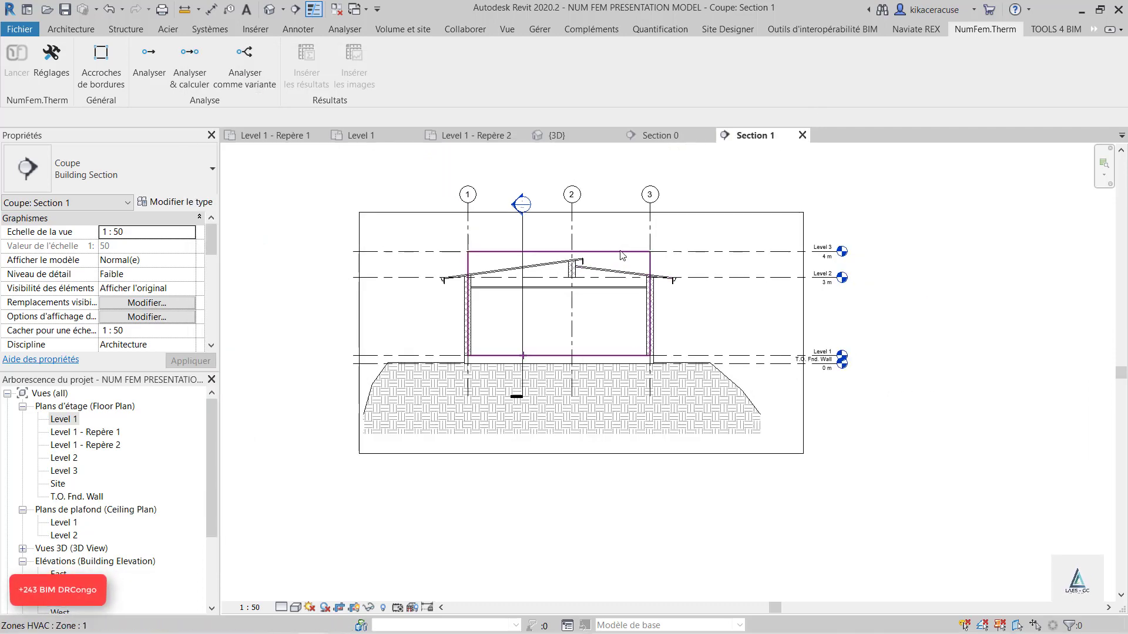
pyautogui.doubleClick(65, 419)
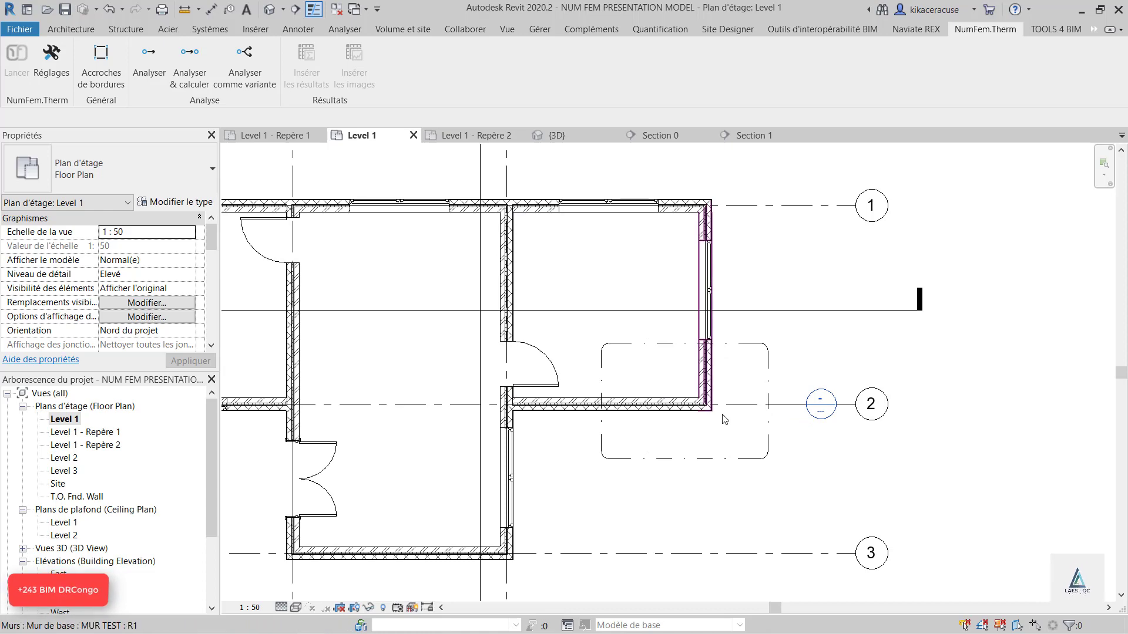
# - Create a callout on the Level 1 plan around the exterior wall corner at grids C and 2
pyautogui.scroll(-2, 721, 325)
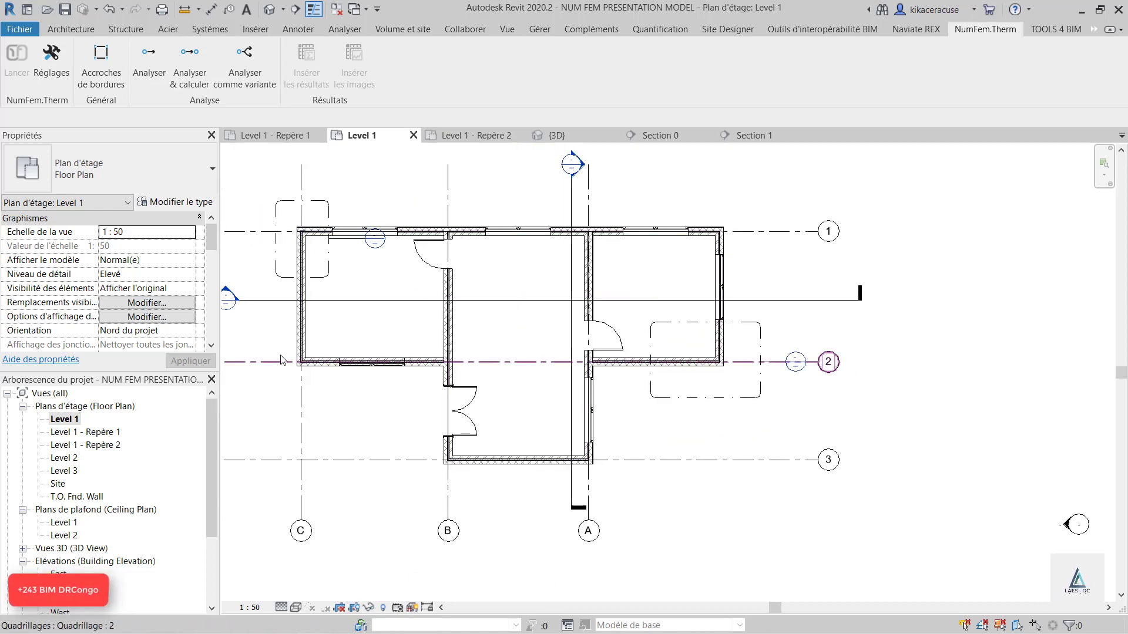
pyautogui.scroll(4, 304, 318)
pyautogui.scroll(-3, 303, 318)
pyautogui.scroll(2, 460, 312)
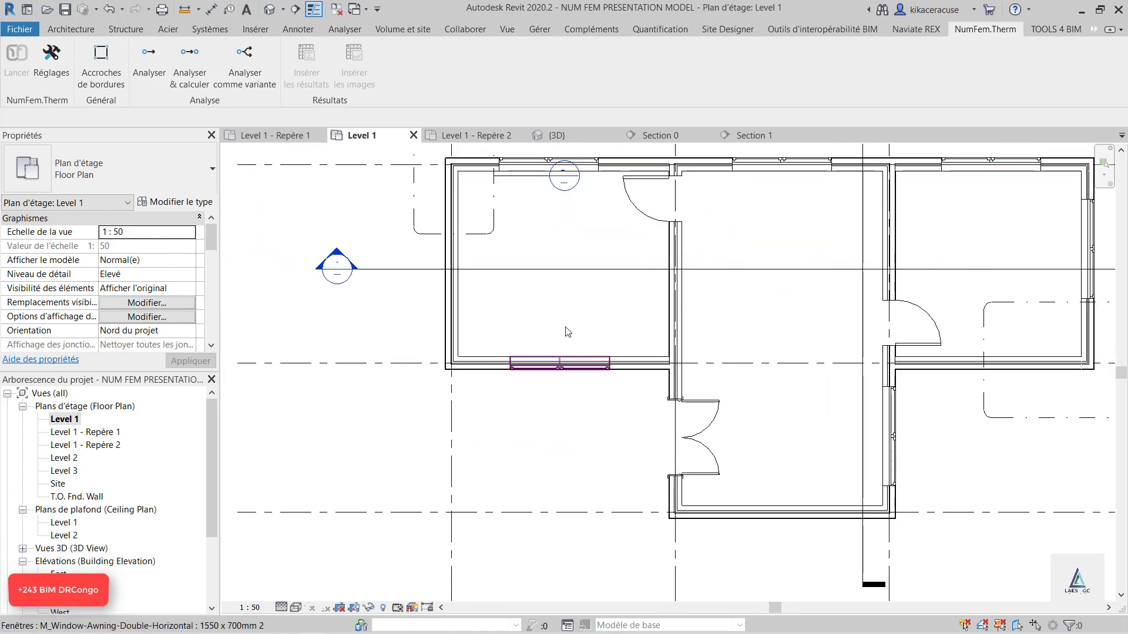
pyautogui.scroll(1, 460, 312)
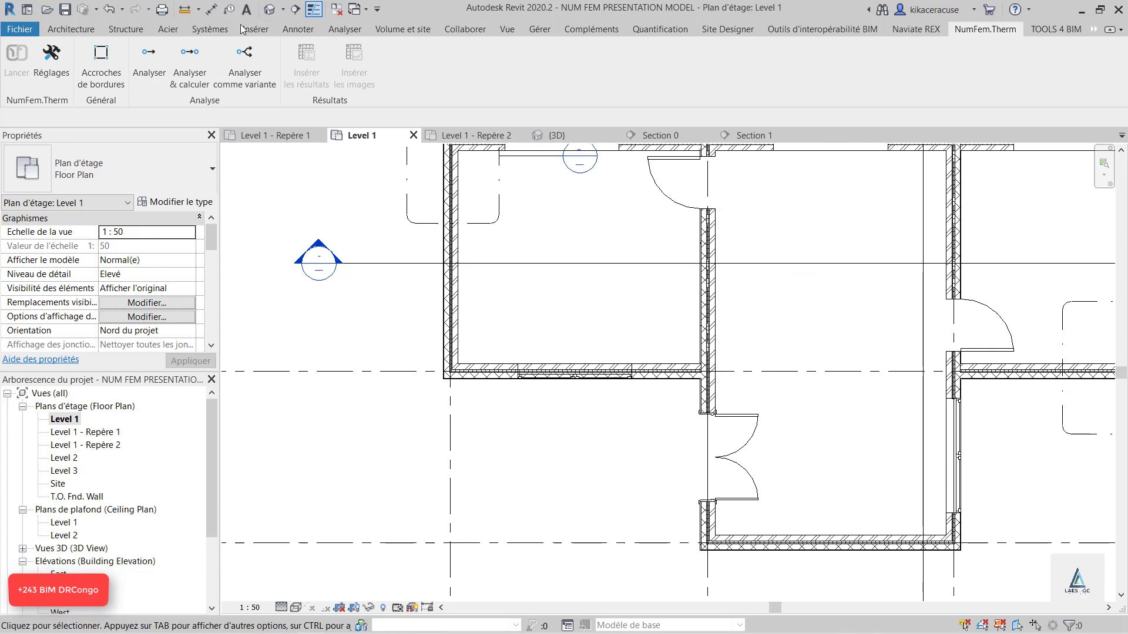
pyautogui.click(507, 29)
pyautogui.click(550, 59)
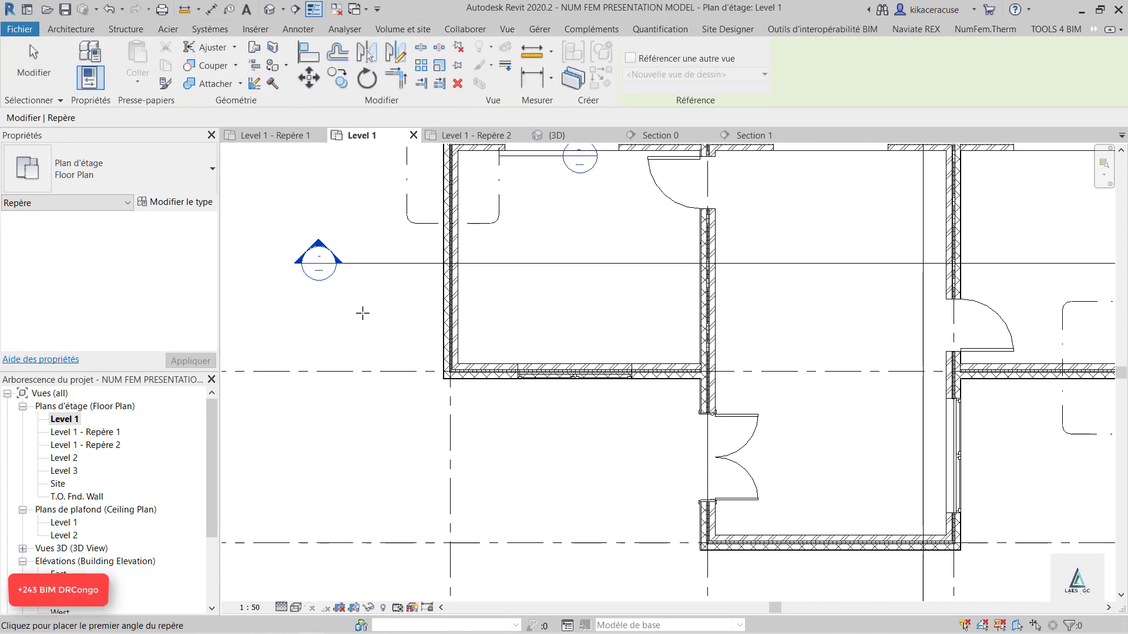
pyautogui.click(359, 314)
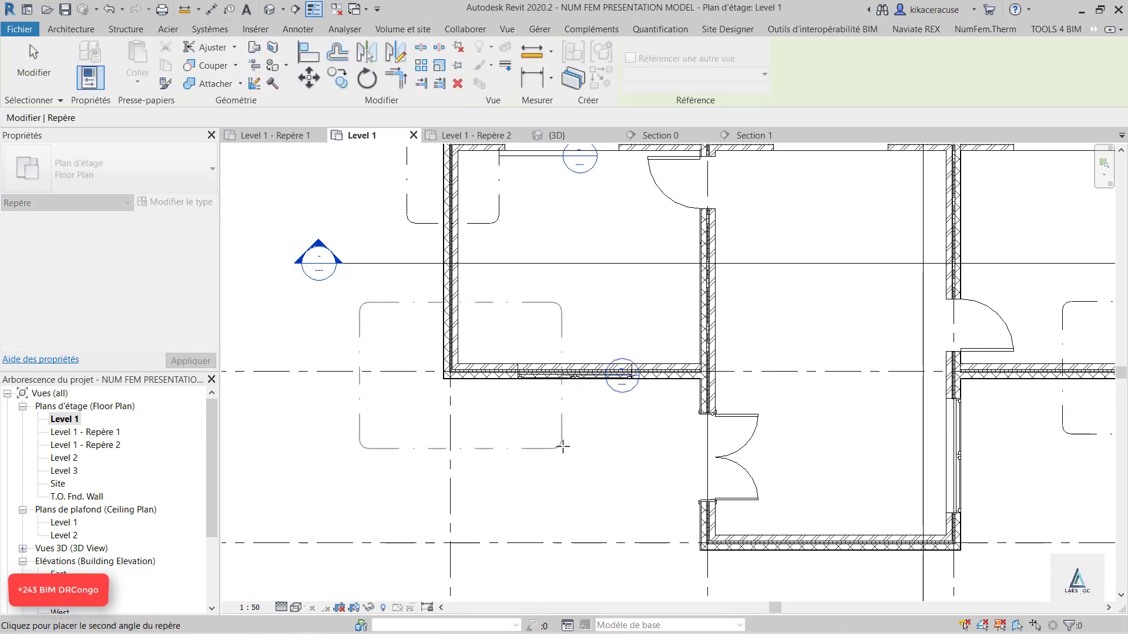
pyautogui.click(510, 424)
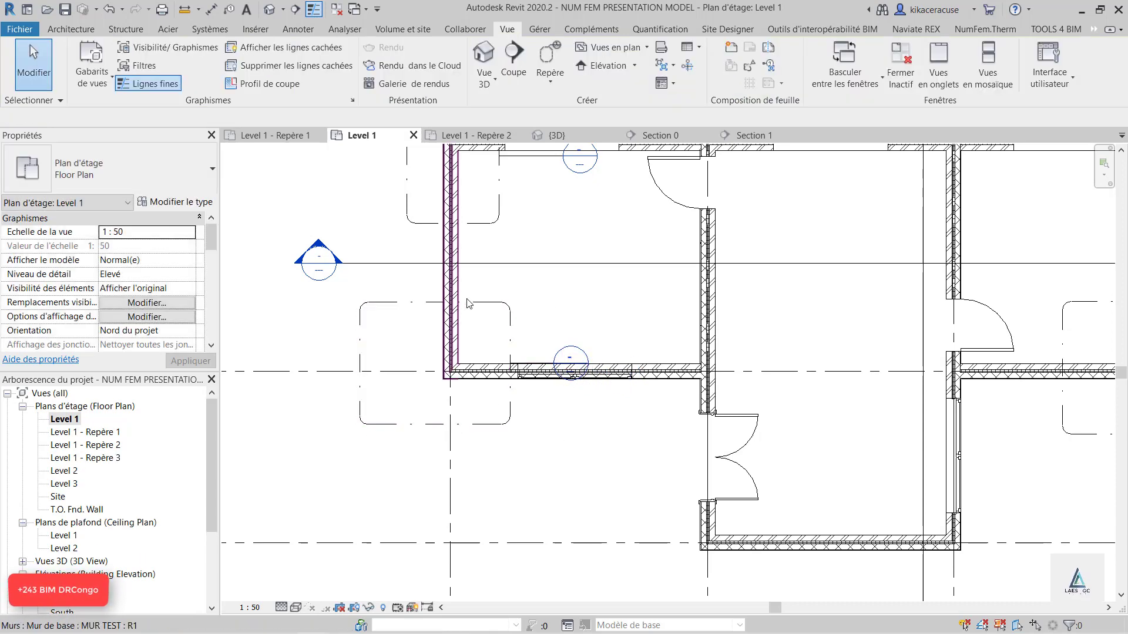
# - Extend the new callout's boundary upward along the grid C wall and open its view
pyautogui.click(452, 303)
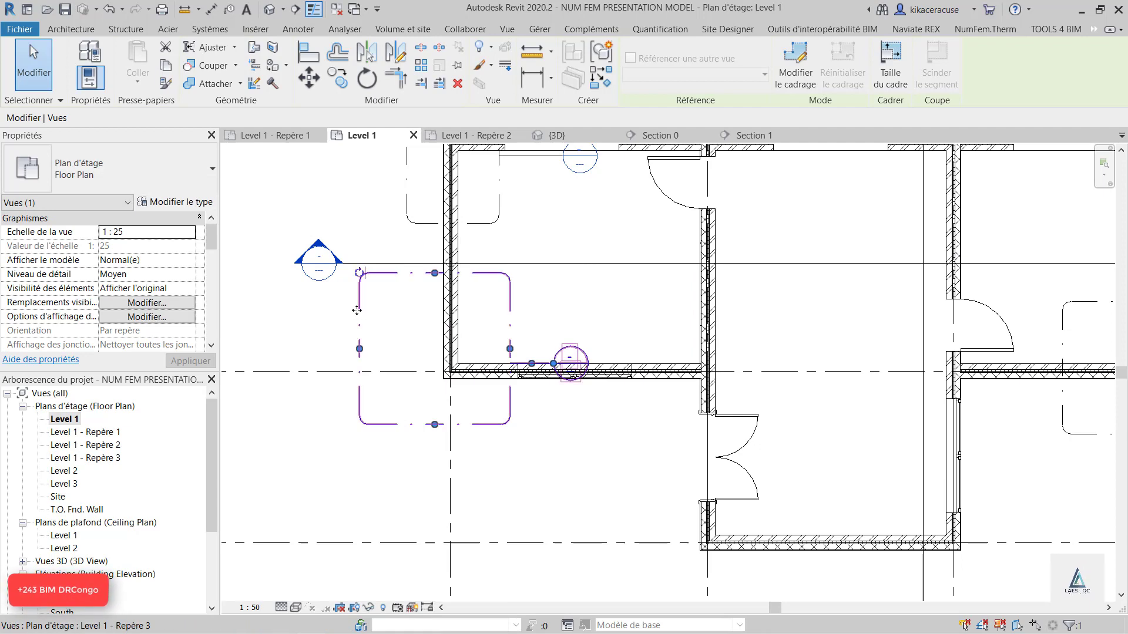
pyautogui.rightClick(359, 306)
pyautogui.click(403, 376)
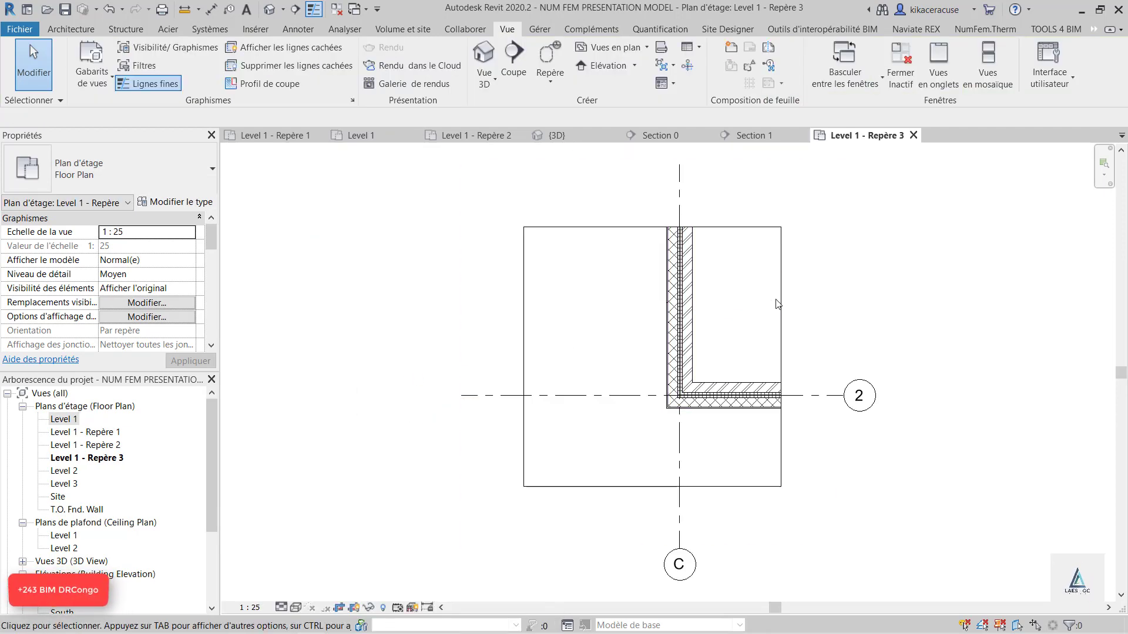
# - Enlarge the callout view's crop region to the right, past the window edge, and upward, past the section line
pyautogui.click(780, 308)
pyautogui.moveTo(781, 356); pyautogui.dragTo(819, 357)
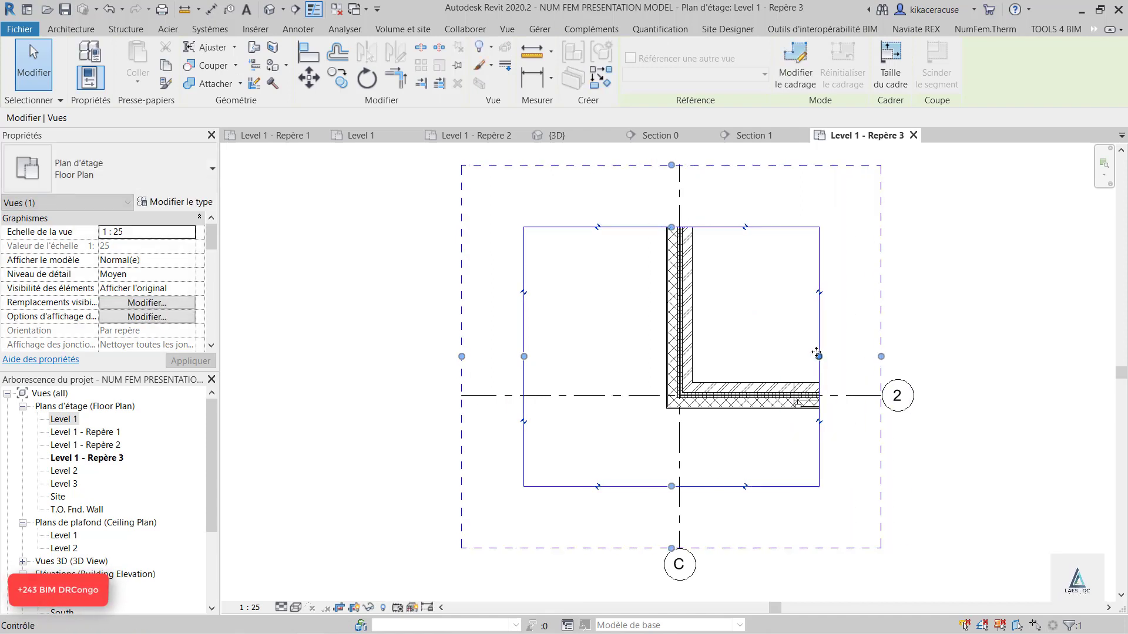
pyautogui.scroll(1, 789, 385)
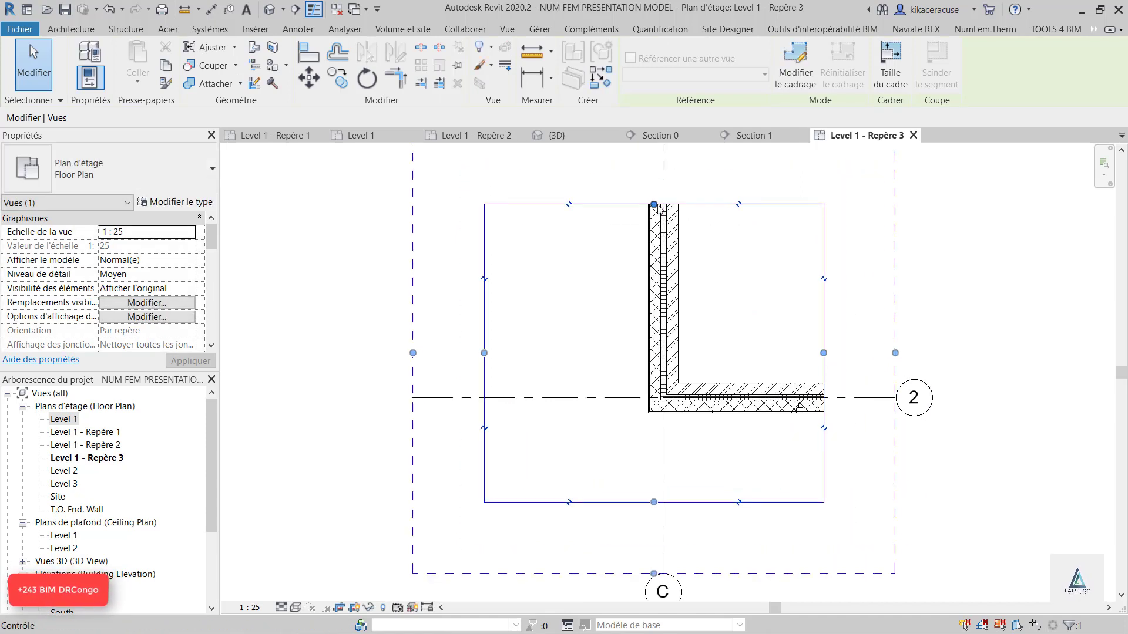
pyautogui.moveTo(655, 205); pyautogui.dragTo(656, 177)
pyautogui.scroll(-3, 526, 304)
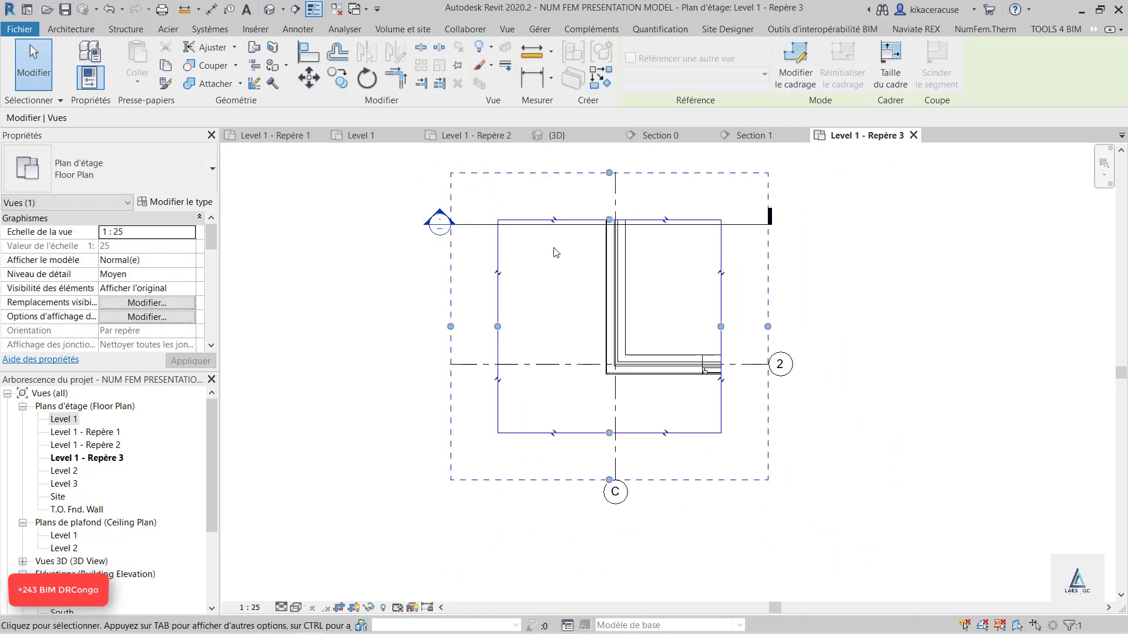
pyautogui.scroll(1, 554, 249)
pyautogui.click(925, 313)
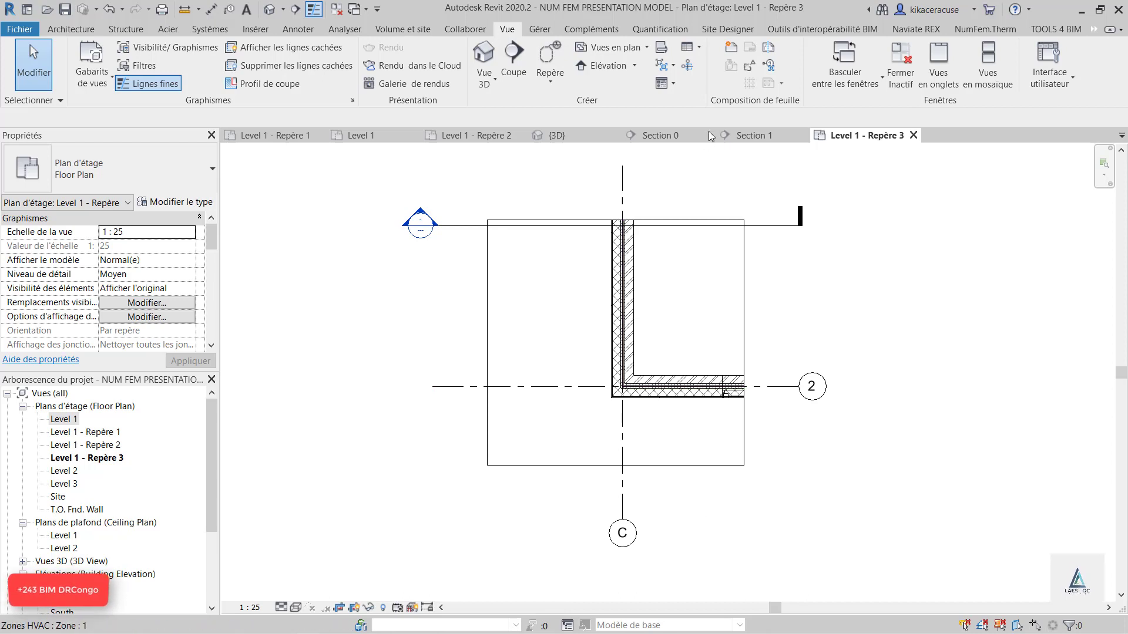
# - Examine the NumFem.Therm general settings and the dimension types for RT and PHPP
pyautogui.click(990, 30)
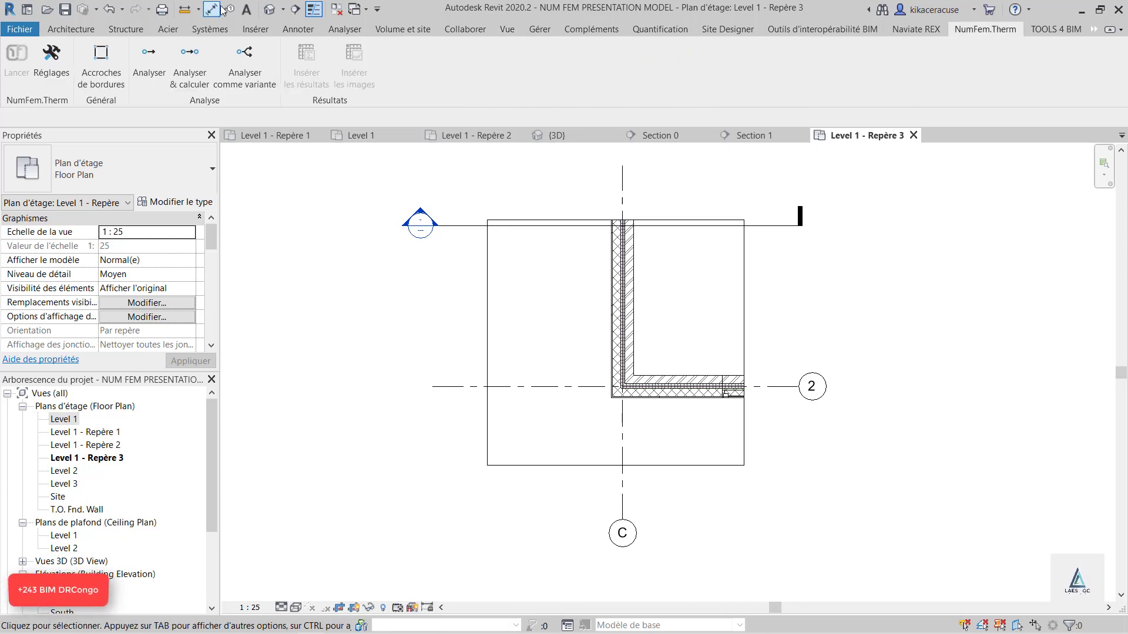
pyautogui.click(54, 58)
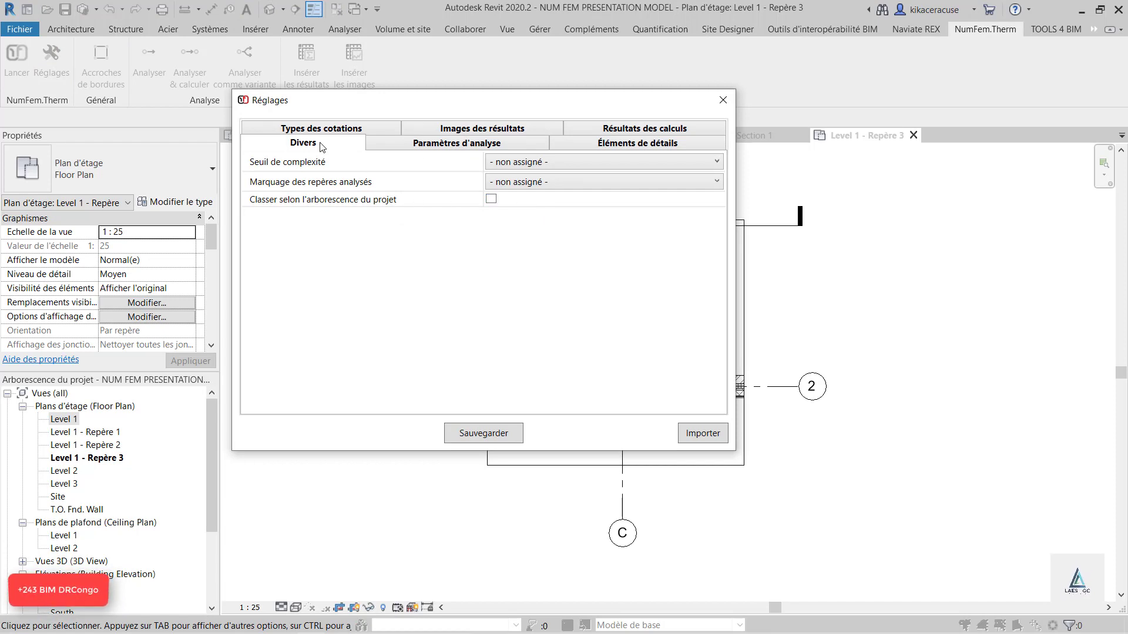
pyautogui.click(294, 129)
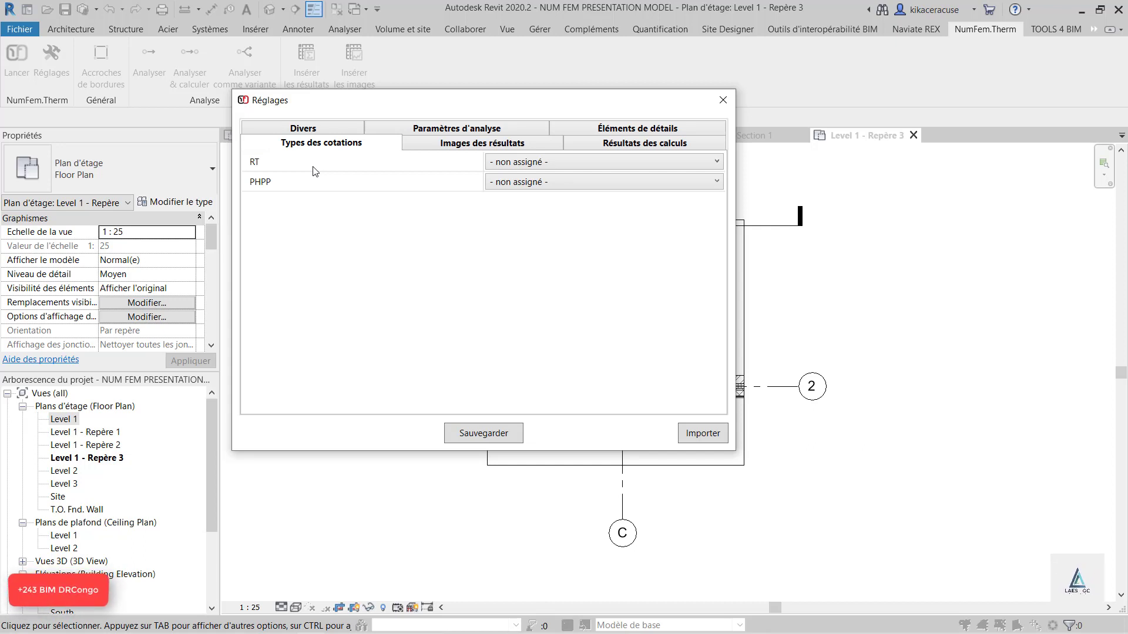
pyautogui.click(723, 100)
# - Duplicate the linear dimension style Diagonal - 2.5mm Arial as RT-2012 and set its colour to red
pyautogui.press('d')
pyautogui.press('i')
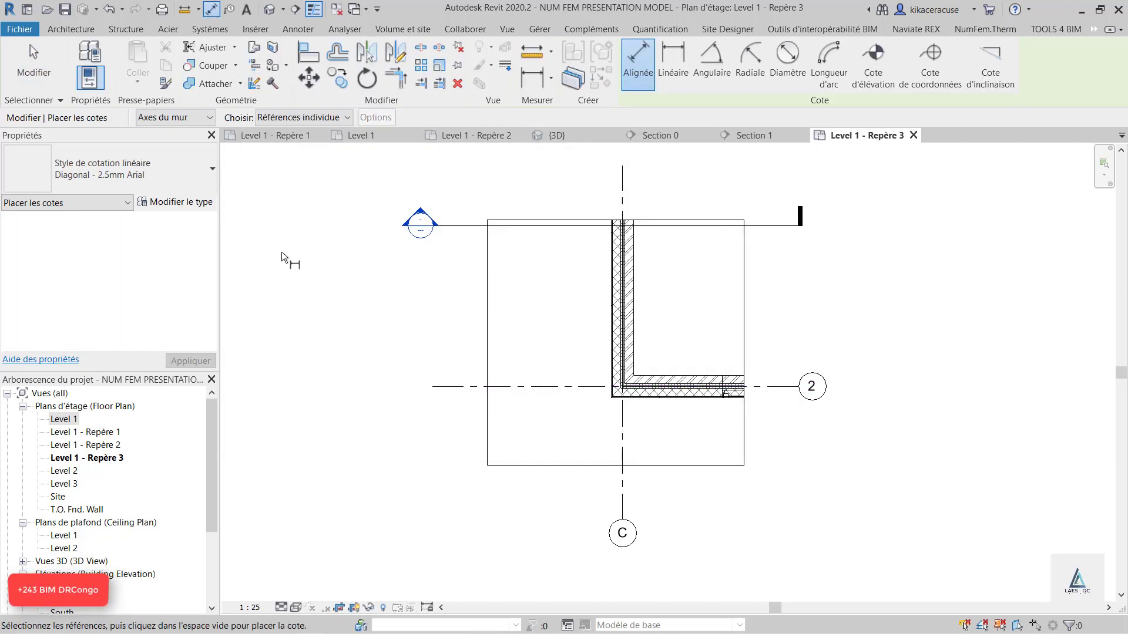
pyautogui.click(185, 206)
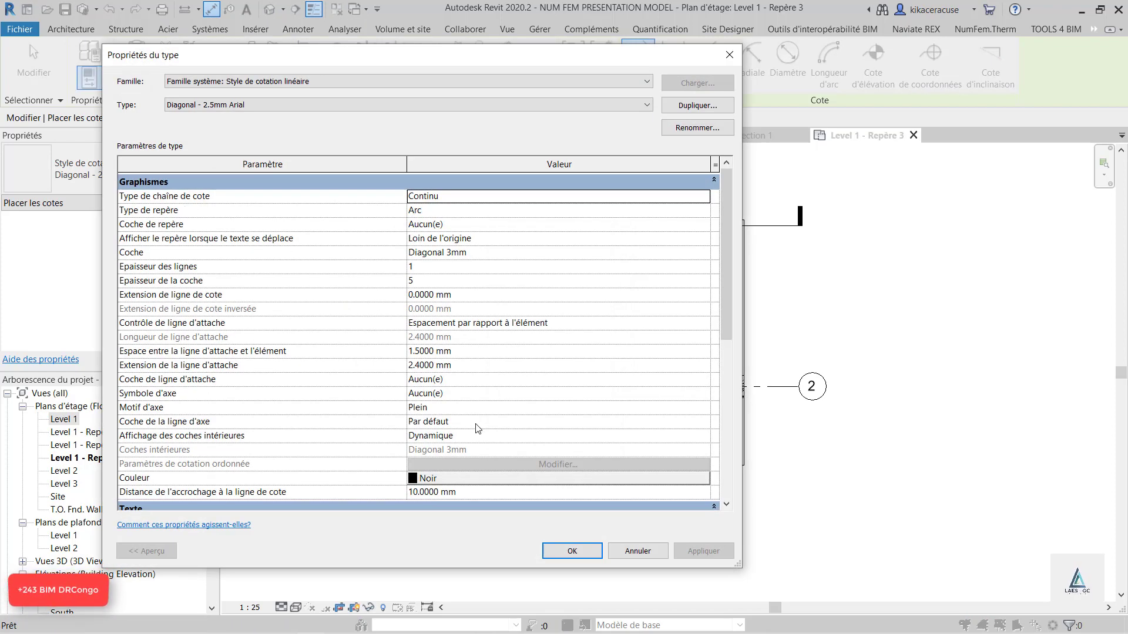
pyautogui.click(710, 107)
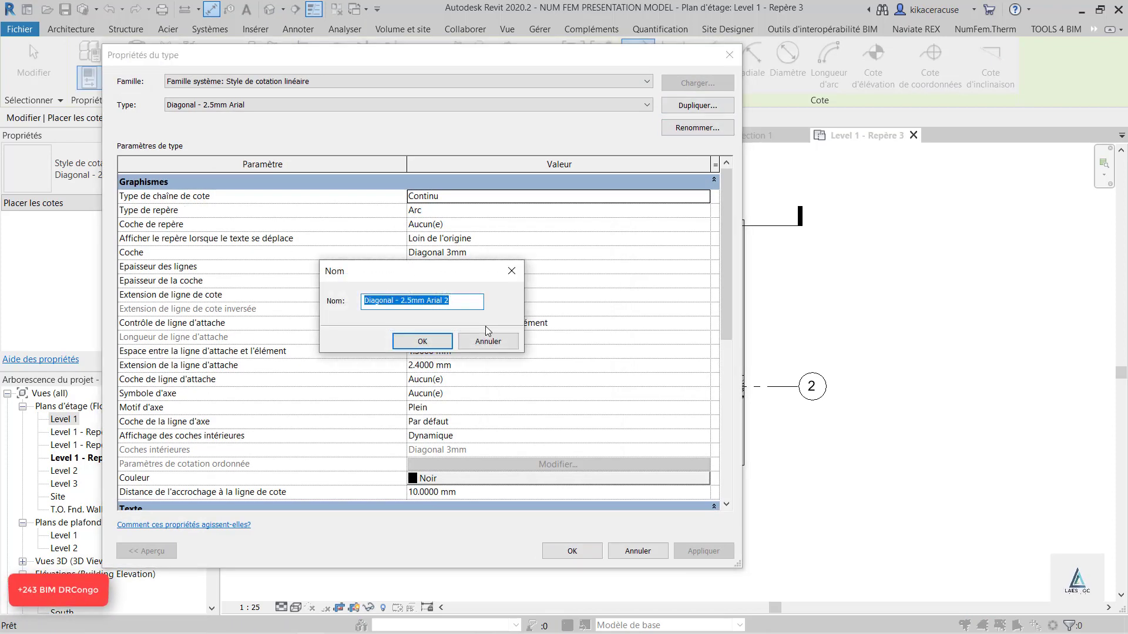
pyautogui.write('RT-2012')
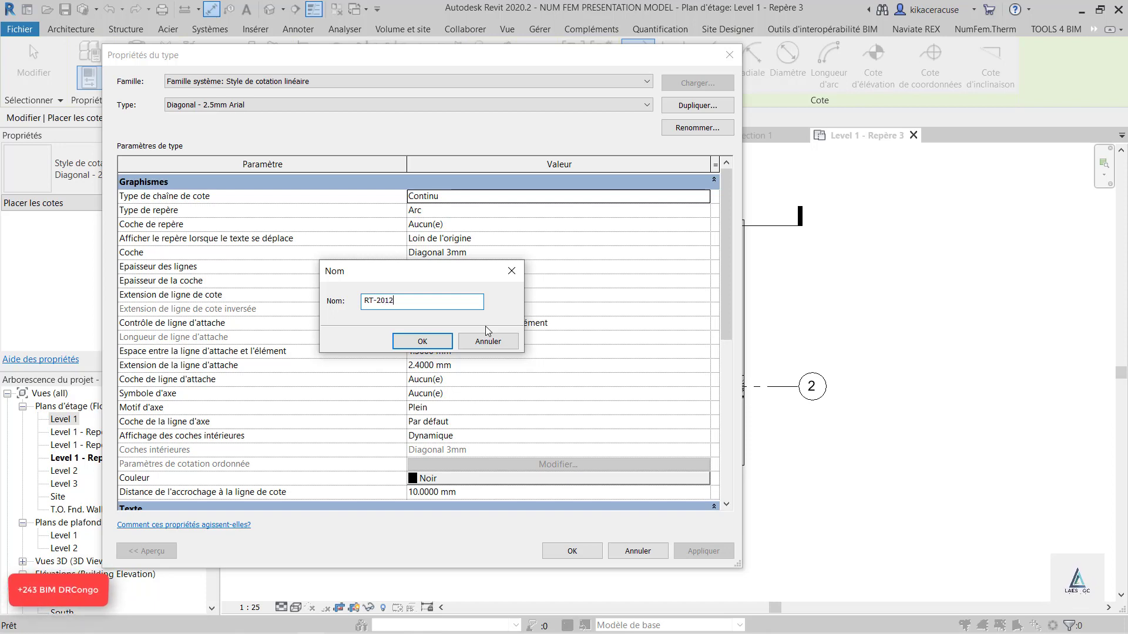
pyautogui.click(431, 343)
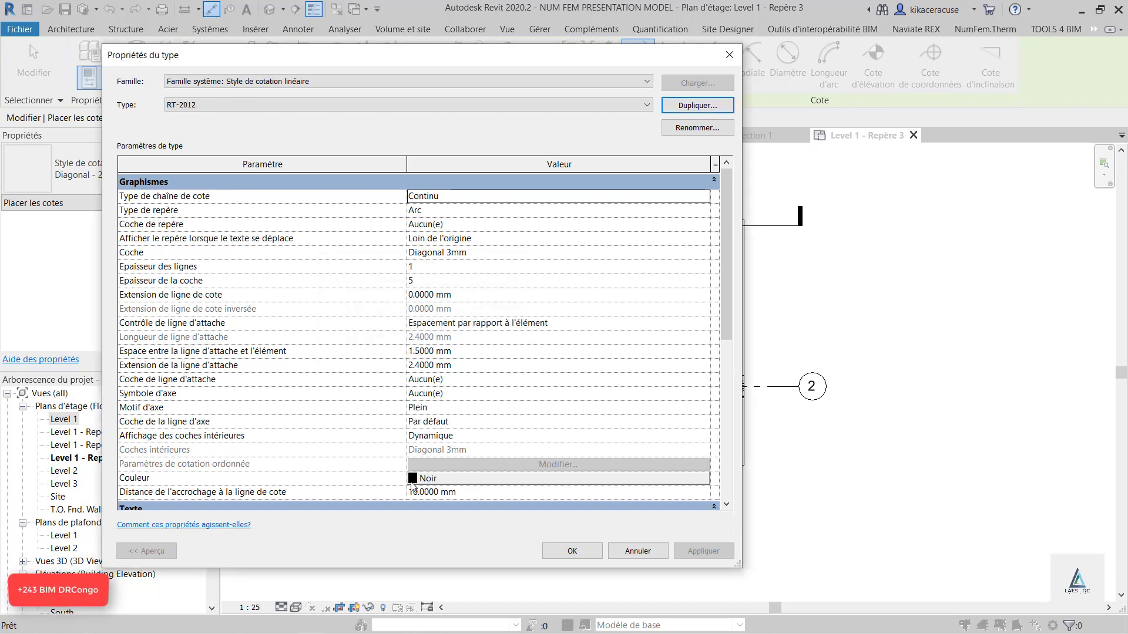
pyautogui.click(414, 487)
pyautogui.click(295, 326)
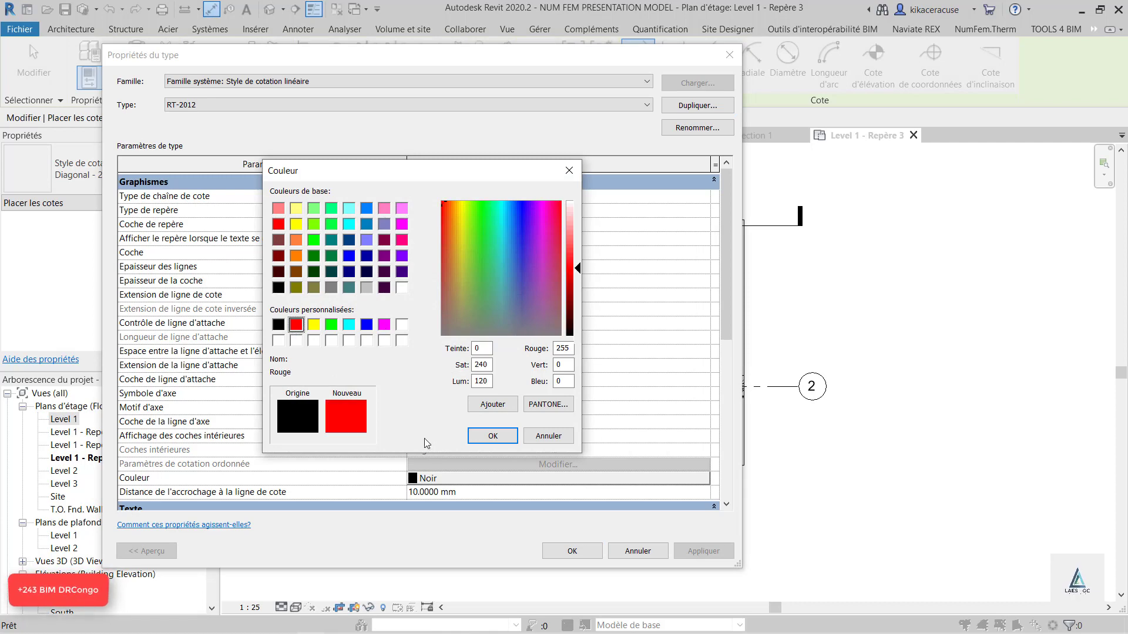
pyautogui.click(492, 435)
# - Duplicate the RT-2012 dimension style as PHPP, set its colour to blue, and leave the dimension command
pyautogui.click(698, 106)
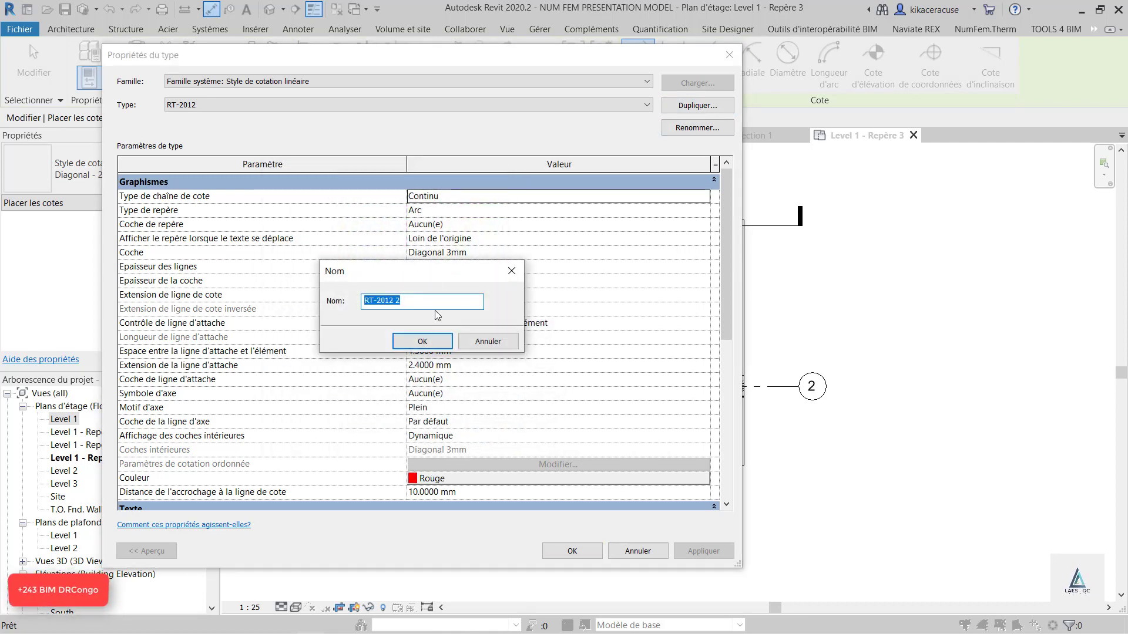
pyautogui.write('PHPP')
pyautogui.click(423, 341)
pyautogui.click(415, 479)
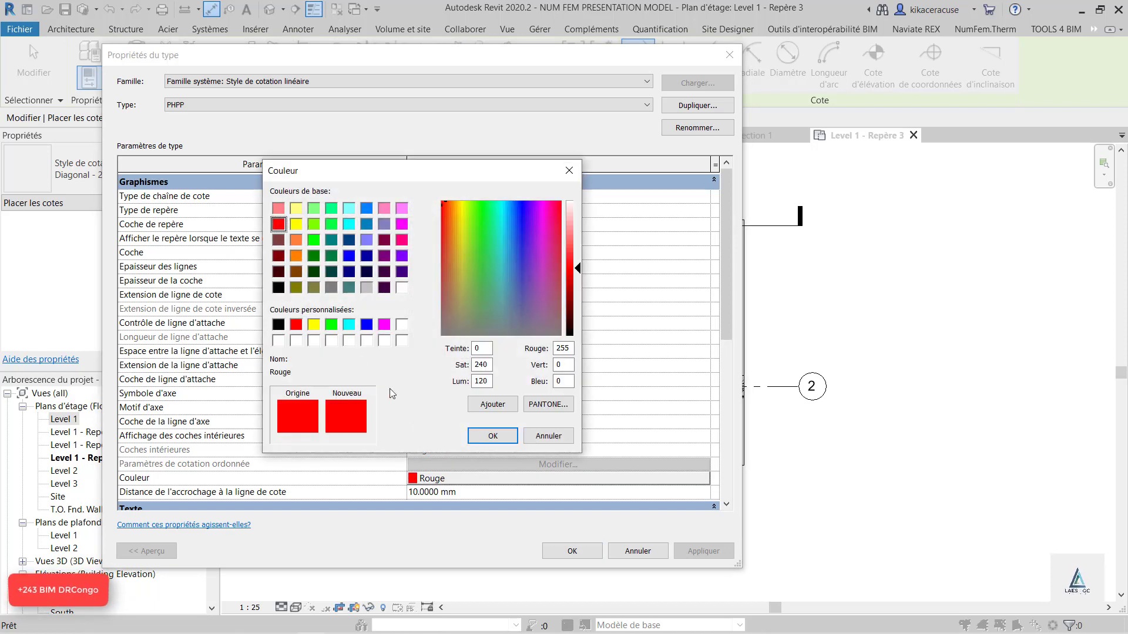
pyautogui.click(366, 327)
pyautogui.click(493, 436)
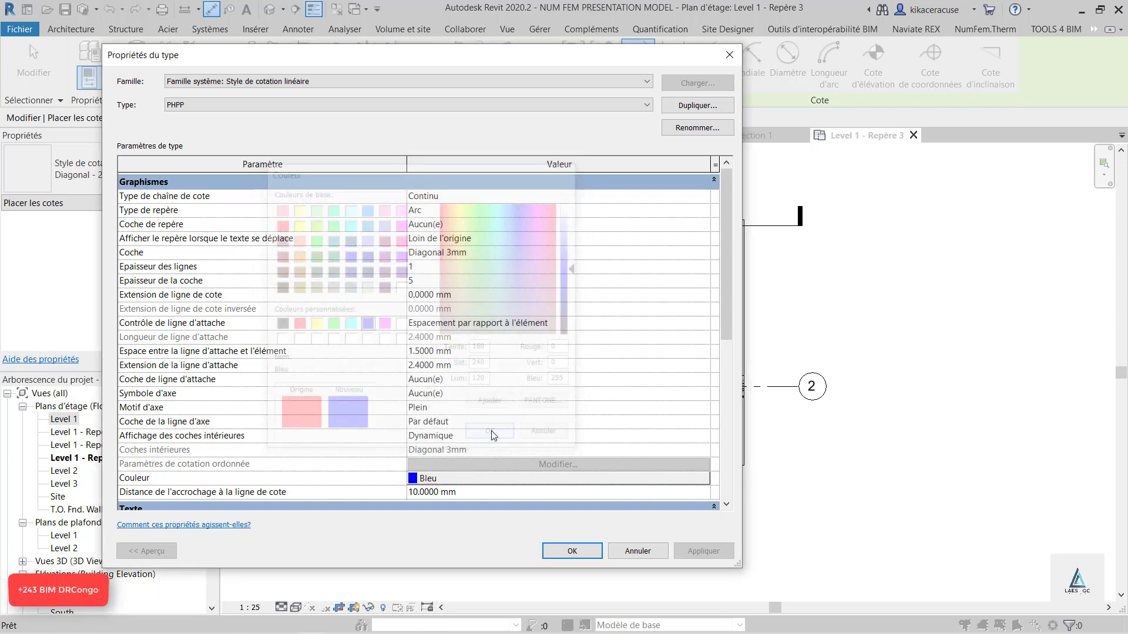
pyautogui.click(572, 550)
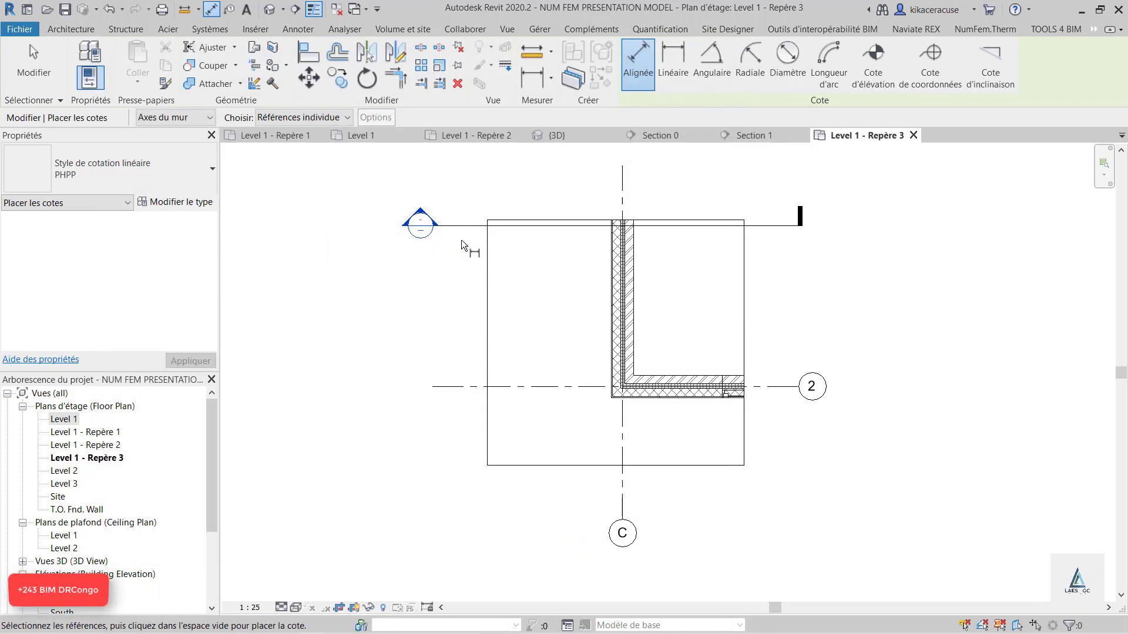
pyautogui.press('Escape')
pyautogui.press('Escape')
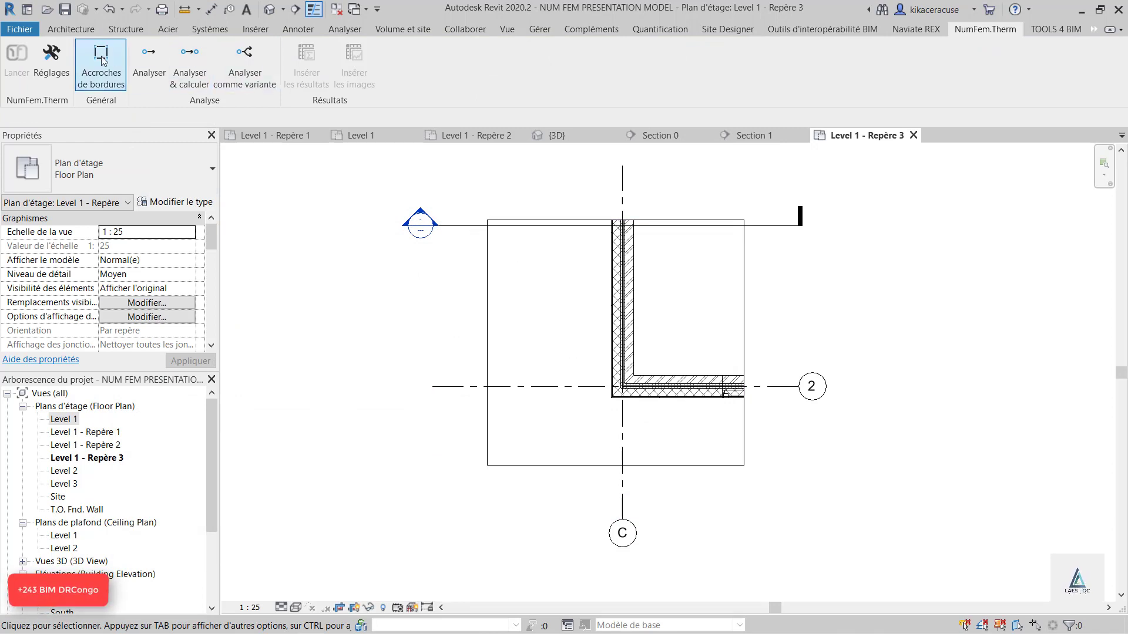
# - Assign the RT-2012 dimension style to the RT dimension type in the NumFem.Therm settings
pyautogui.click(58, 59)
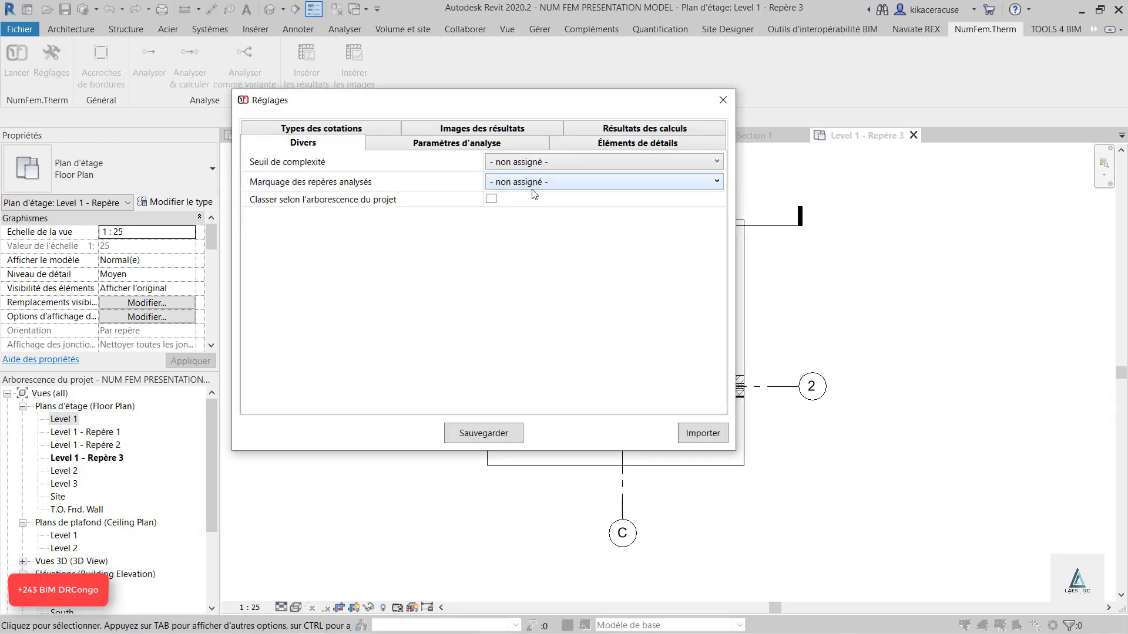
pyautogui.click(341, 130)
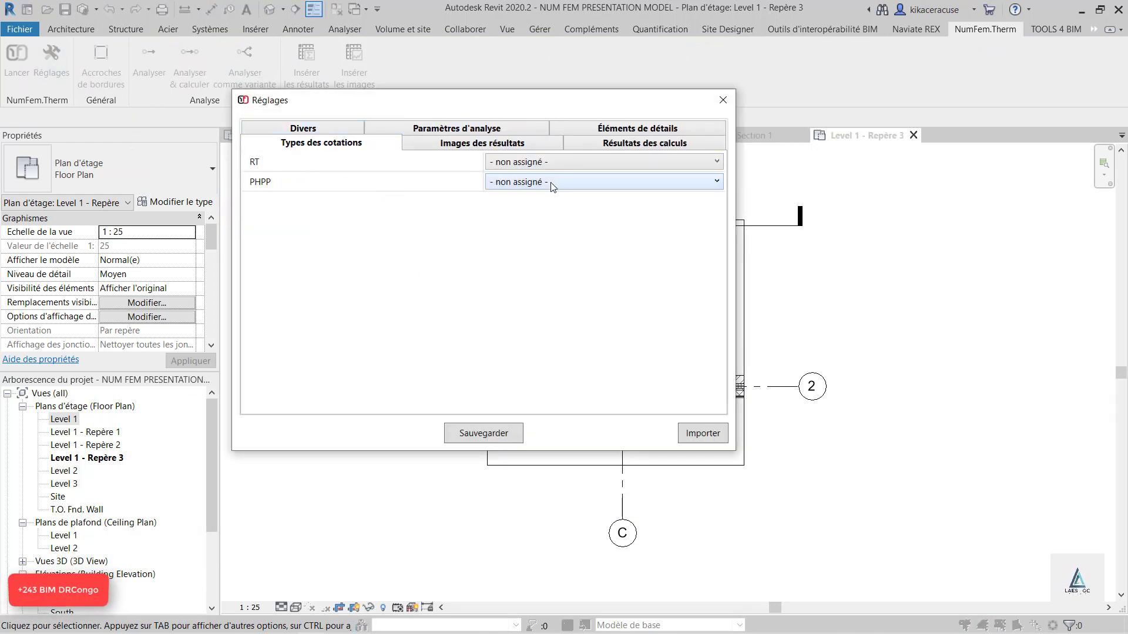
pyautogui.click(563, 165)
pyautogui.scroll(-4, 581, 314)
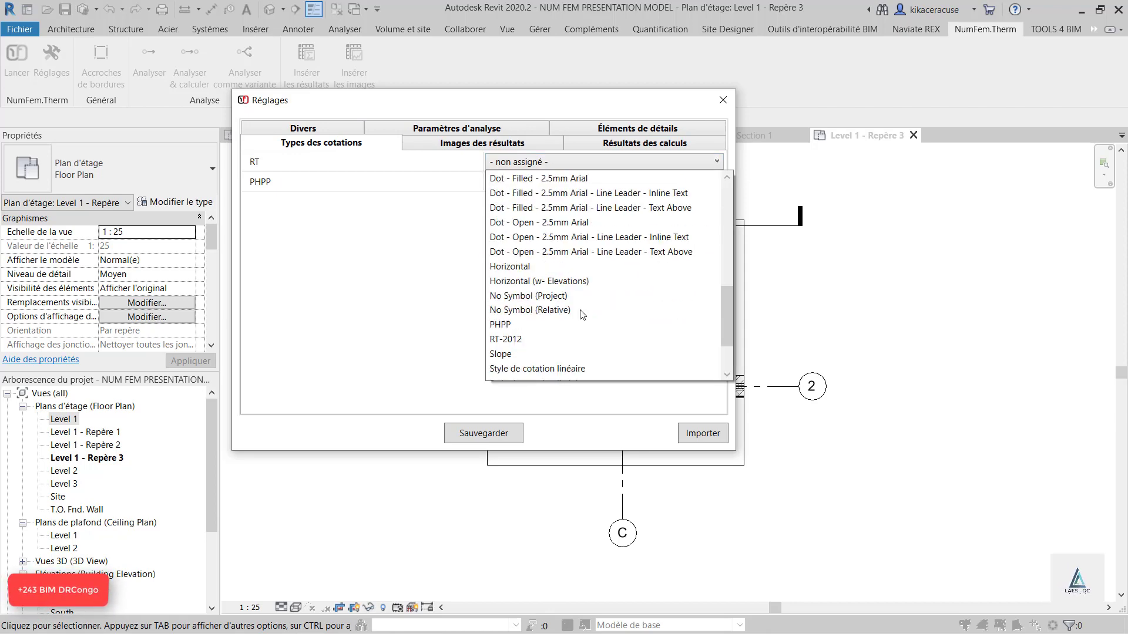
pyautogui.scroll(-1, 582, 314)
pyautogui.click(528, 291)
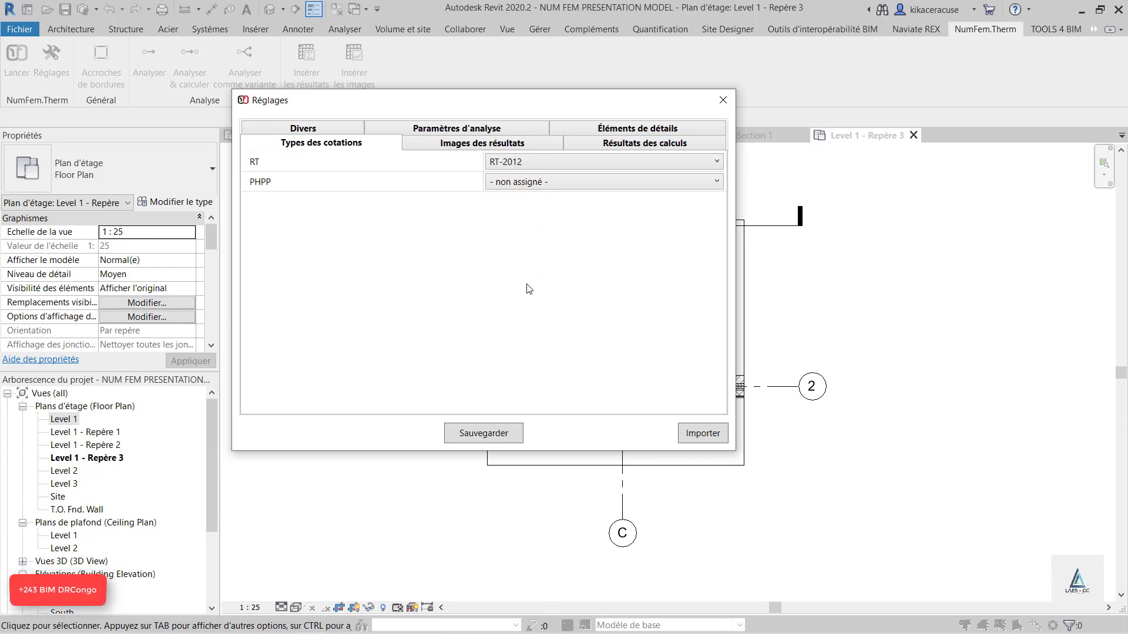
# - Assign the PHPP dimension style to the PHPP dimension type and save the settings
pyautogui.click(543, 183)
pyautogui.scroll(-5, 529, 355)
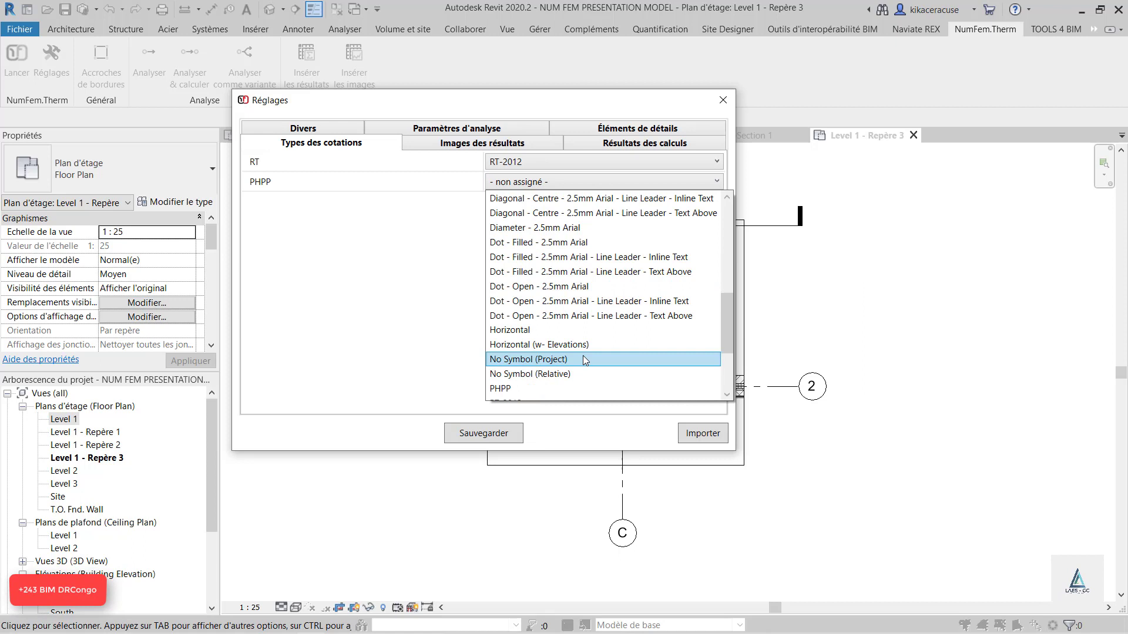
pyautogui.click(516, 389)
pyautogui.click(483, 434)
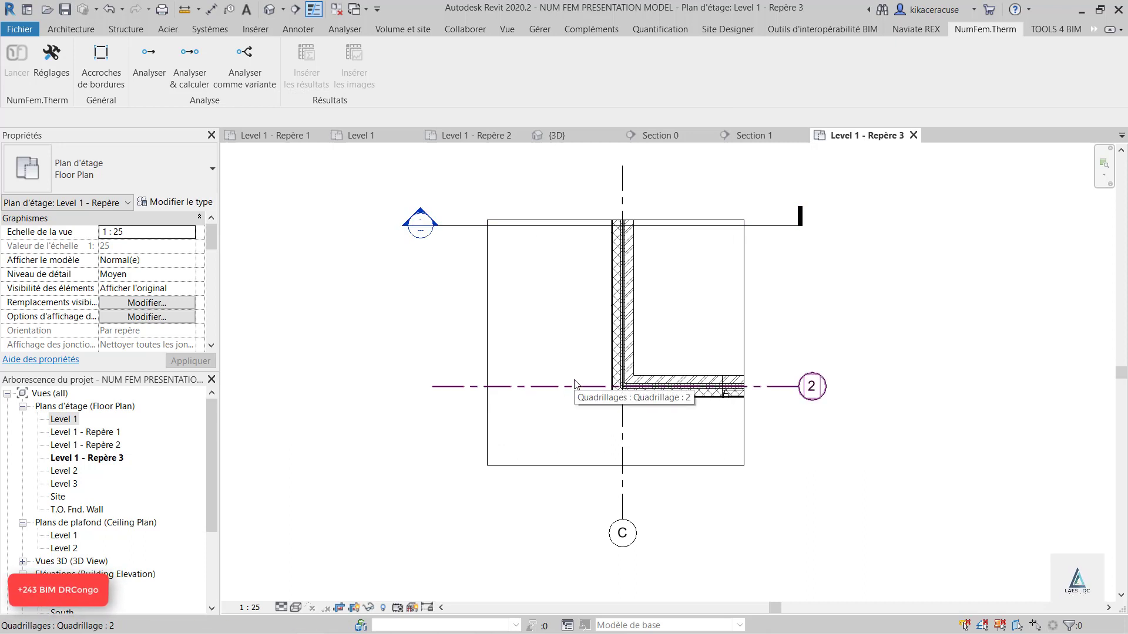
# - Start an aligned dimension in the corner callout and set its reference preference to wall faces (Faces du mur)
pyautogui.press('d')
pyautogui.press('i')
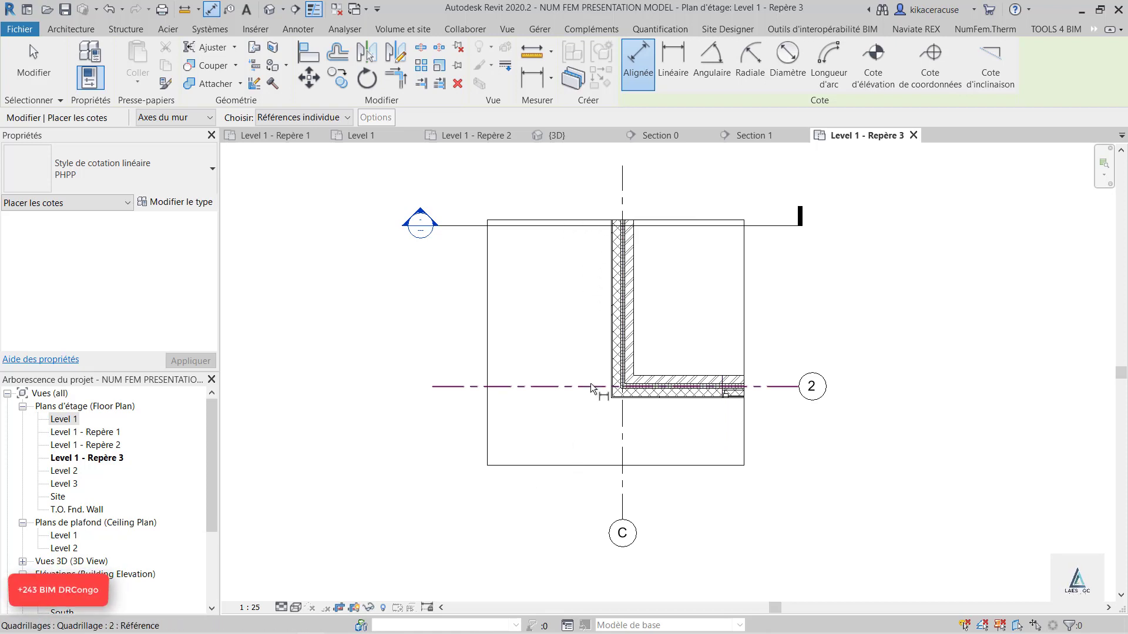
pyautogui.click(200, 117)
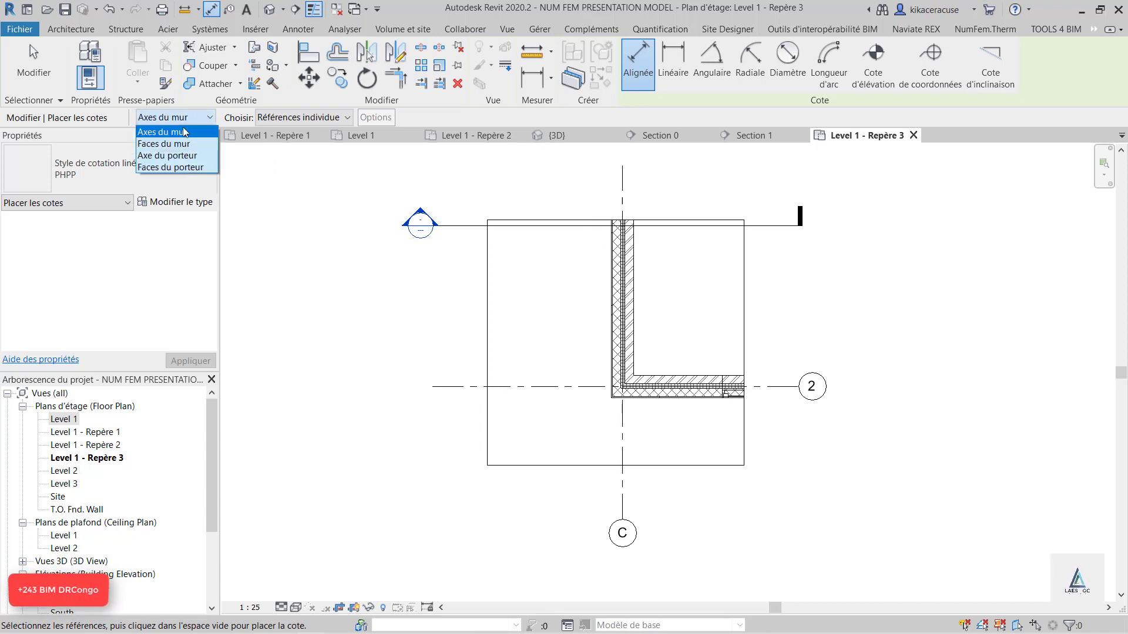
pyautogui.click(176, 142)
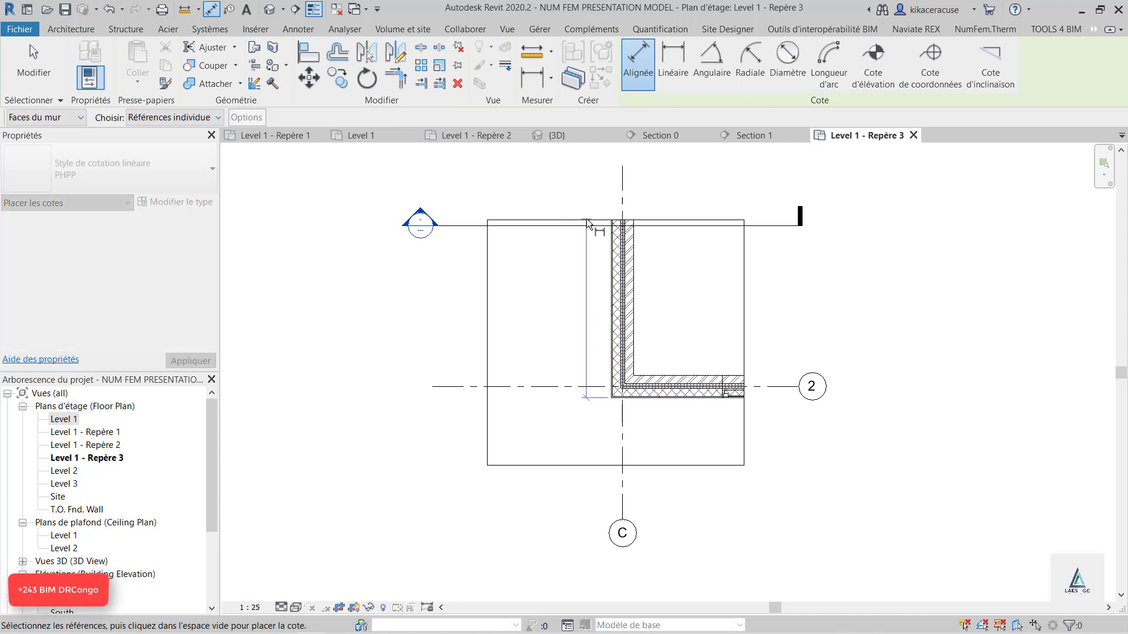
# - Leave the dimension command and generate the NumFem.Therm border snaps (Accroches de bordures) for the callout view
pyautogui.click(992, 37)
pyautogui.press('Escape')
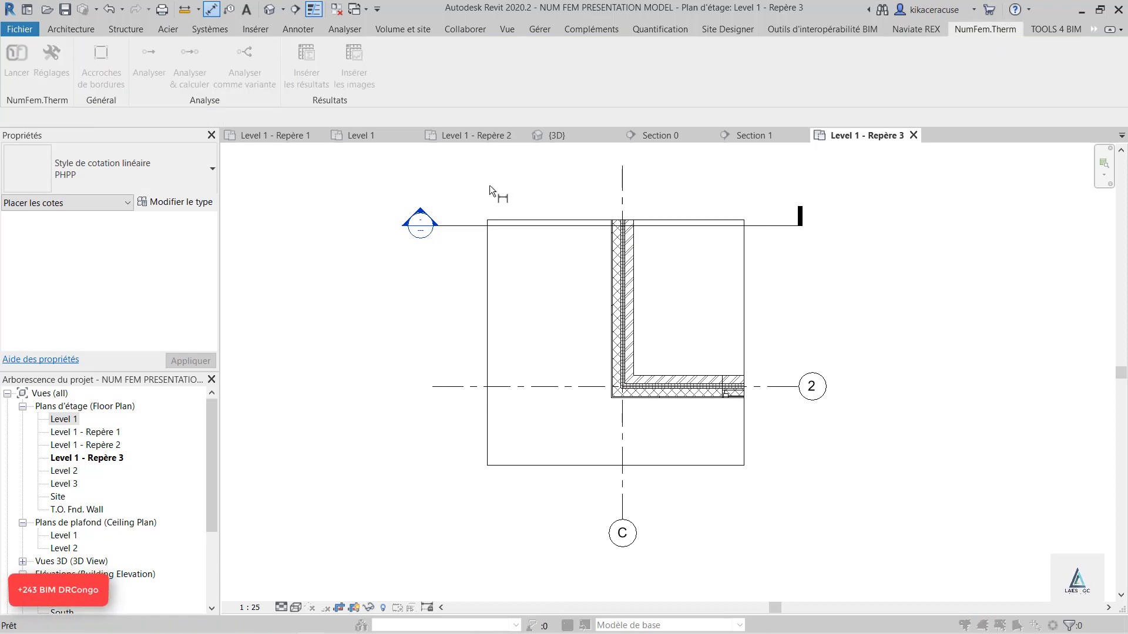
pyautogui.click(701, 191)
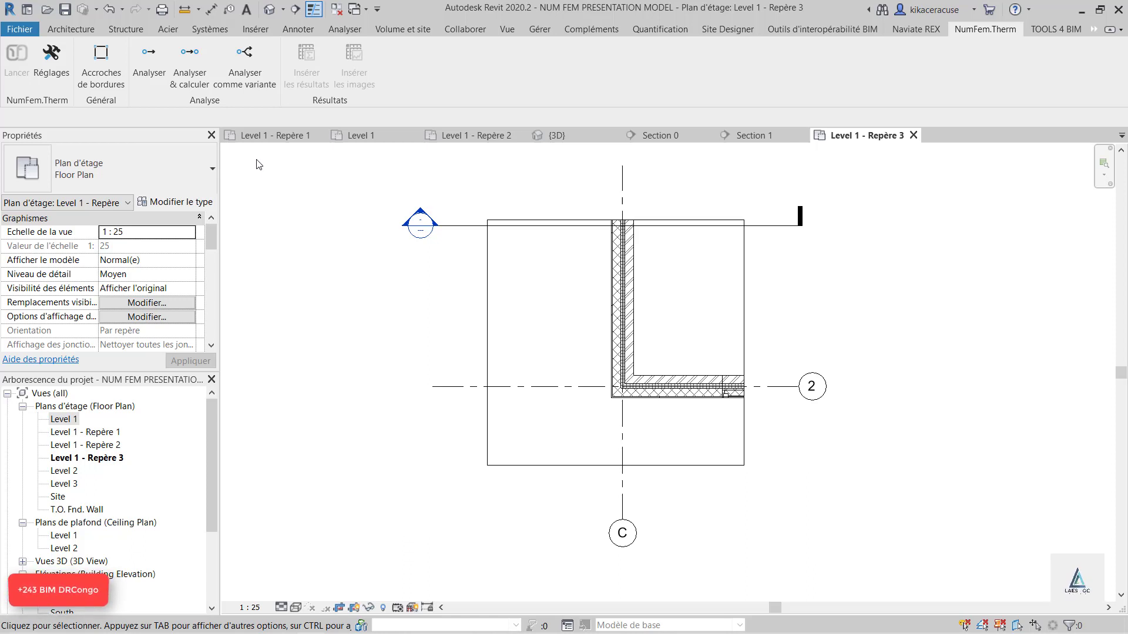
pyautogui.click(101, 55)
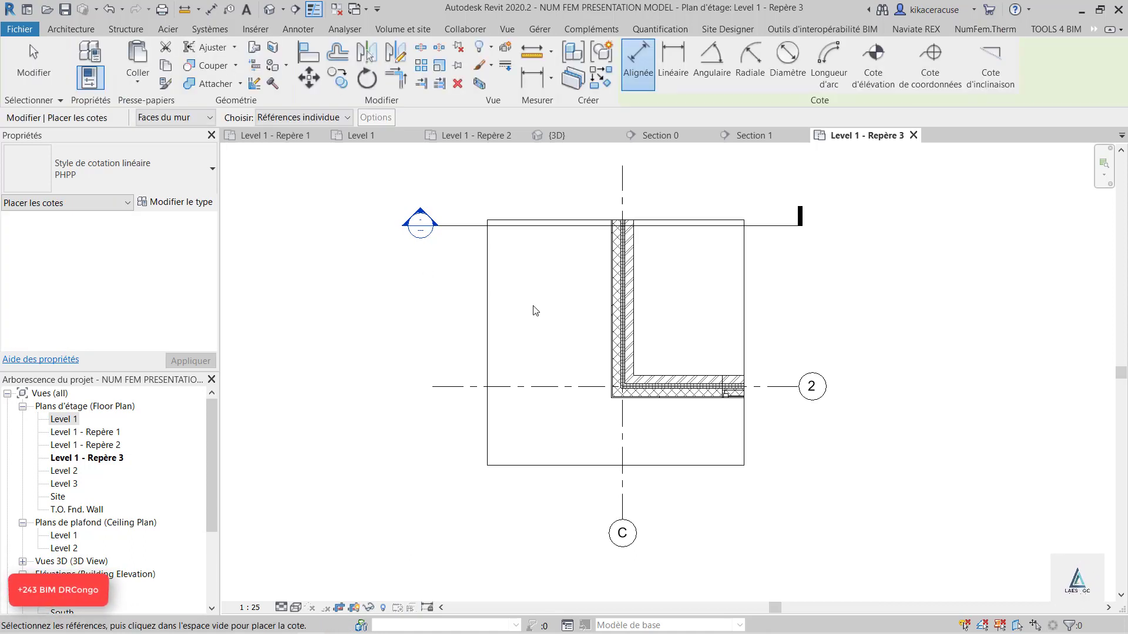
# - Place PHPP aligned dimensions from the outer wall faces to the callout's upper and right-hand borders, one vertical and one horizontal
pyautogui.click(586, 220)
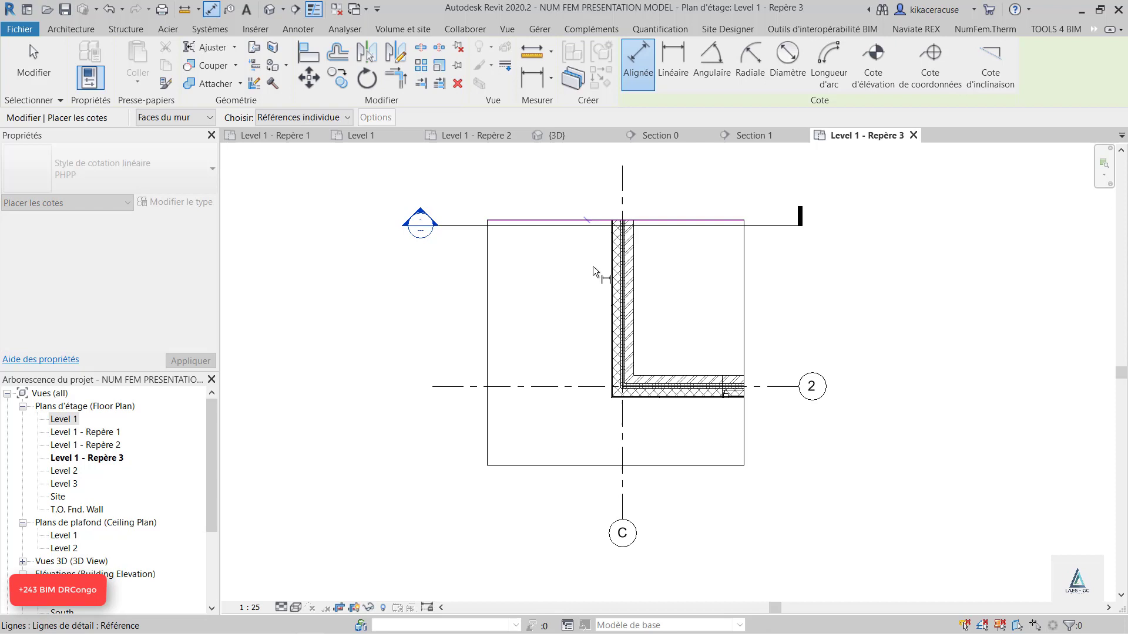
pyautogui.click(624, 398)
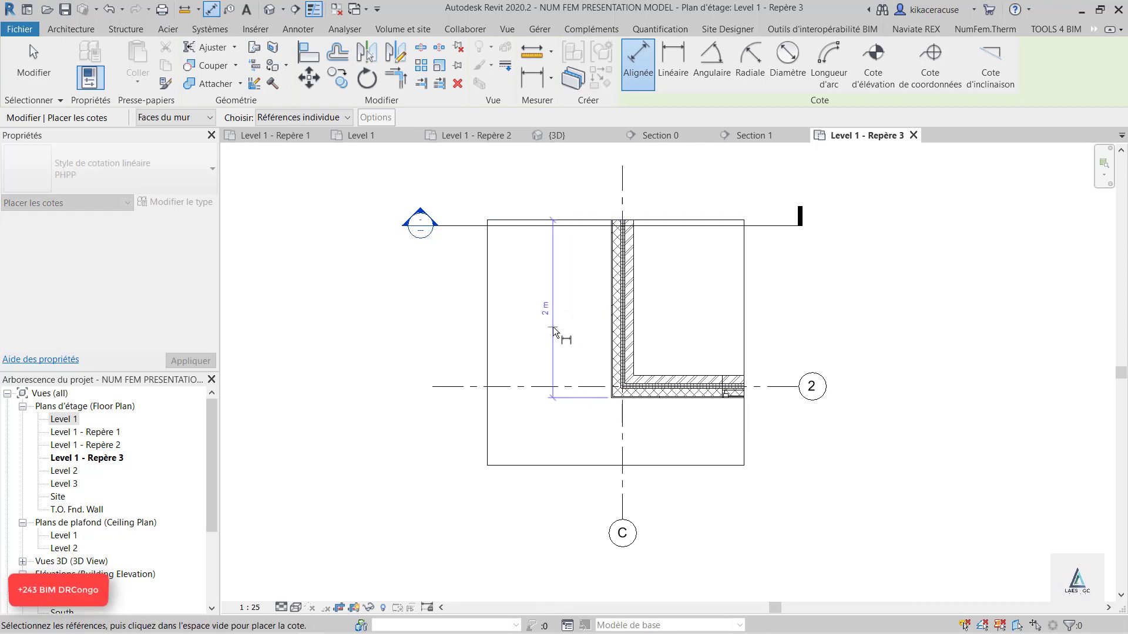
pyautogui.click(553, 320)
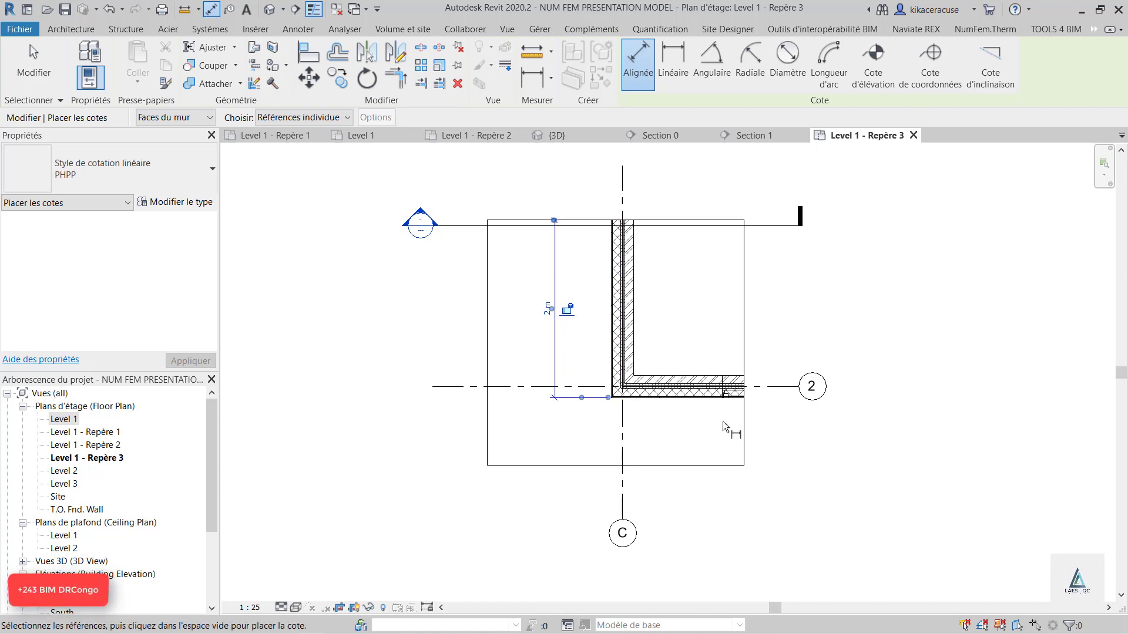
pyautogui.click(743, 423)
pyautogui.click(612, 395)
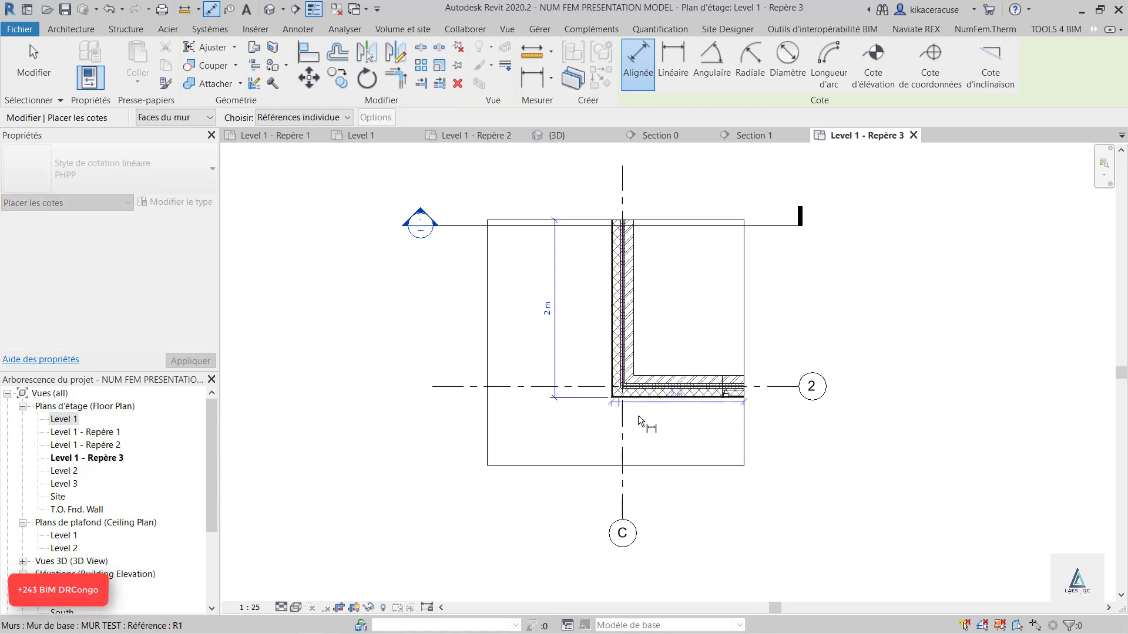
pyautogui.click(675, 430)
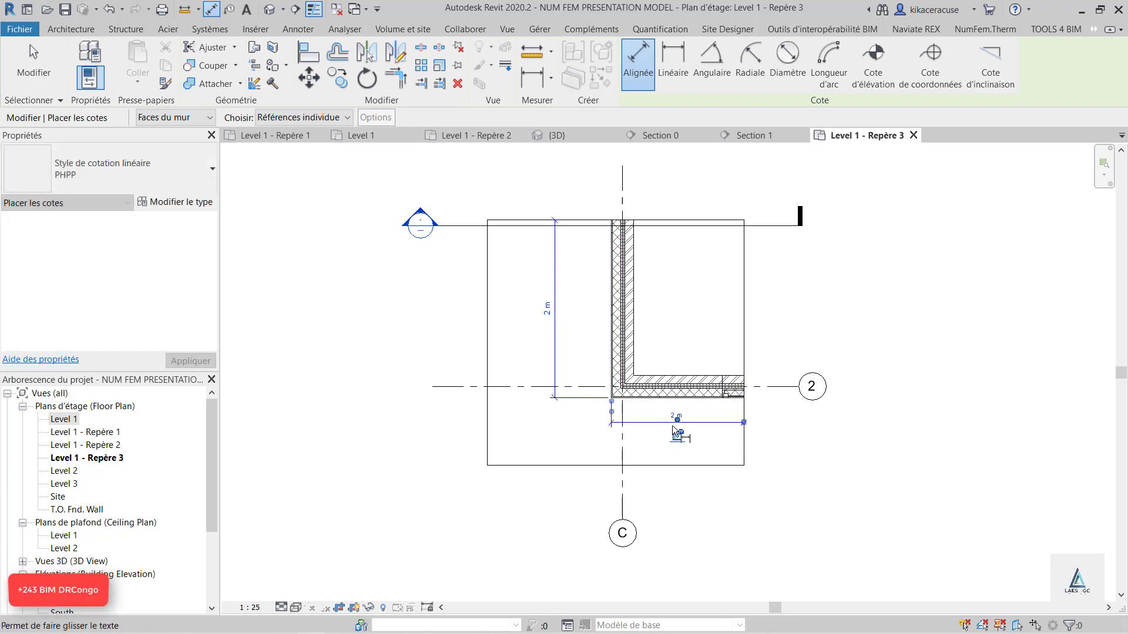
pyautogui.press('Escape')
pyautogui.press('Escape')
# - Set the project length format to metres rounded to 2 decimals in the units settings
pyautogui.scroll(1, 671, 421)
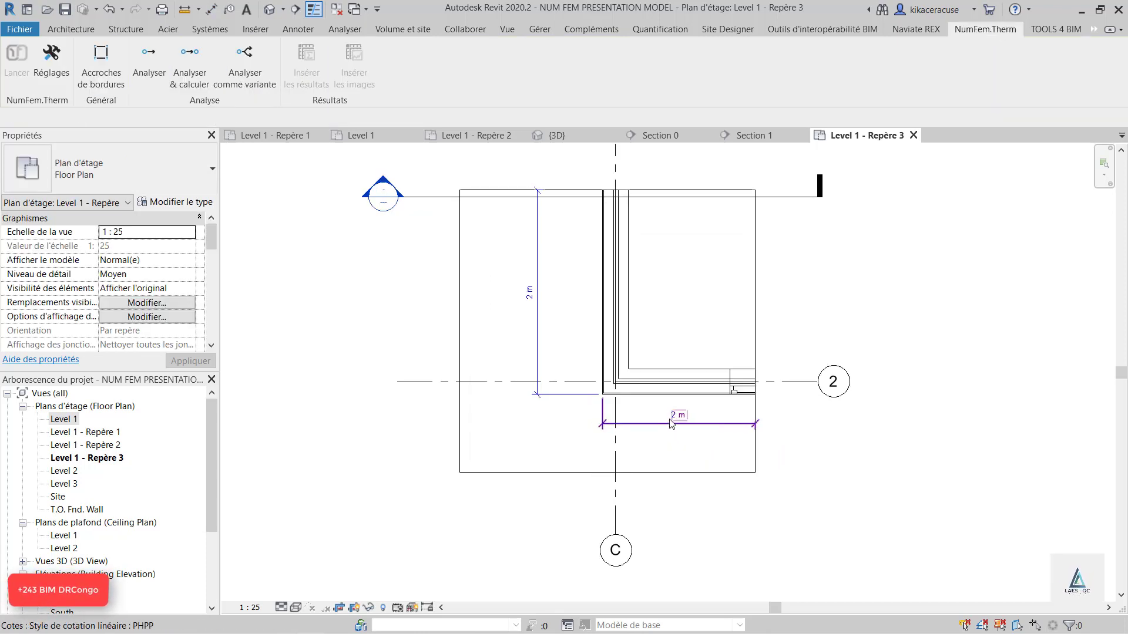
pyautogui.scroll(1, 671, 423)
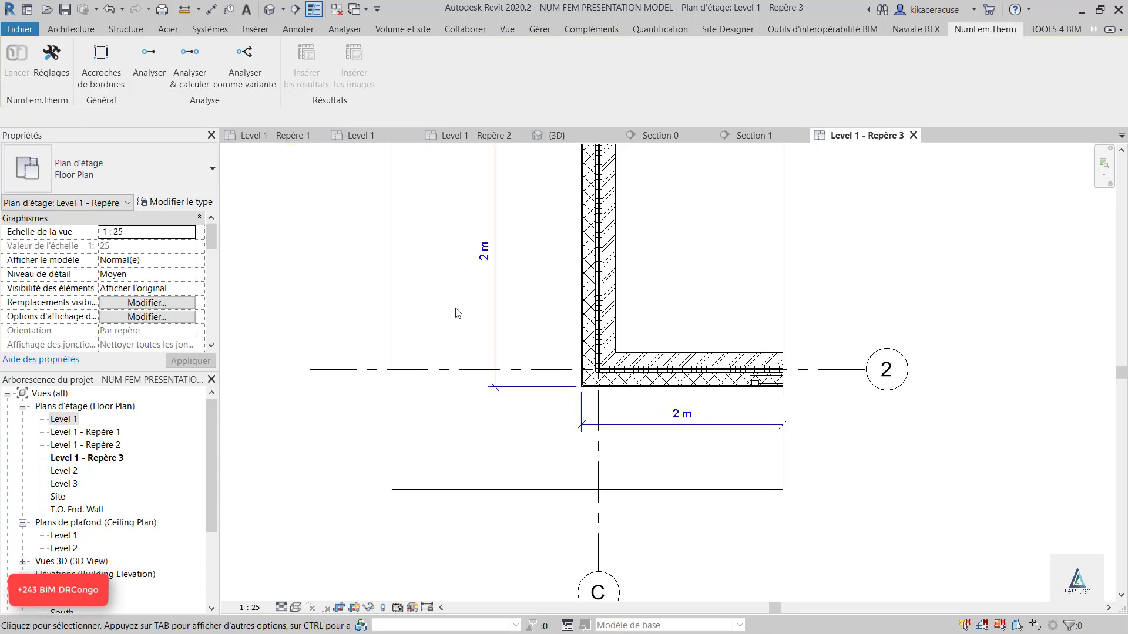
pyautogui.press('u')
pyautogui.press('n')
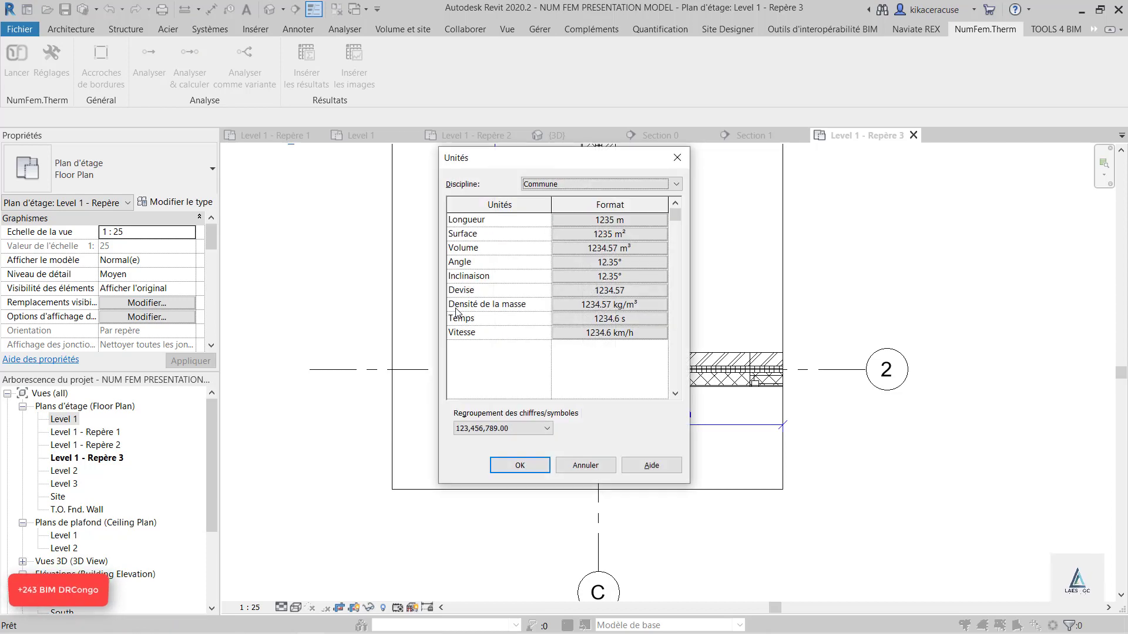
pyautogui.click(620, 220)
pyautogui.click(527, 280)
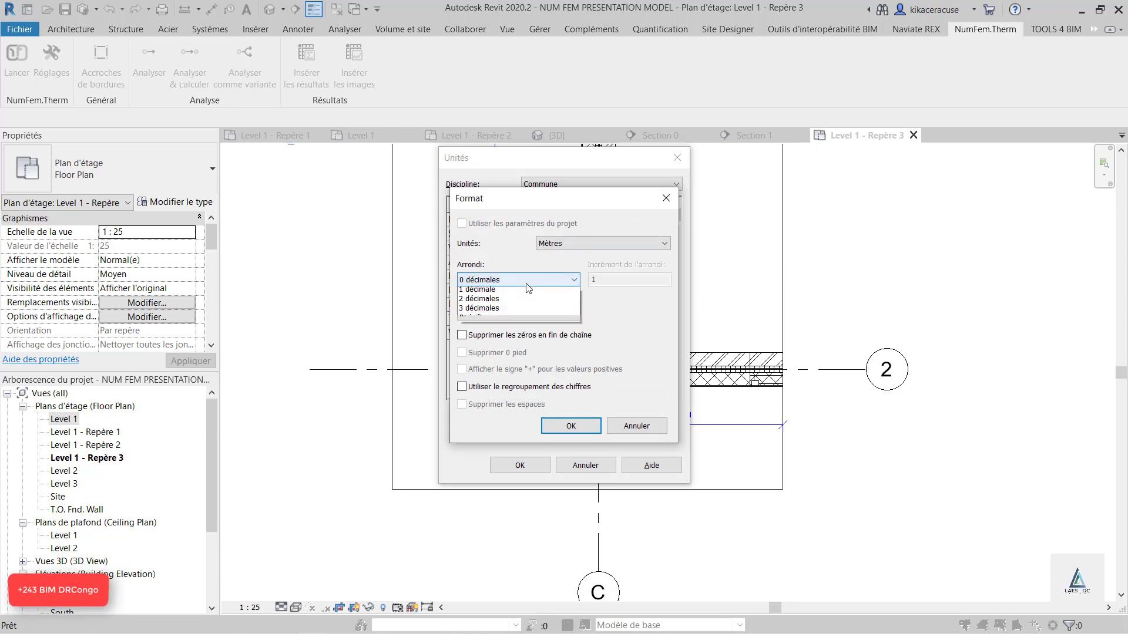
pyautogui.click(512, 336)
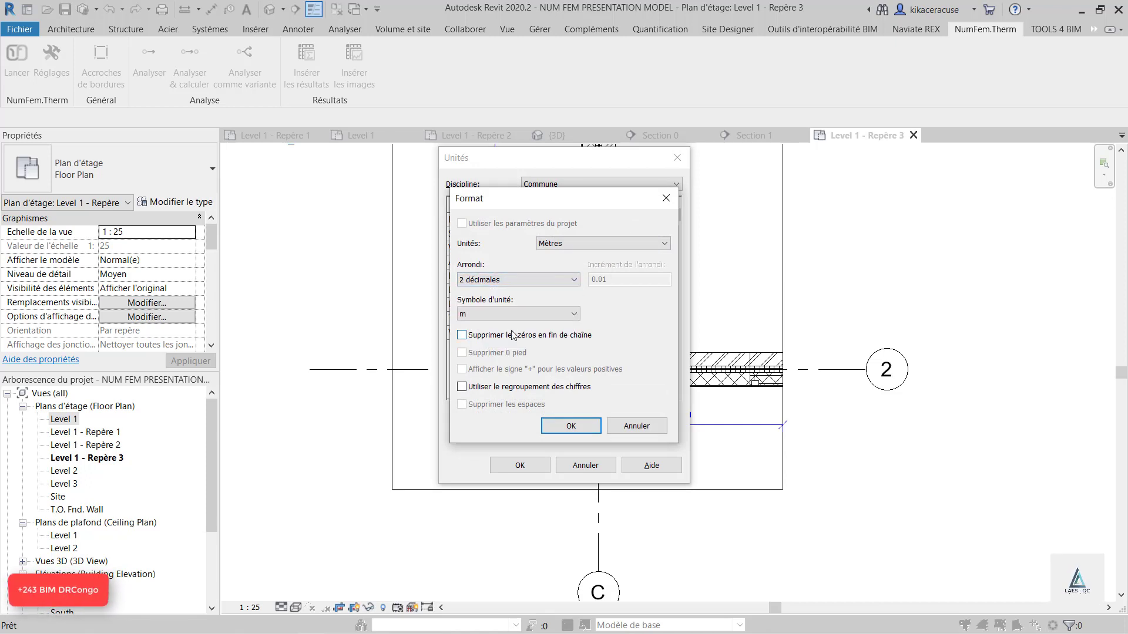
pyautogui.click(569, 424)
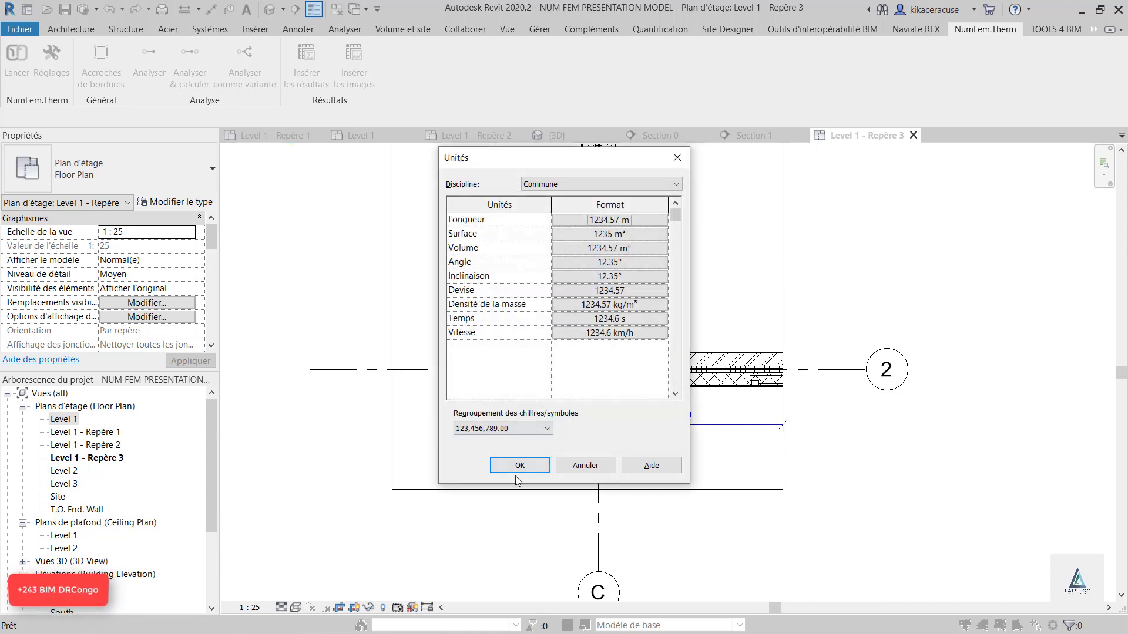
pyautogui.click(521, 464)
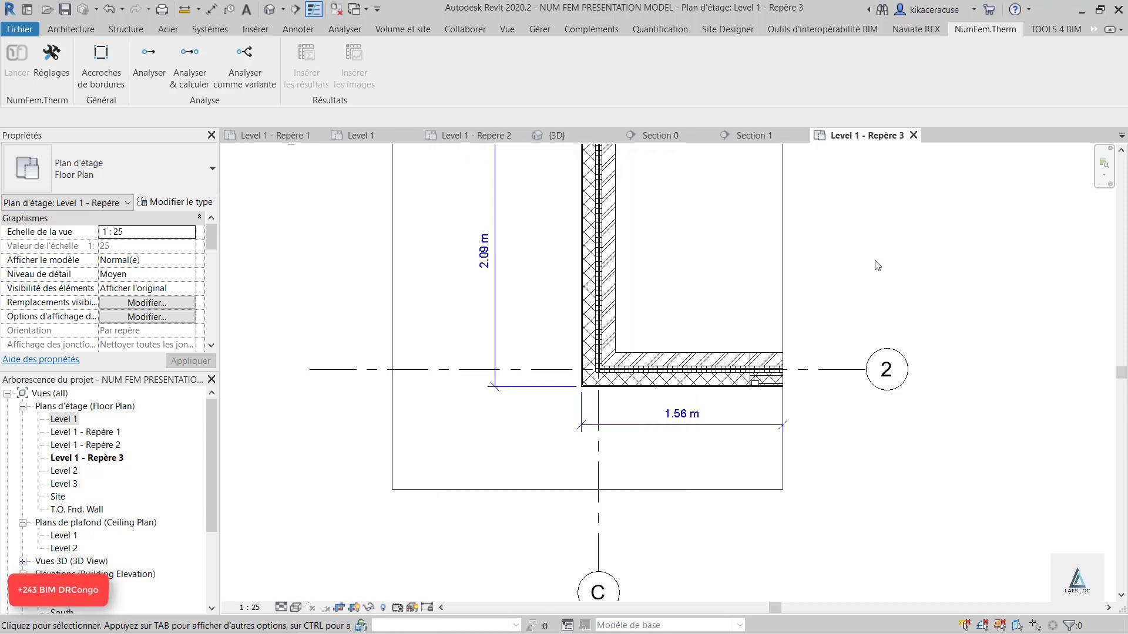
# - Place a horizontal RT-2012 aligned dimension from the vertical wall's inner face to the callout's right-hand border
pyautogui.scroll(-3, 531, 447)
pyautogui.scroll(2, 580, 404)
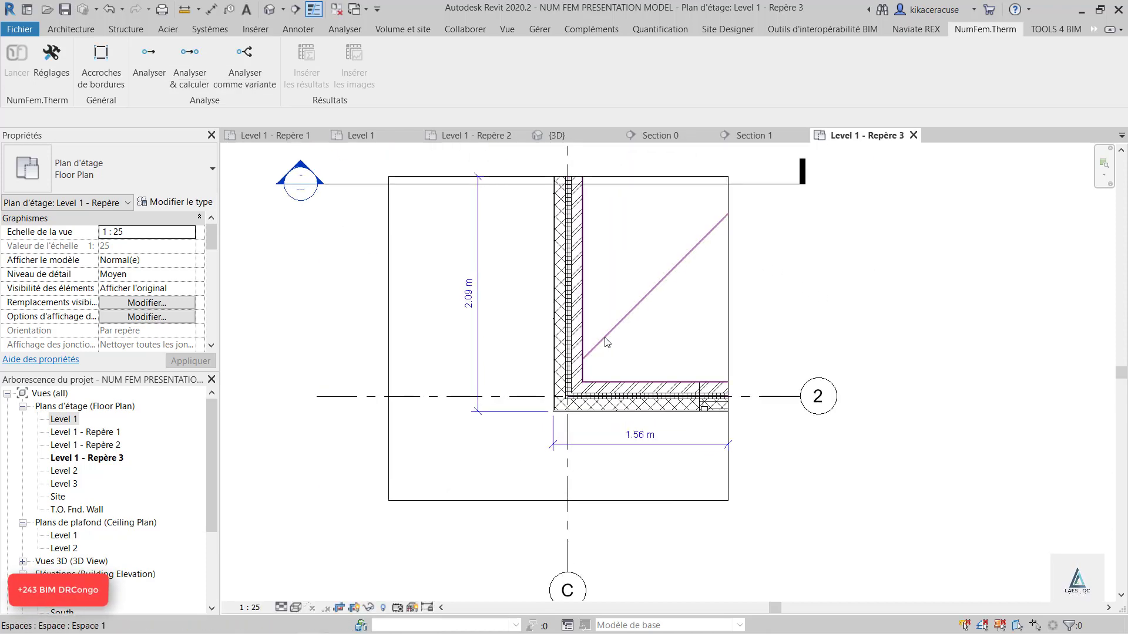
pyautogui.press('d')
pyautogui.press('i')
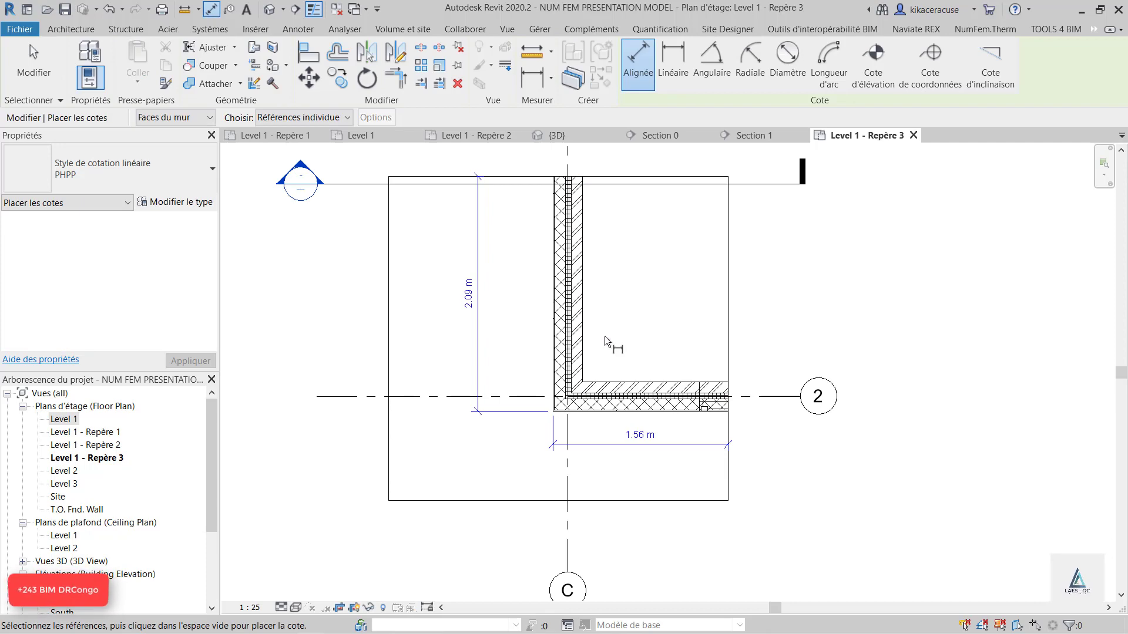
pyautogui.click(175, 185)
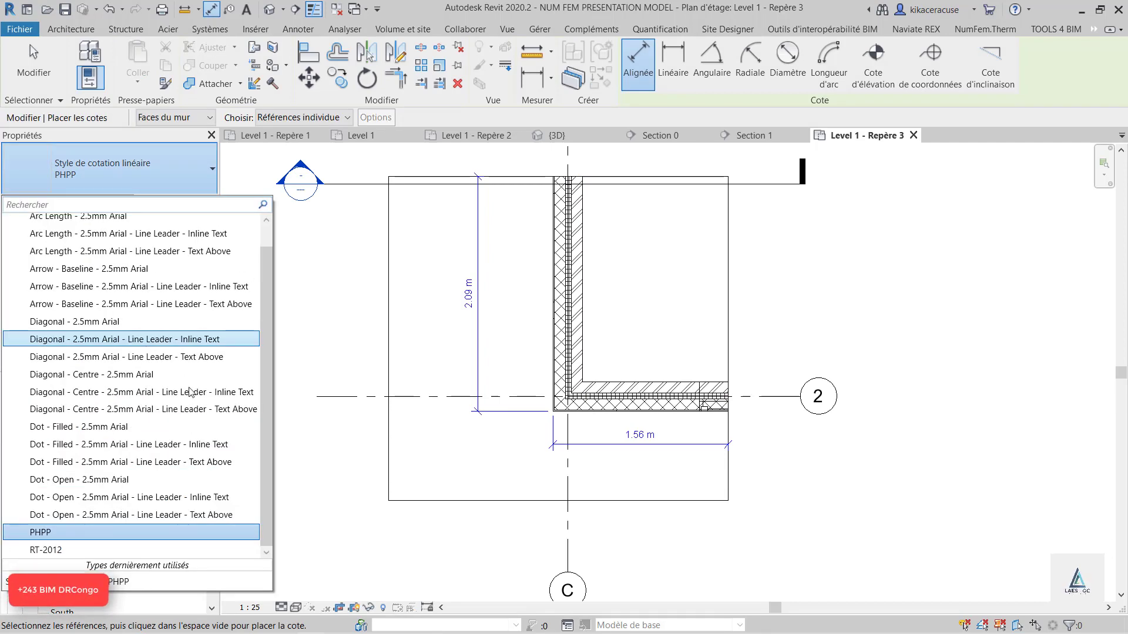
pyautogui.click(79, 549)
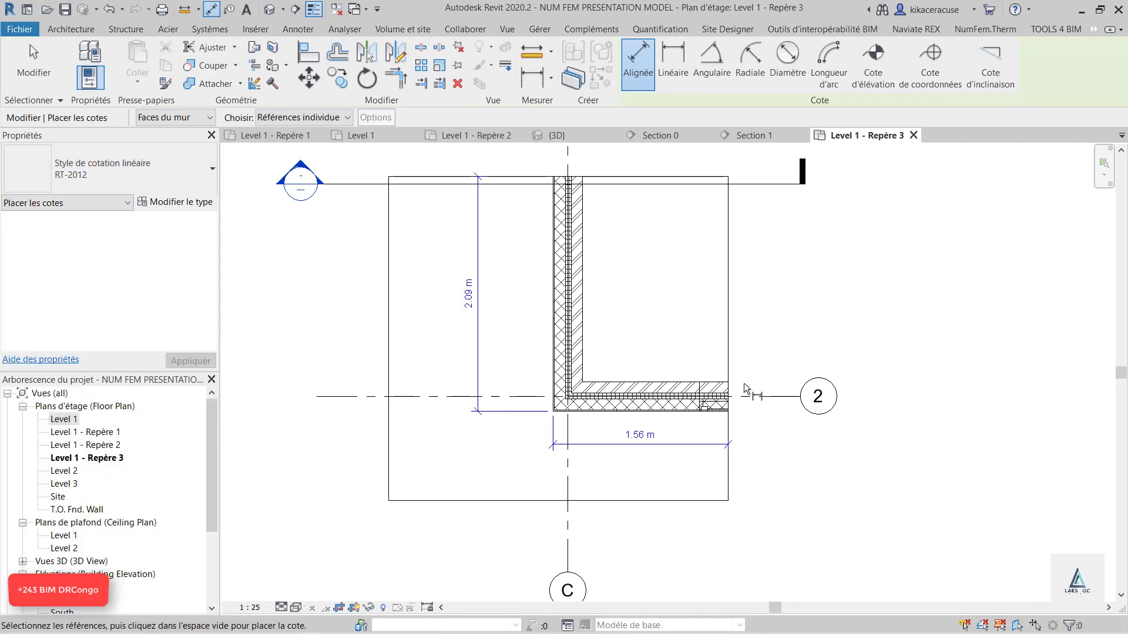
pyautogui.scroll(1, 753, 382)
pyautogui.scroll(1, 753, 383)
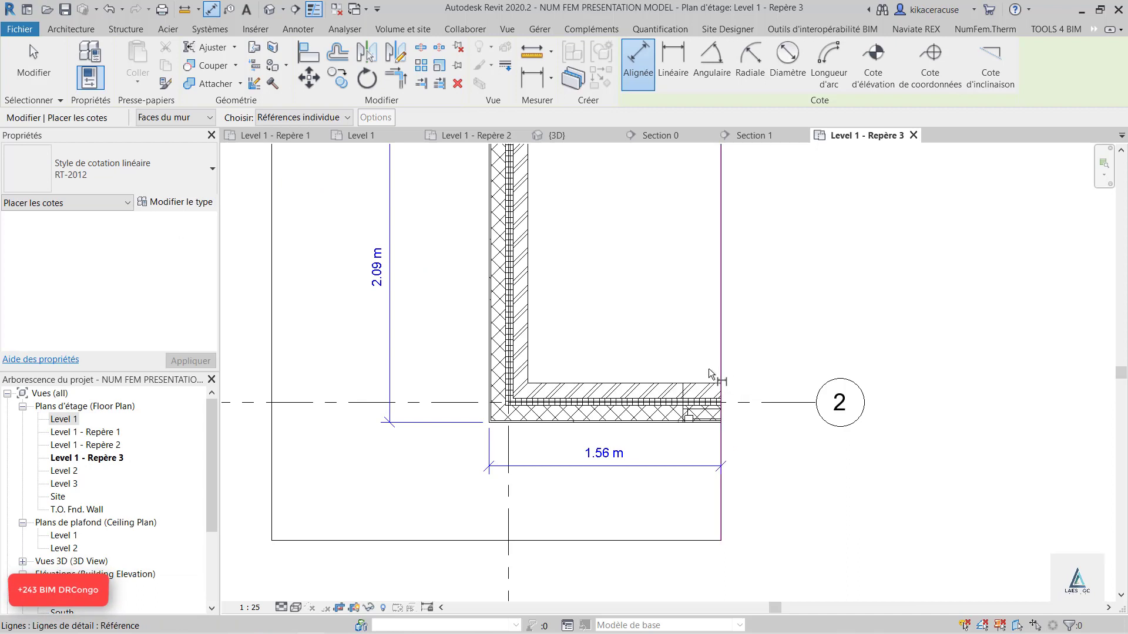
pyautogui.click(530, 354)
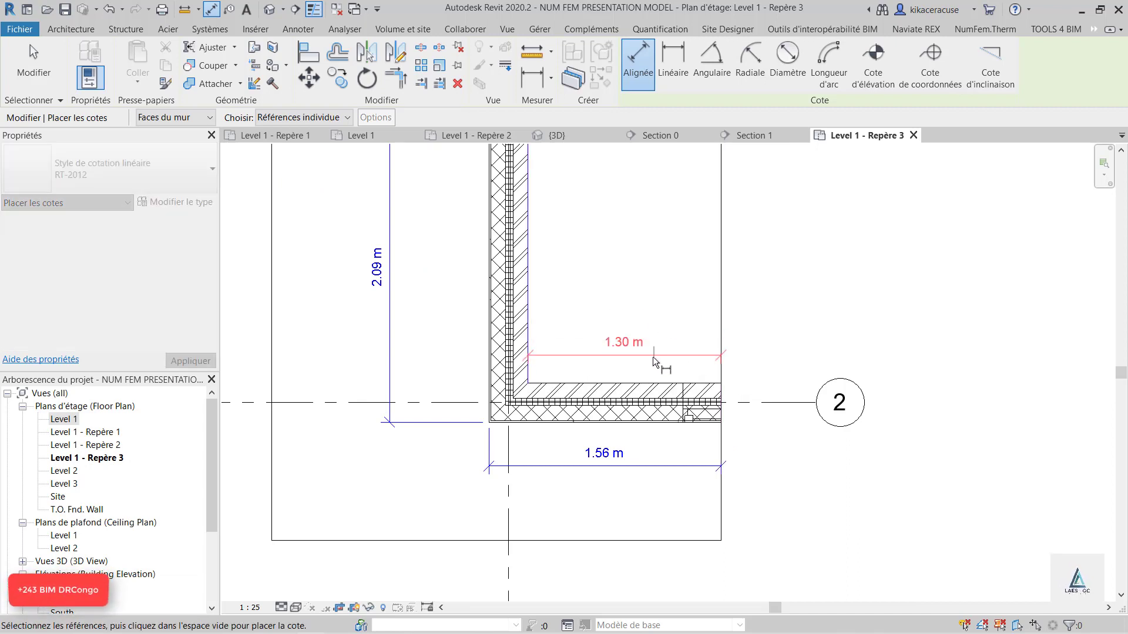
pyautogui.click(660, 371)
# - Place a vertical RT-2012 aligned dimension from the horizontal wall's inner face to the callout's upper border and leave the command
pyautogui.scroll(-3, 562, 452)
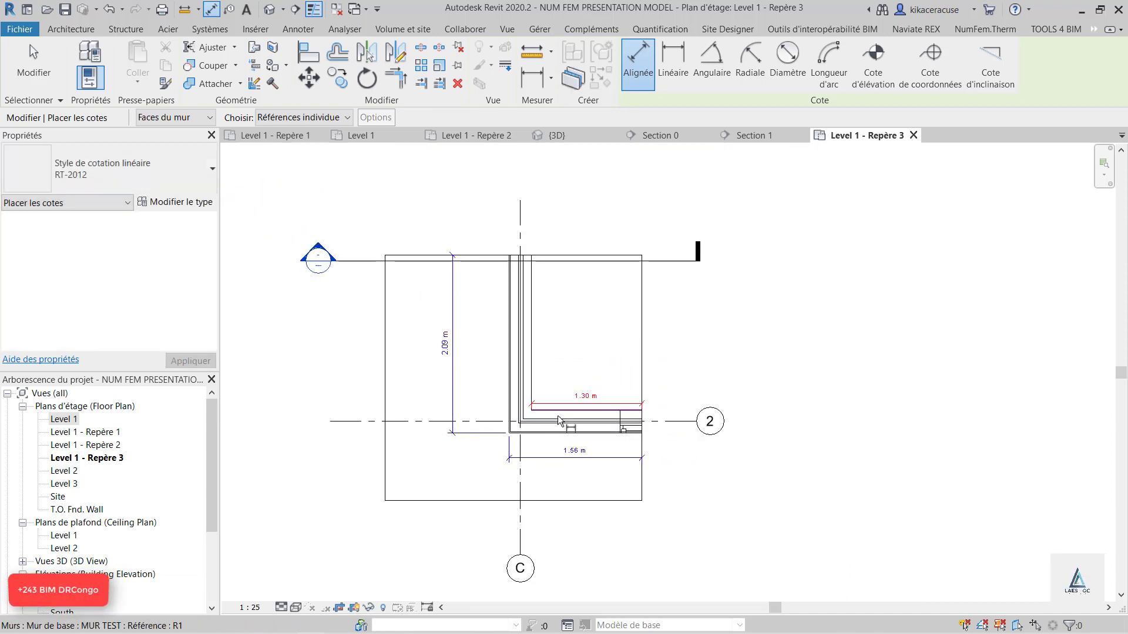
pyautogui.scroll(2, 569, 414)
pyautogui.click(553, 406)
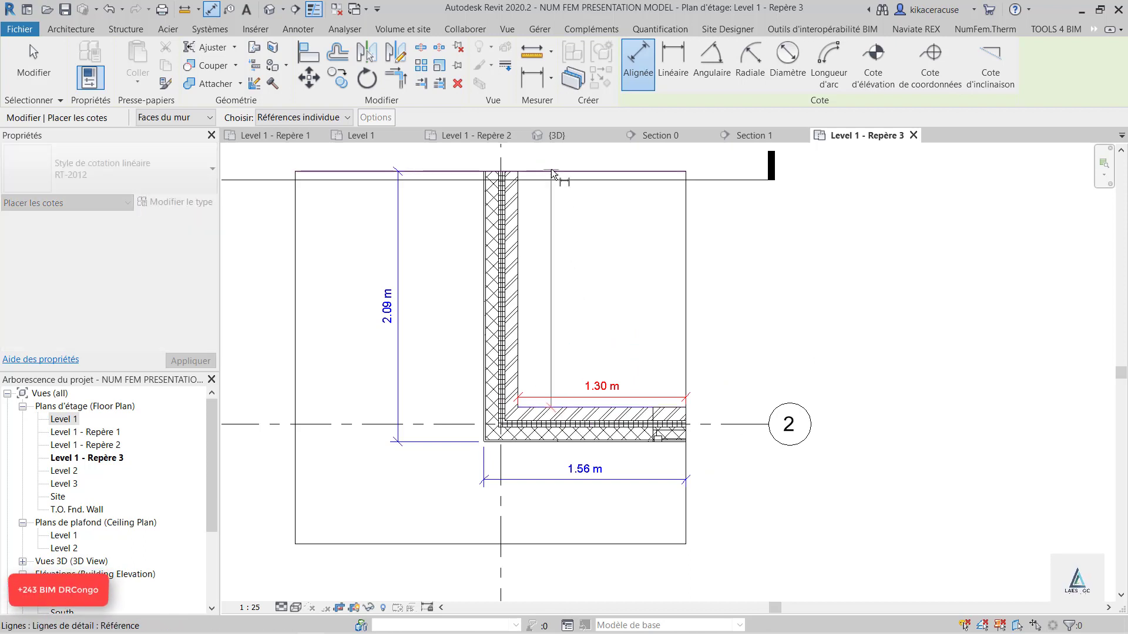
pyautogui.click(577, 173)
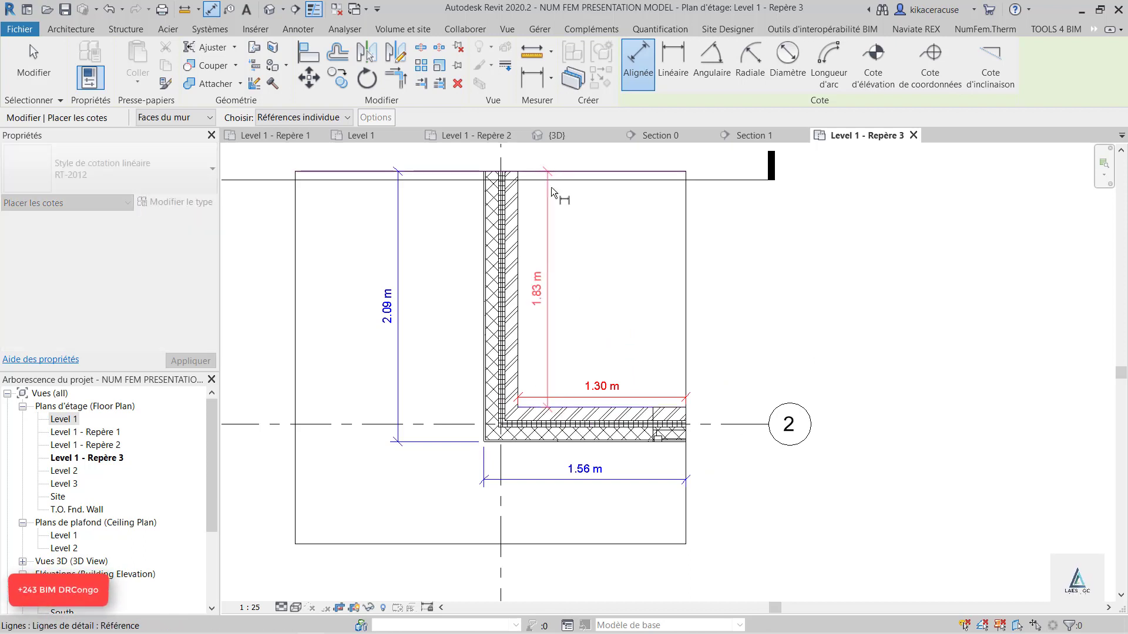
pyautogui.click(572, 281)
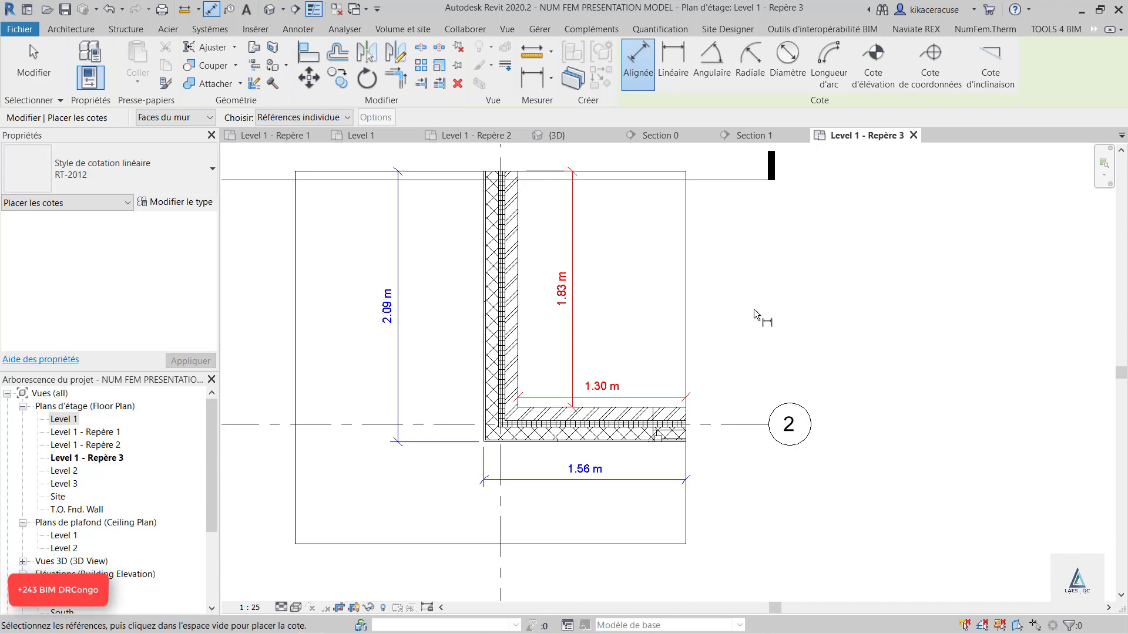
pyautogui.press('Escape')
pyautogui.press('Escape')
# - Select the callout's crop region and send the view to NumFem.Therm for analysis without calculating it
pyautogui.scroll(-3, 716, 370)
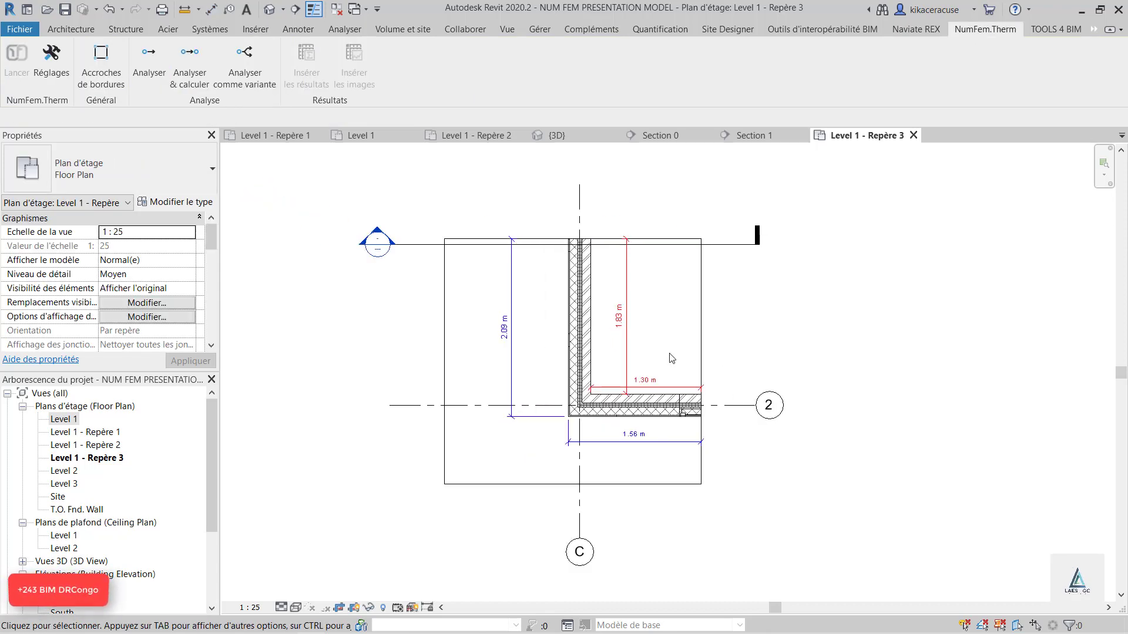
pyautogui.scroll(2, 673, 358)
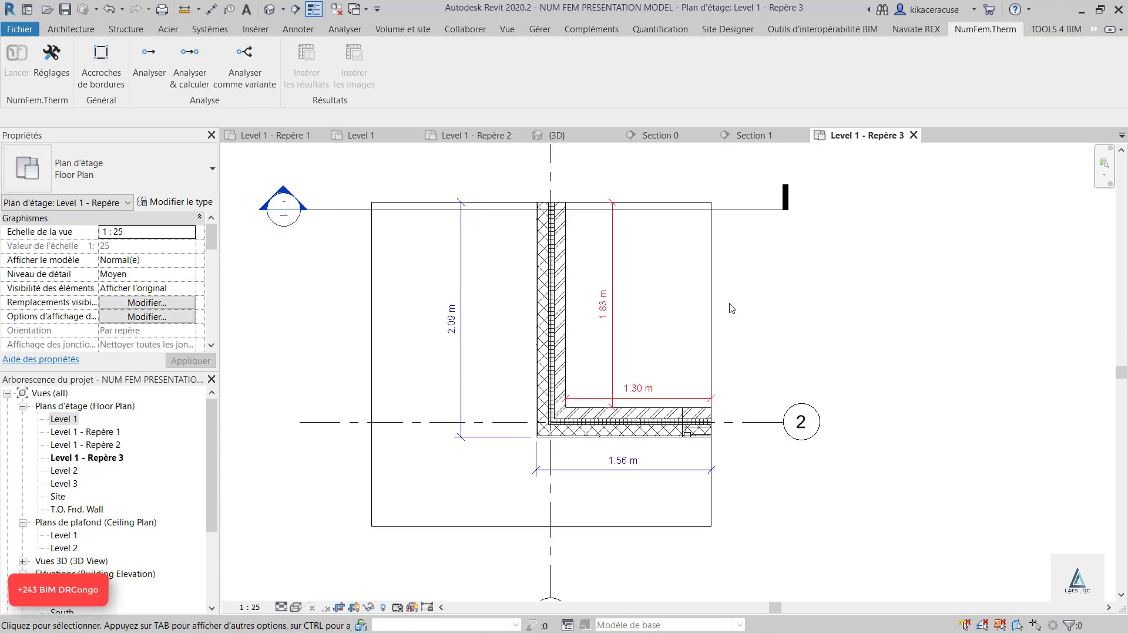
pyautogui.click(719, 316)
pyautogui.scroll(-2, 724, 377)
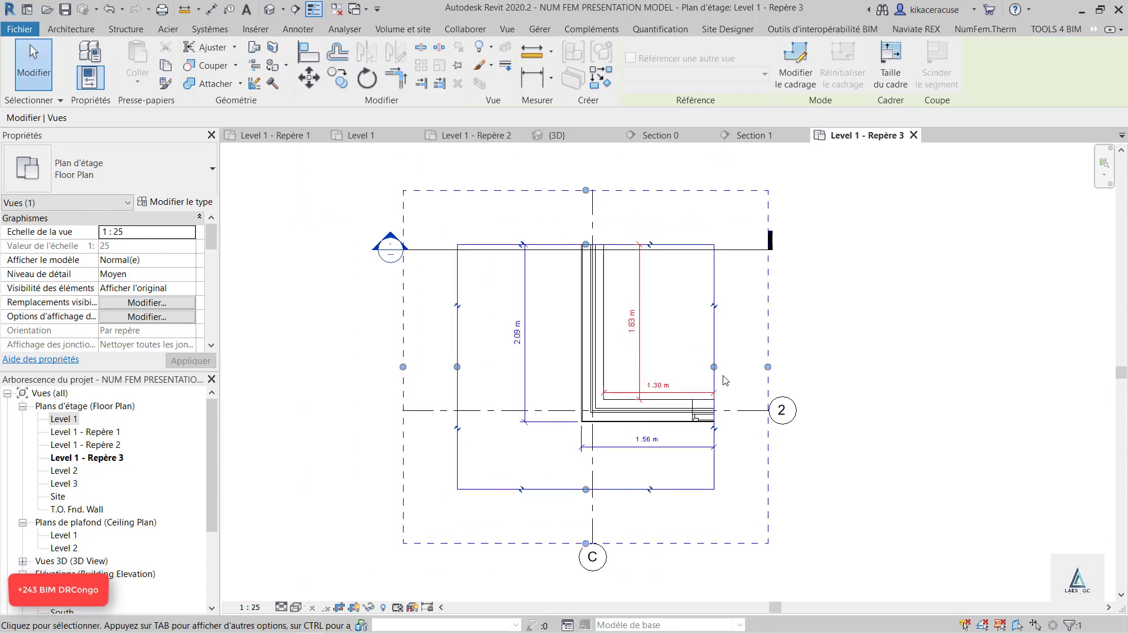
pyautogui.click(84, 35)
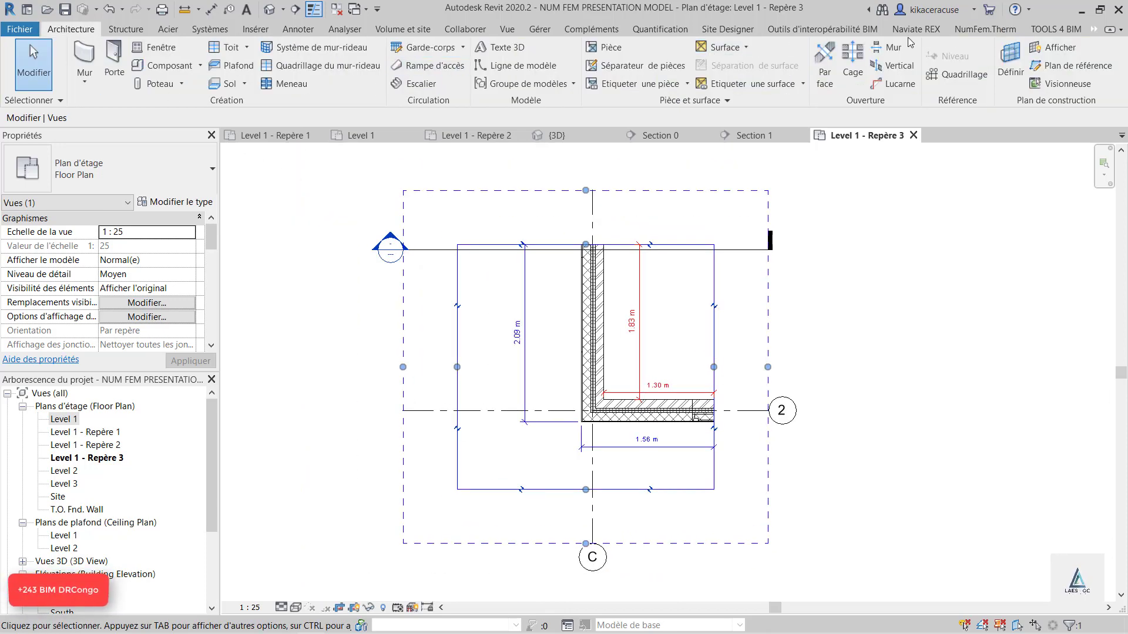
pyautogui.click(985, 29)
pyautogui.click(154, 55)
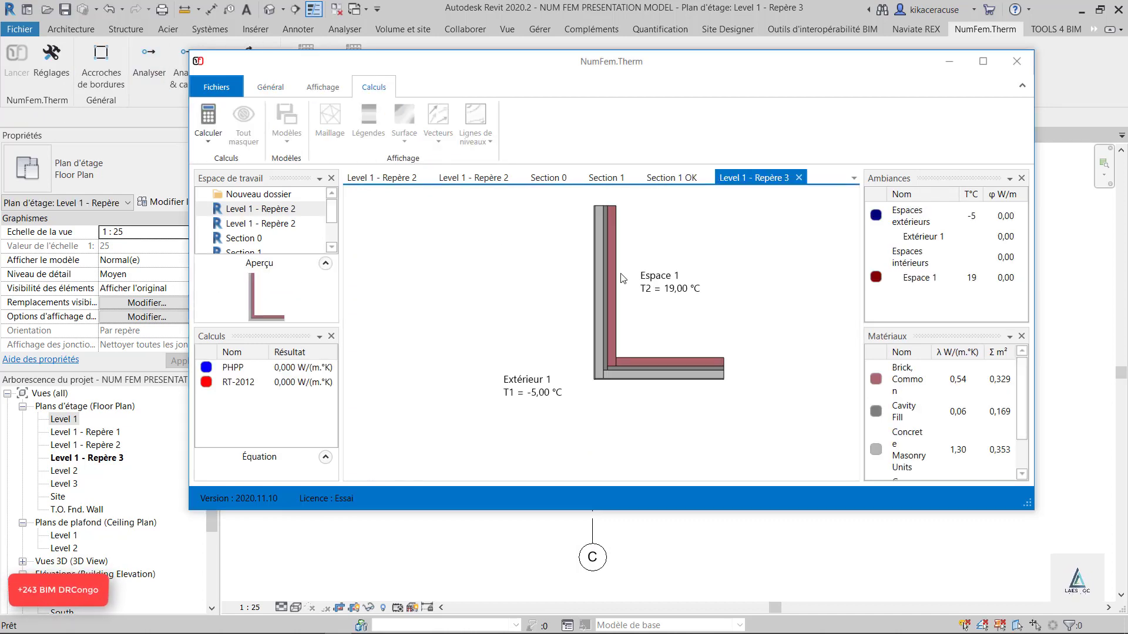
# - Run the thermal calculation on the Level 1 - Repère 3 wall-corner model in NumFem.Therm
pyautogui.scroll(2, 555, 327)
pyautogui.scroll(-2, 562, 365)
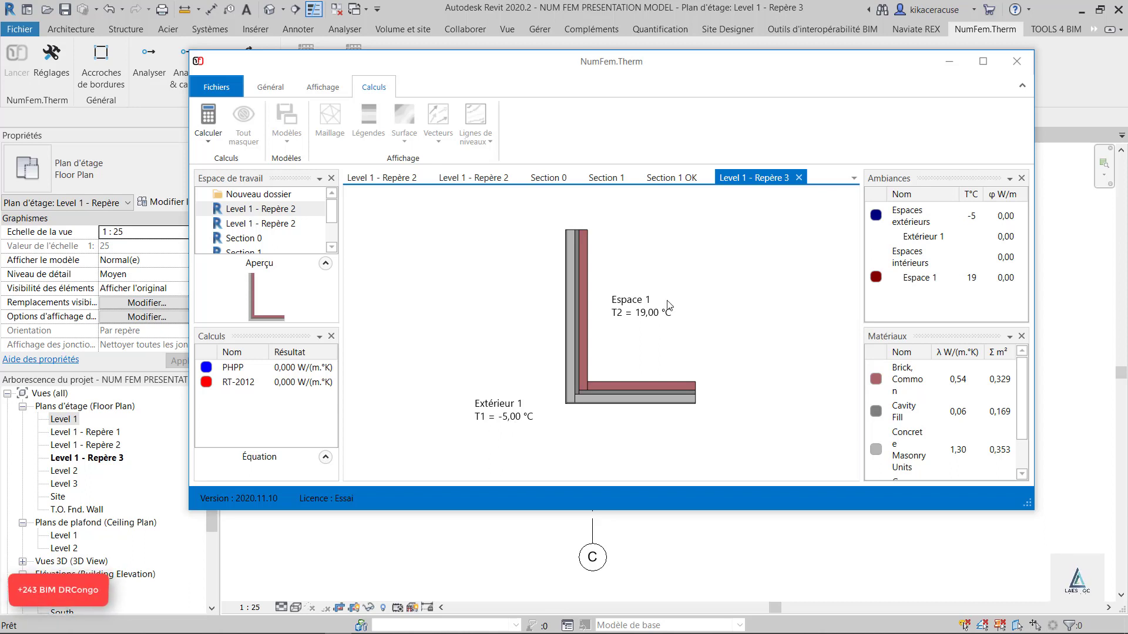
pyautogui.click(212, 114)
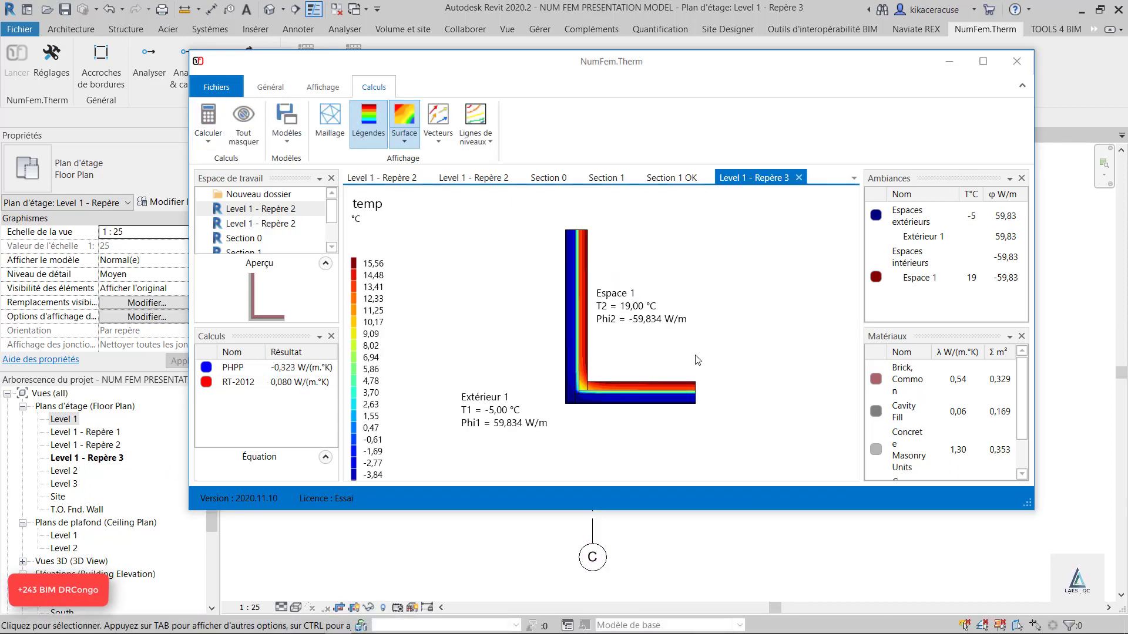
# - Display the dimensions on the Level 1 - Repère 3 thermal model after comparing it with the Level 1 - Repère 2 view
pyautogui.scroll(2, 624, 376)
pyautogui.scroll(-3, 623, 376)
pyautogui.scroll(2, 624, 376)
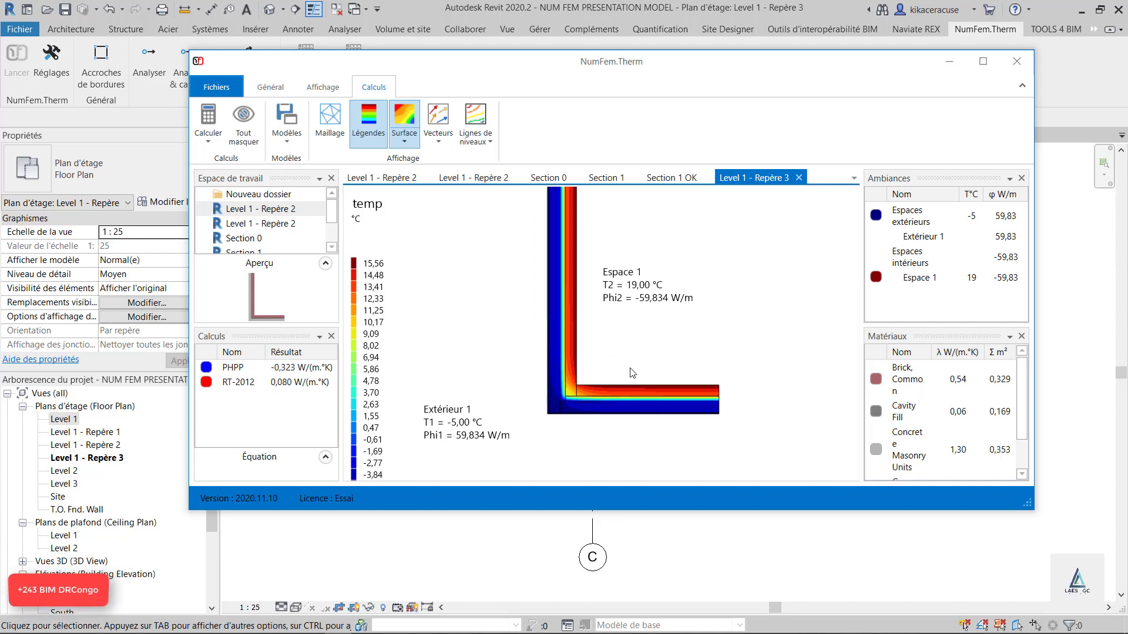
pyautogui.click(323, 88)
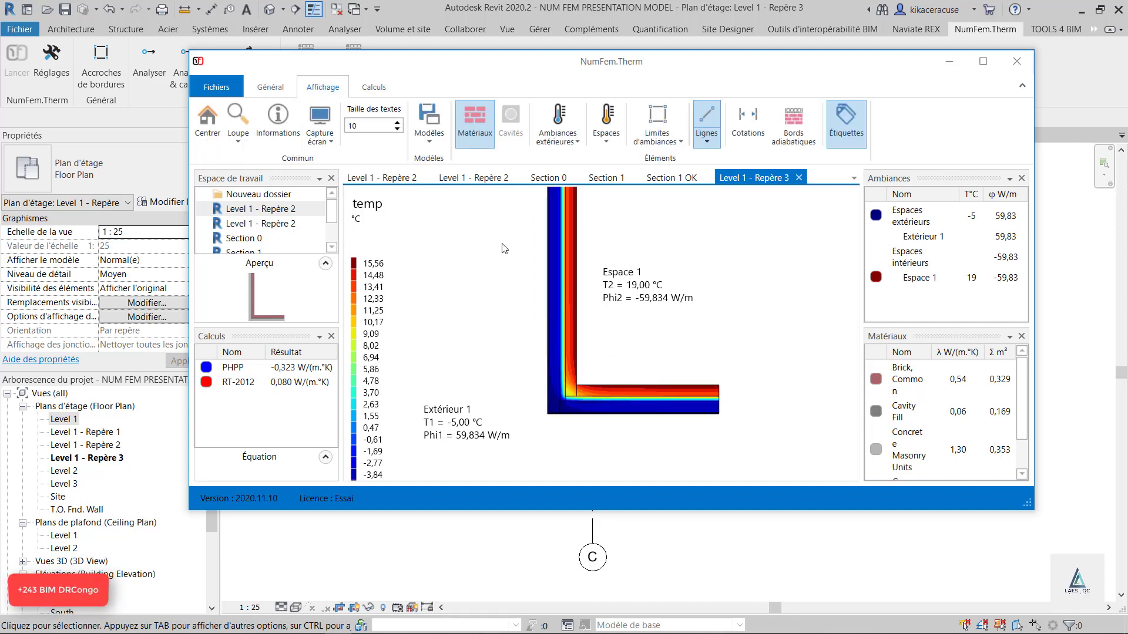
pyautogui.click(473, 178)
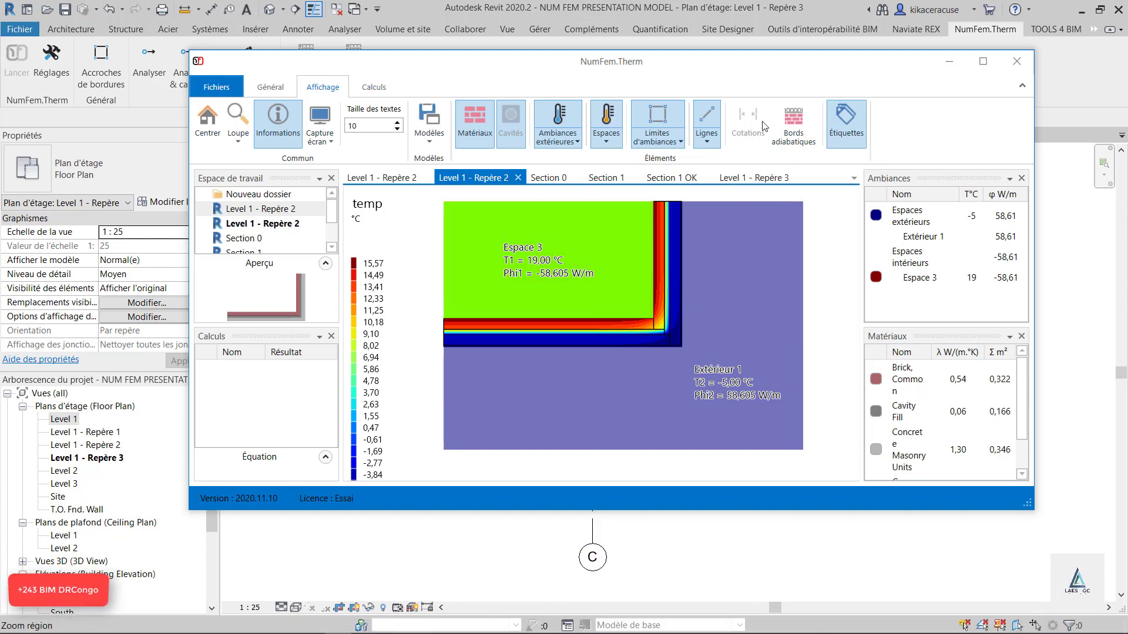
pyautogui.click(373, 87)
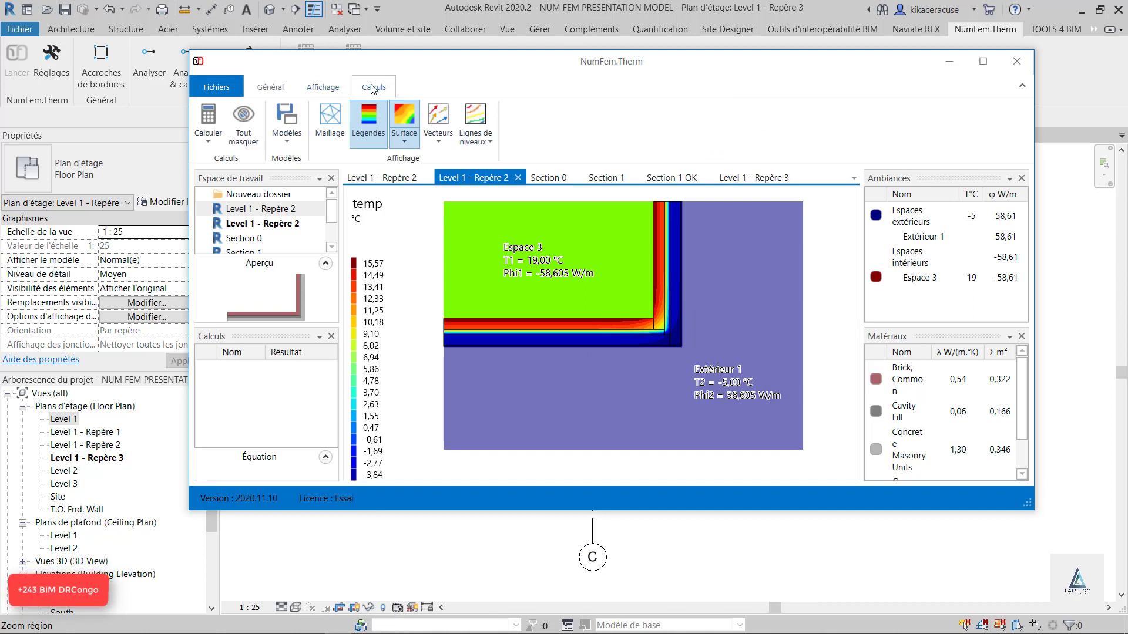
pyautogui.click(754, 182)
pyautogui.click(329, 88)
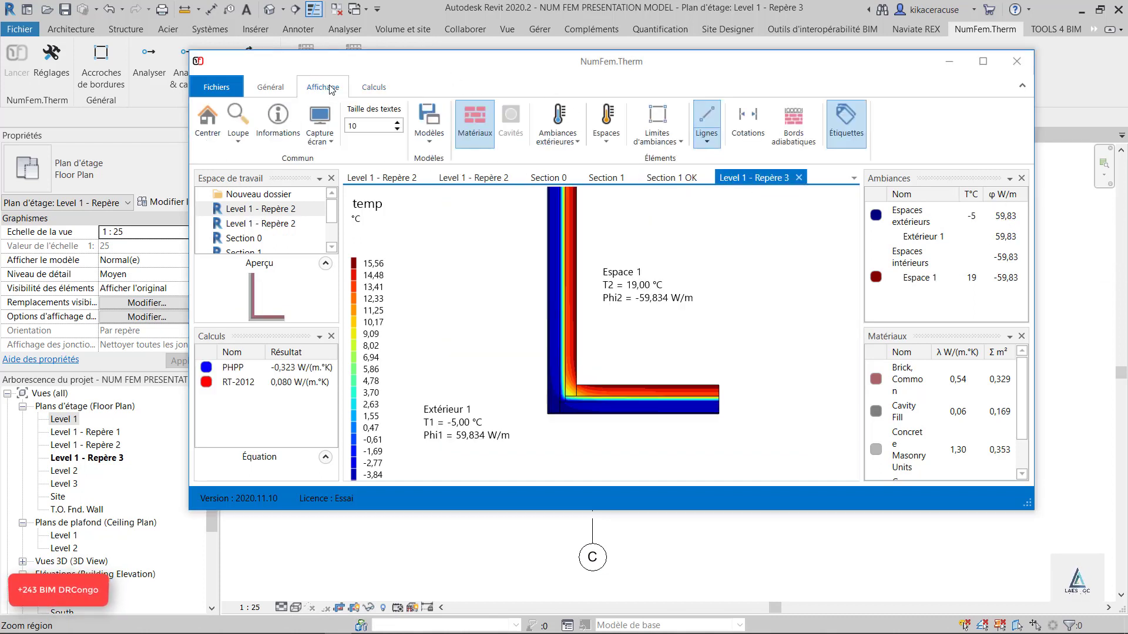
pyautogui.click(748, 120)
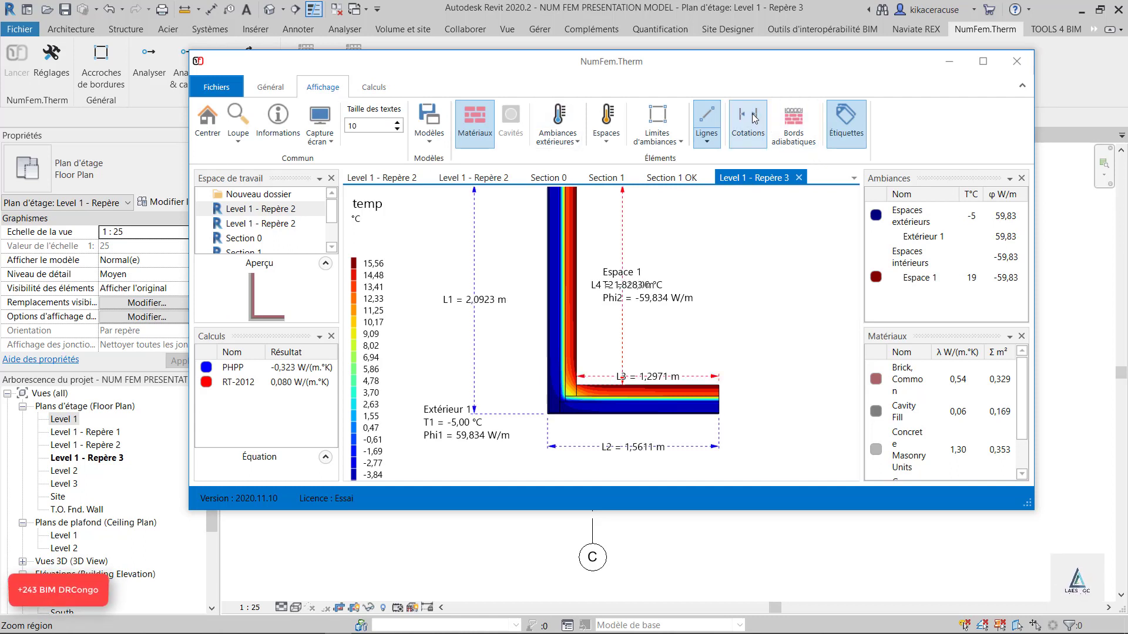
# - Set the text size of the model annotations to 8
pyautogui.scroll(-4, 652, 316)
pyautogui.scroll(4, 669, 336)
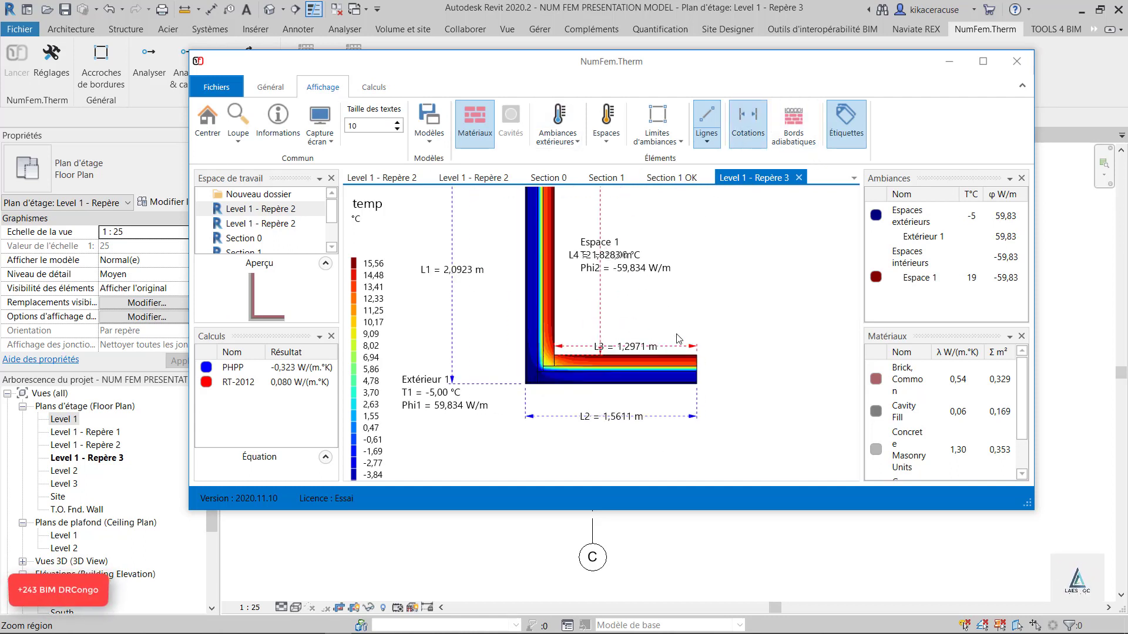
pyautogui.click(397, 128)
pyautogui.click(397, 129)
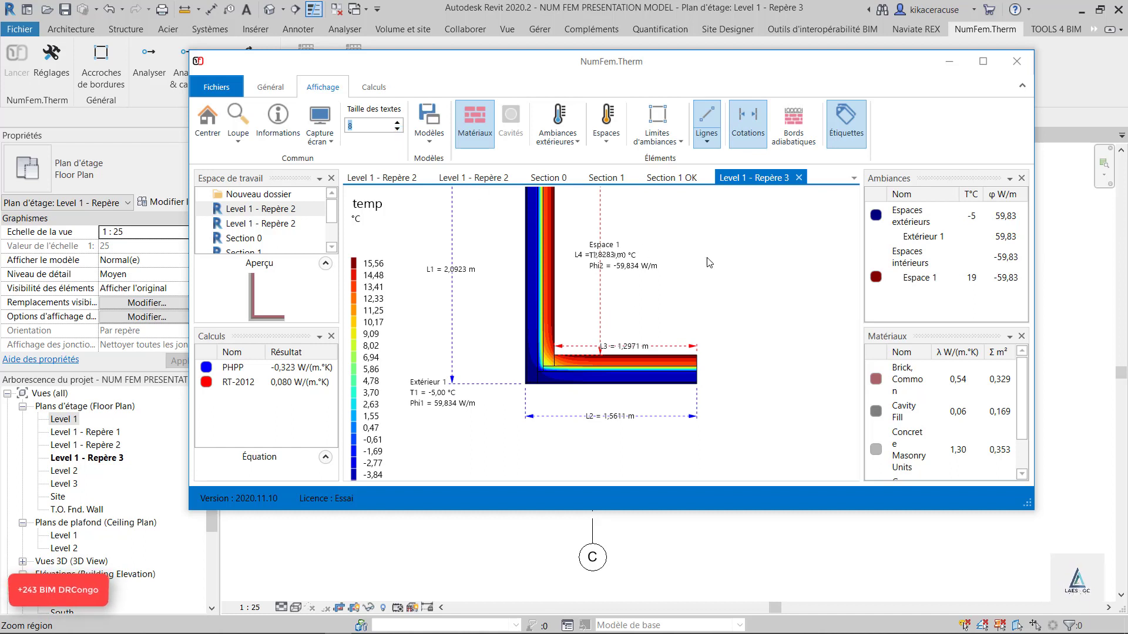
# - Examine the wall corner's temperature distribution together with its exterior and interior dimensions L1 to L4
pyautogui.scroll(-3, 731, 290)
pyautogui.scroll(3, 655, 307)
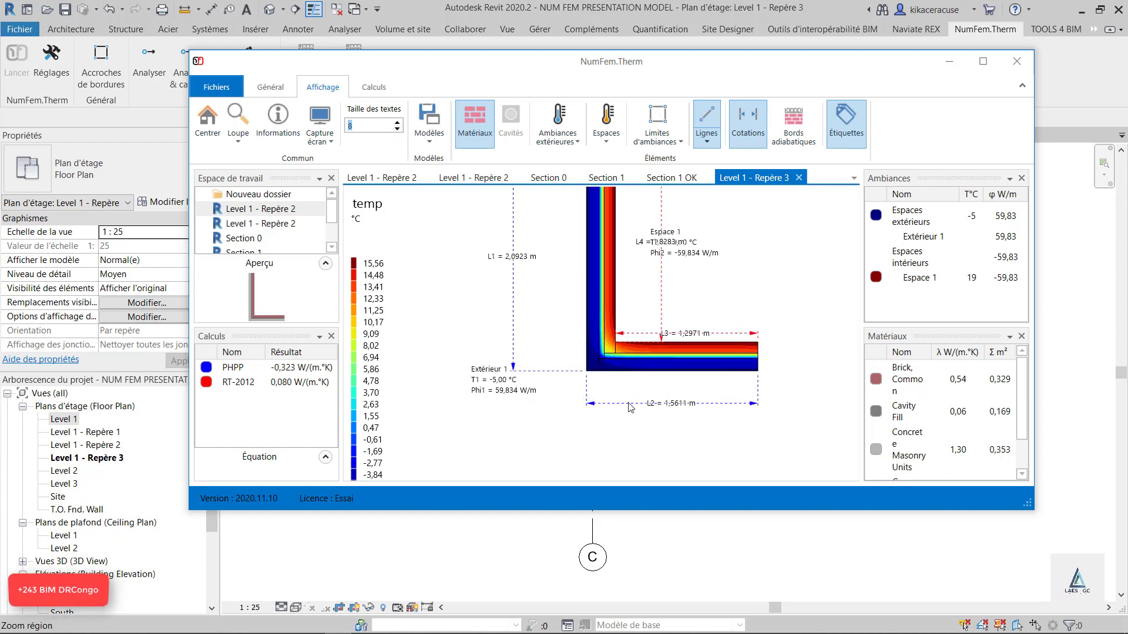
pyautogui.scroll(2, 728, 341)
pyautogui.scroll(4, 629, 327)
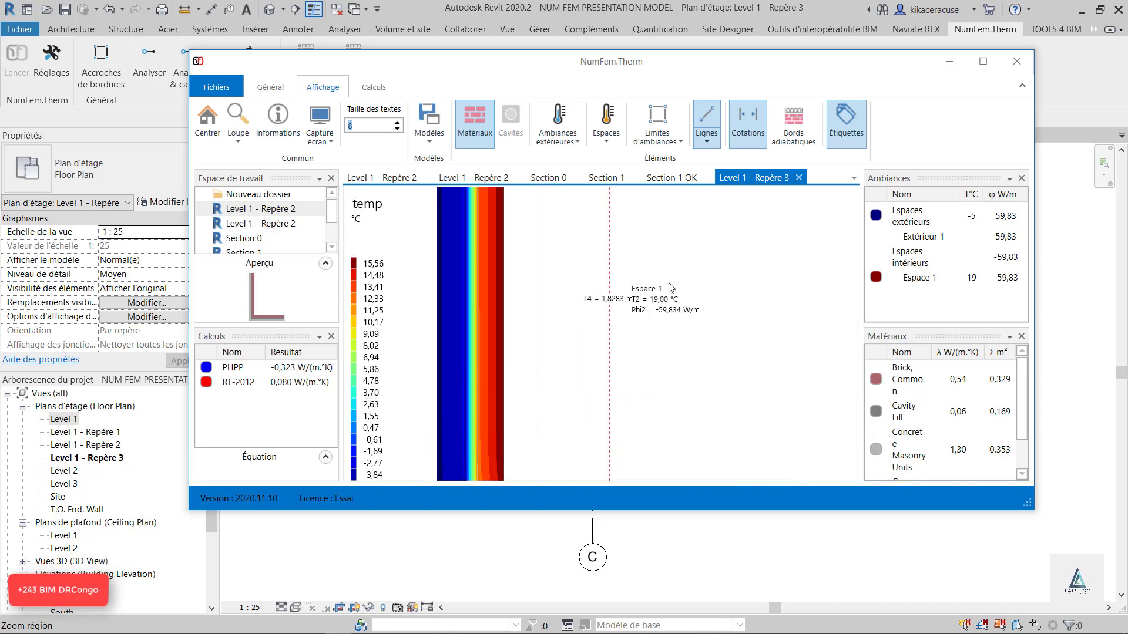
pyautogui.scroll(-3, 675, 271)
pyautogui.scroll(-2, 677, 271)
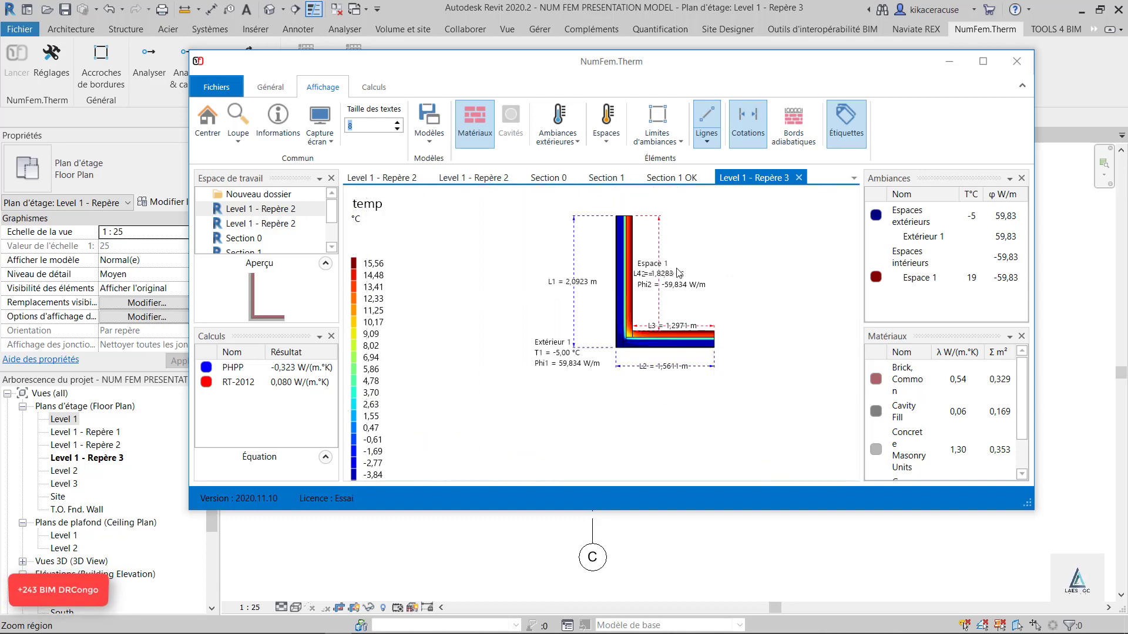
pyautogui.scroll(-1, 648, 316)
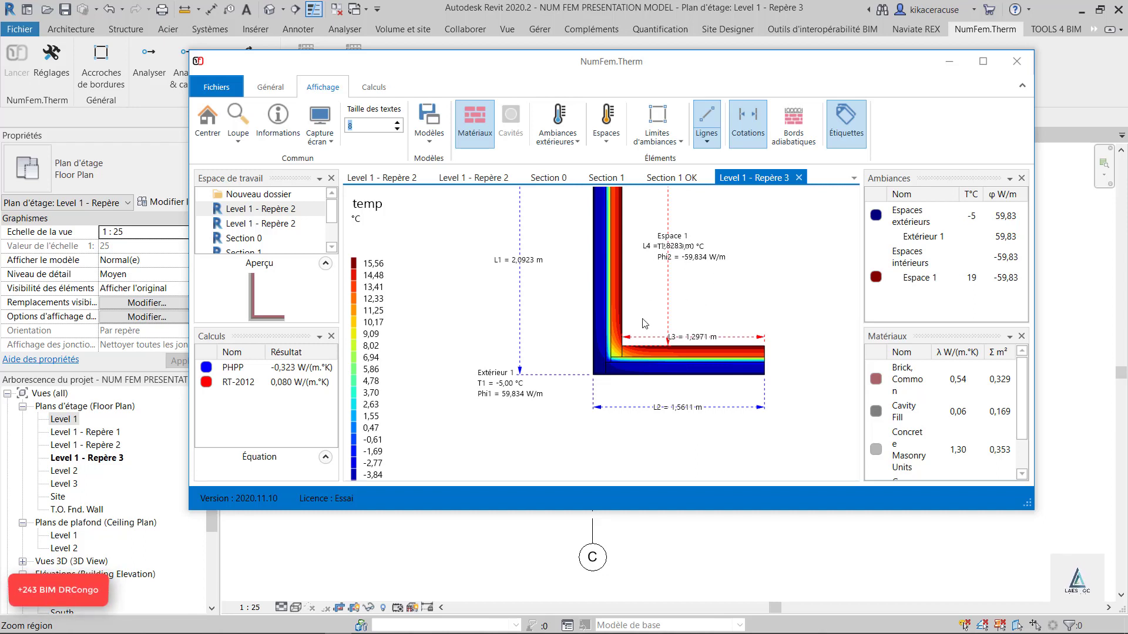
pyautogui.scroll(-1, 618, 354)
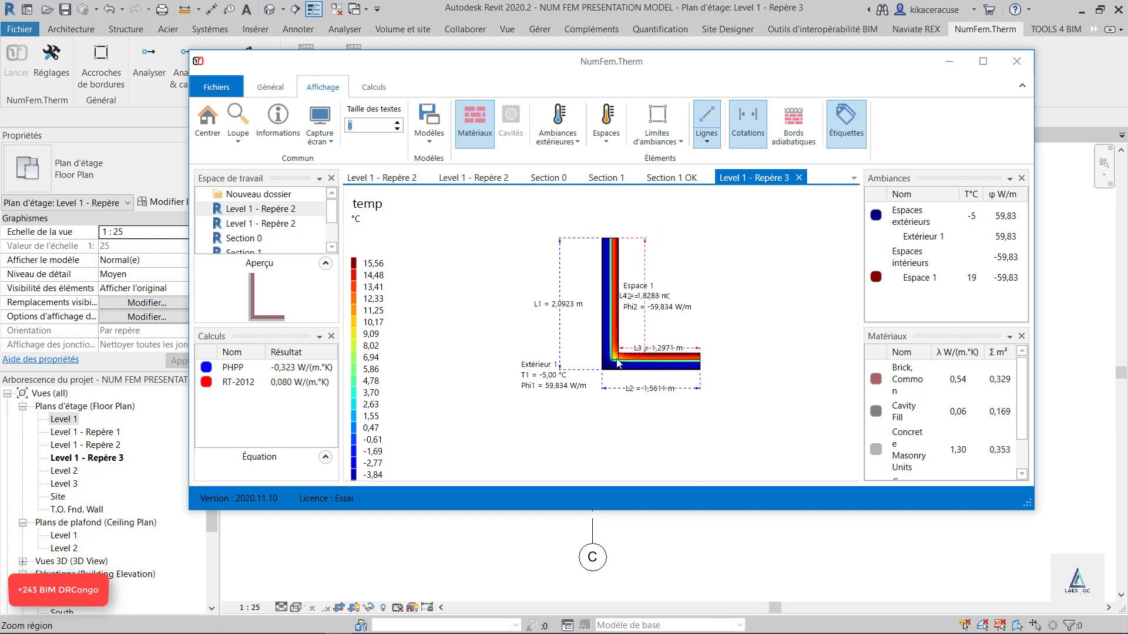
pyautogui.scroll(1, 618, 354)
pyautogui.scroll(-2, 618, 354)
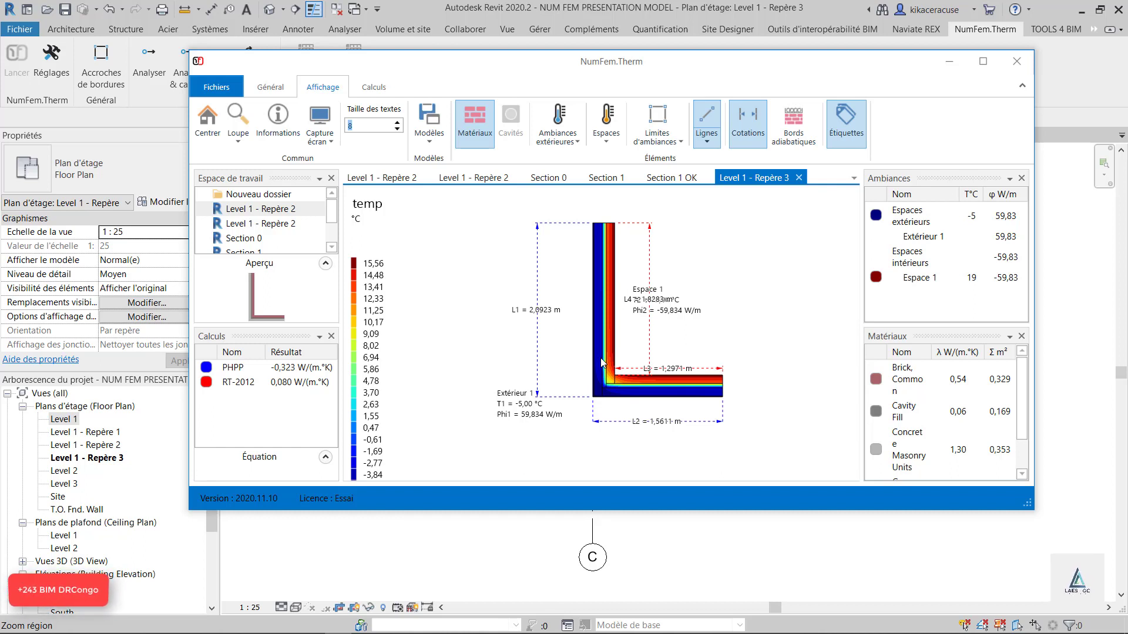
pyautogui.scroll(1, 675, 374)
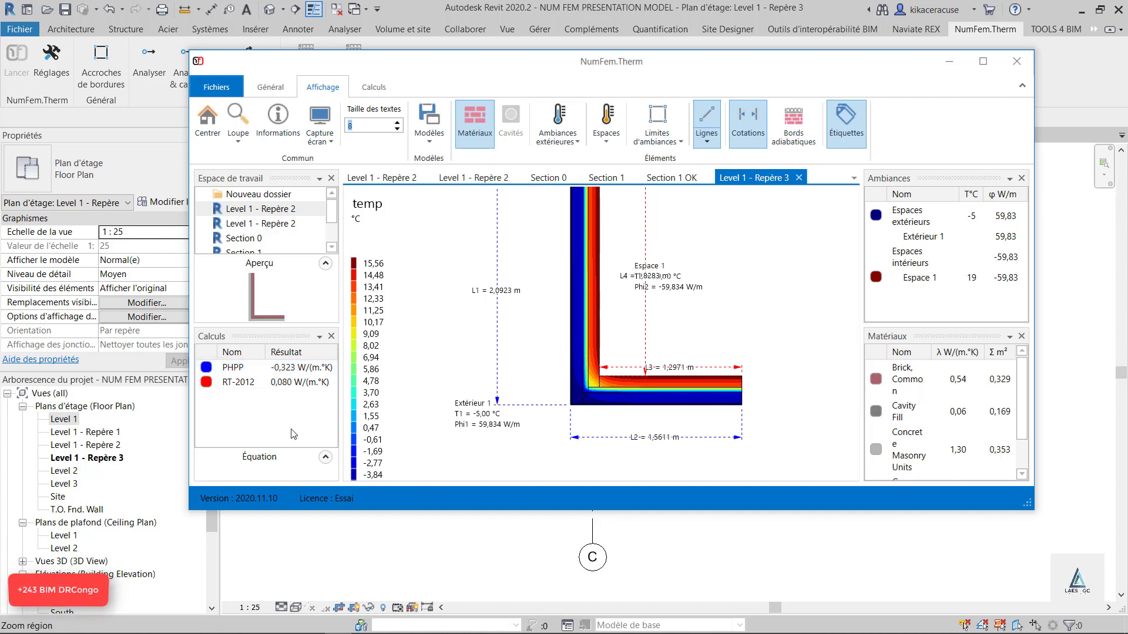
# - Show the PHPP result's equation in the Calculs panel, then detach and enlarge the panel so the formula is readable
pyautogui.click(249, 373)
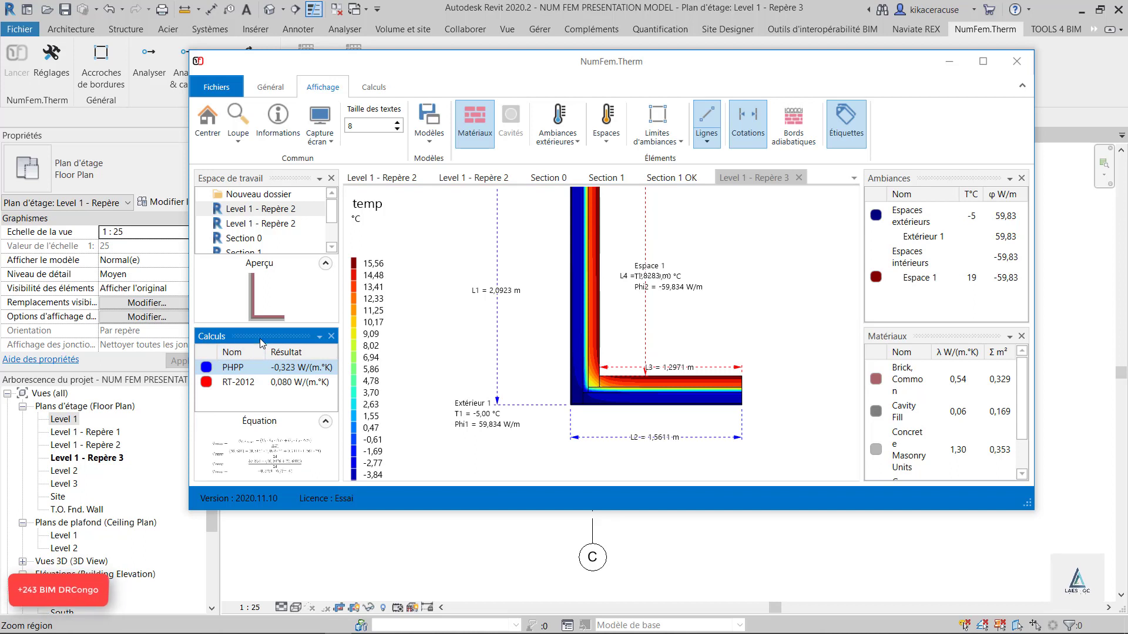
pyautogui.moveTo(259, 338); pyautogui.dragTo(487, 250)
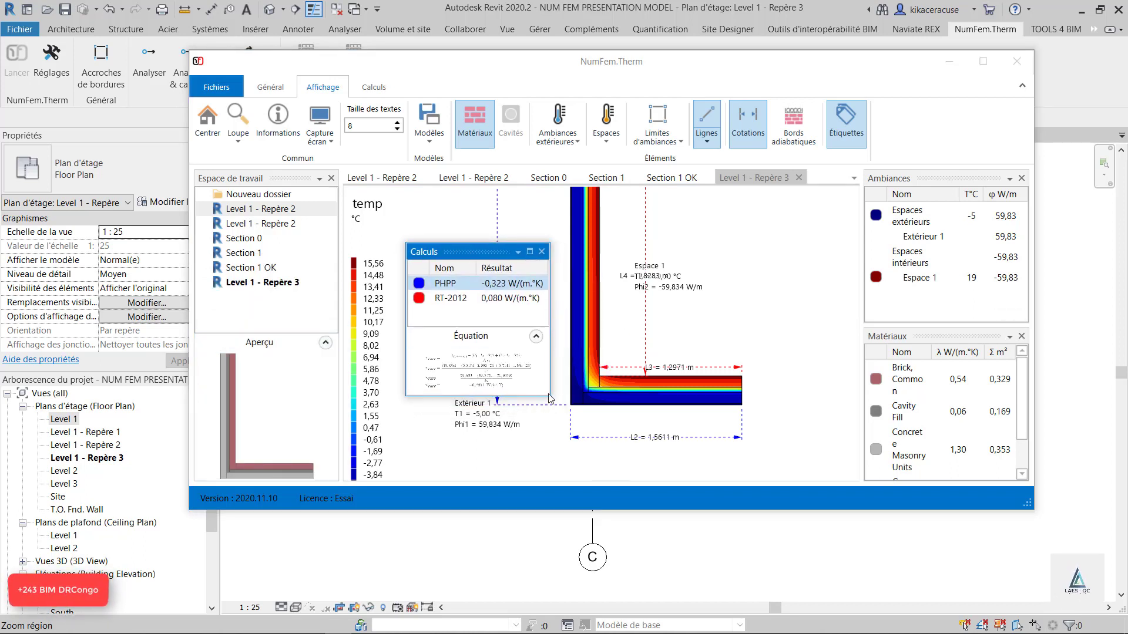
pyautogui.moveTo(675, 510); pyautogui.dragTo(688, 603)
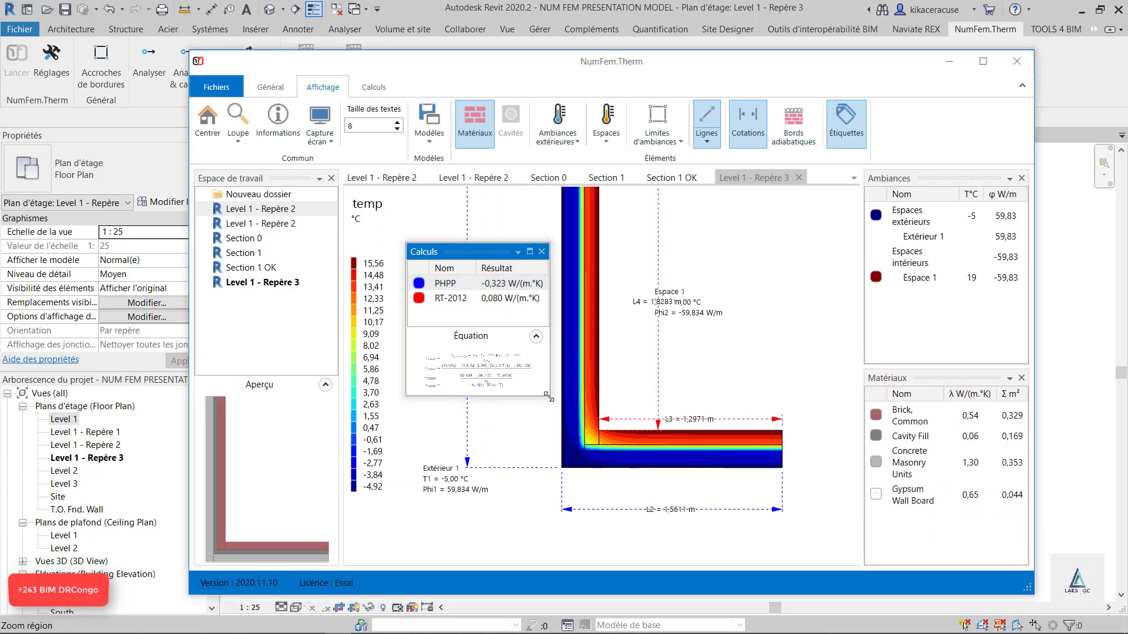
pyautogui.moveTo(553, 409); pyautogui.dragTo(665, 527)
pyautogui.moveTo(496, 251); pyautogui.dragTo(321, 125)
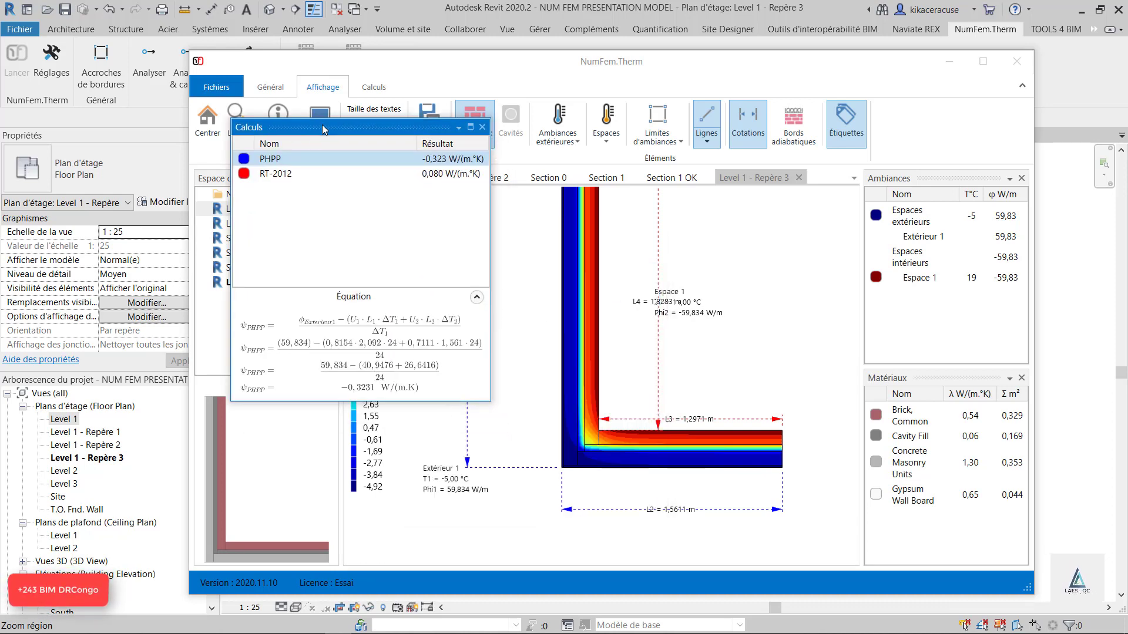
pyautogui.moveTo(490, 402); pyautogui.dragTo(535, 464)
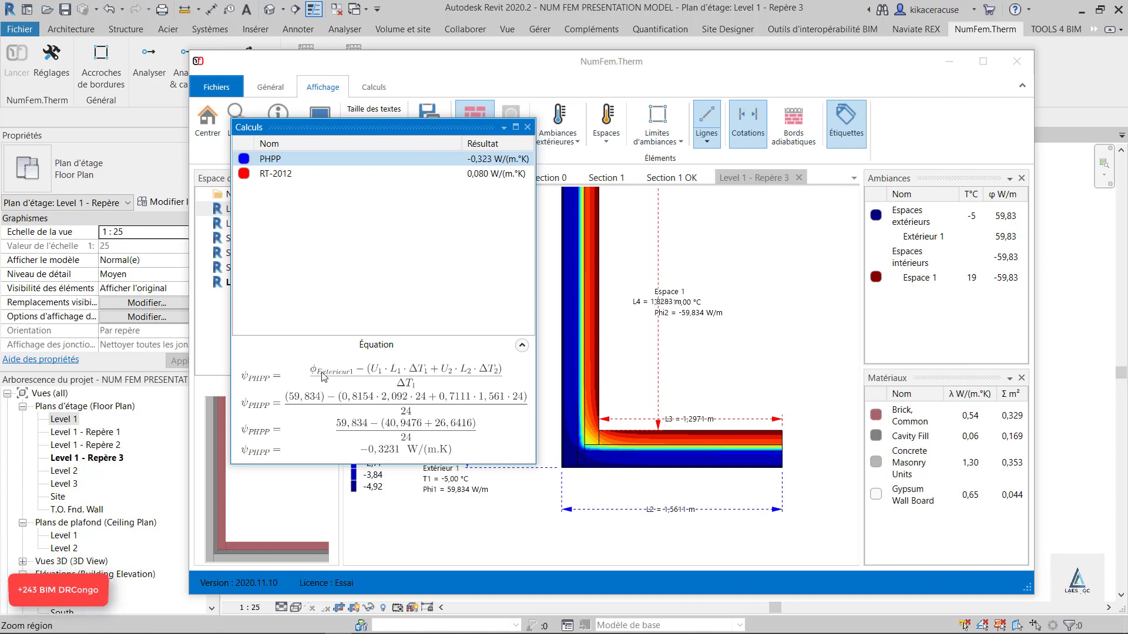
pyautogui.moveTo(390, 124); pyautogui.dragTo(797, 152)
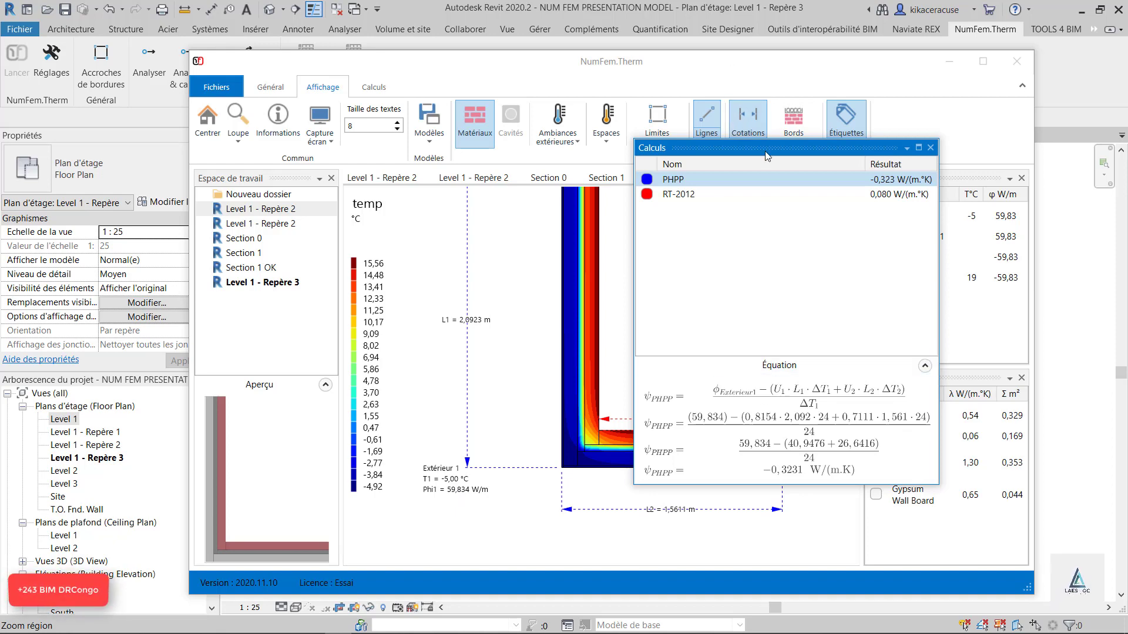
pyautogui.moveTo(765, 152); pyautogui.dragTo(376, 126)
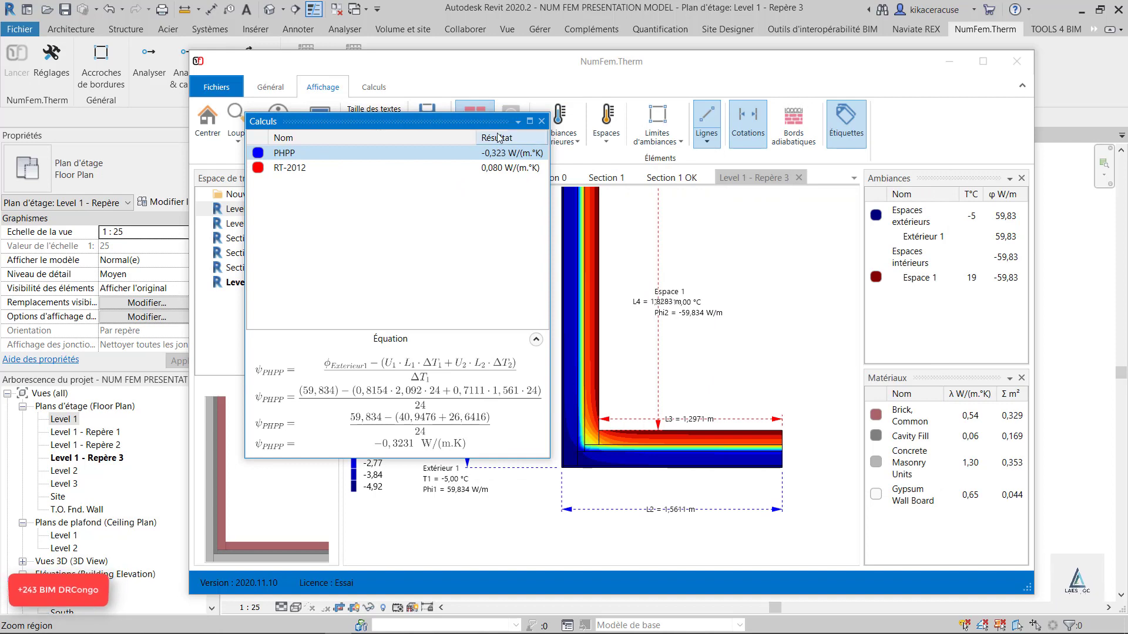
pyautogui.moveTo(501, 121); pyautogui.dragTo(564, 375)
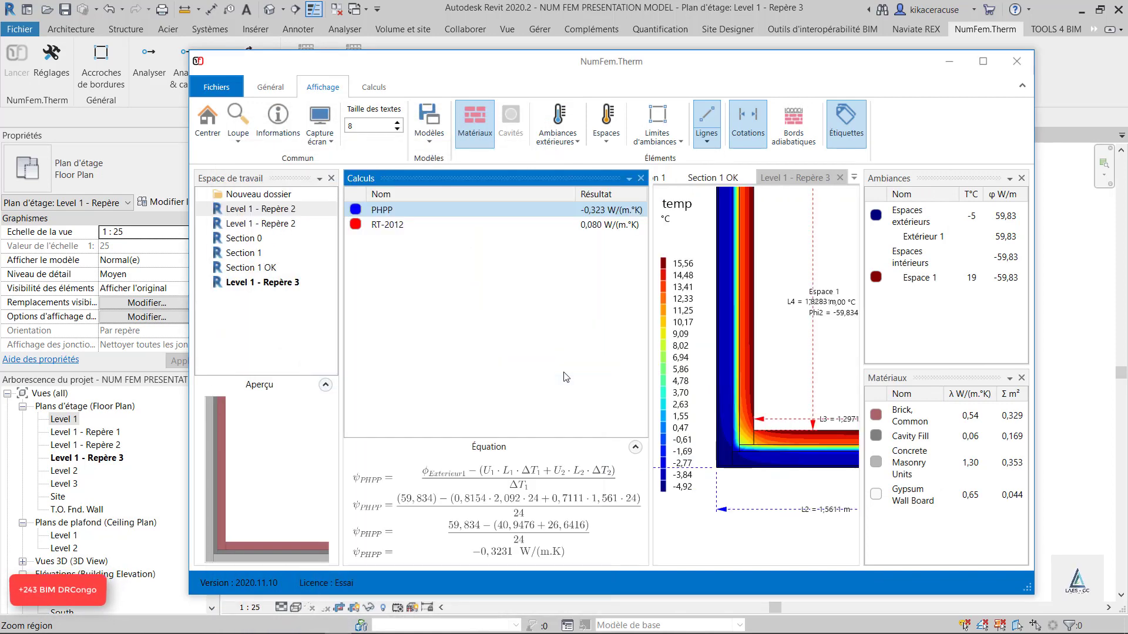
# - Display the adiabatic edges' thermal values on the wall corner and float the Calculs panel clear of the model
pyautogui.click(787, 124)
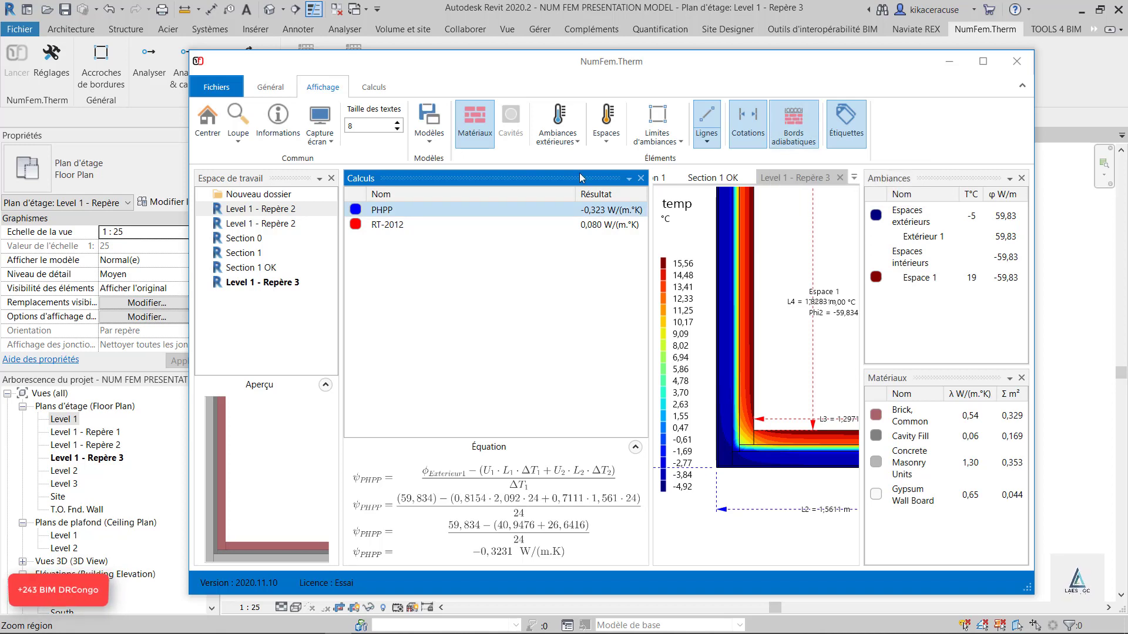
pyautogui.doubleClick(428, 176)
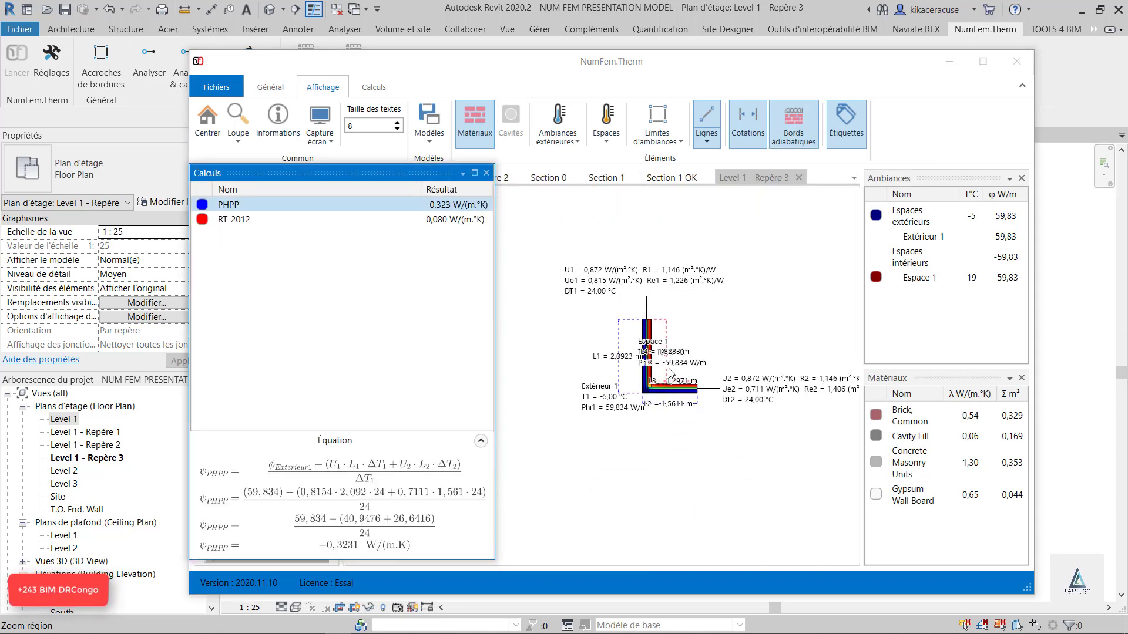
pyautogui.scroll(-3, 590, 382)
pyautogui.scroll(2, 622, 317)
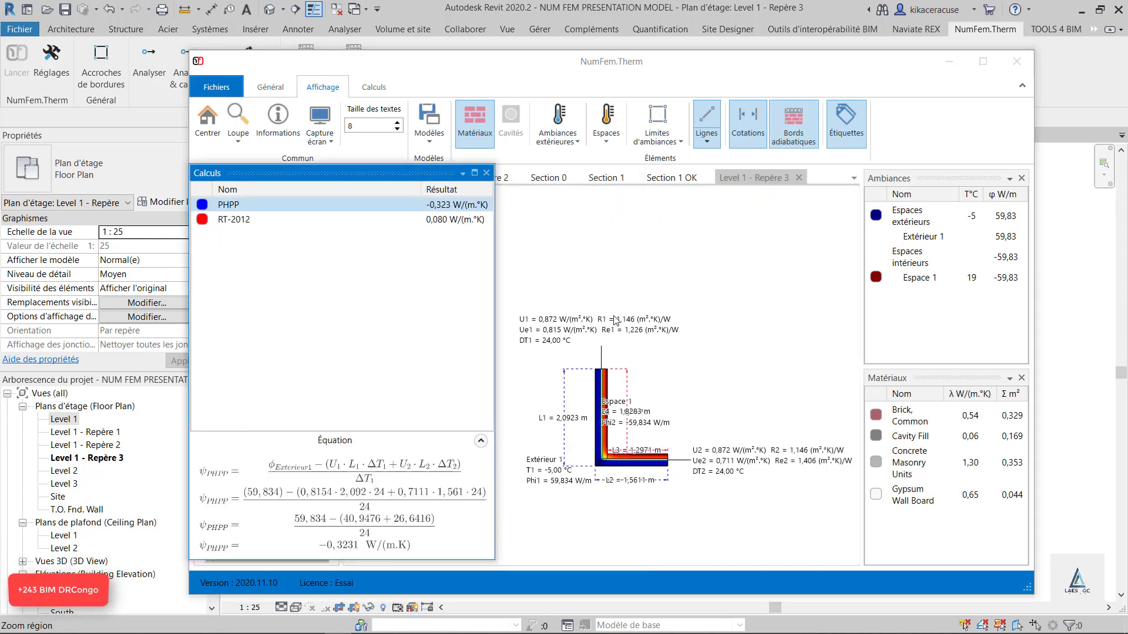
pyautogui.scroll(1, 646, 477)
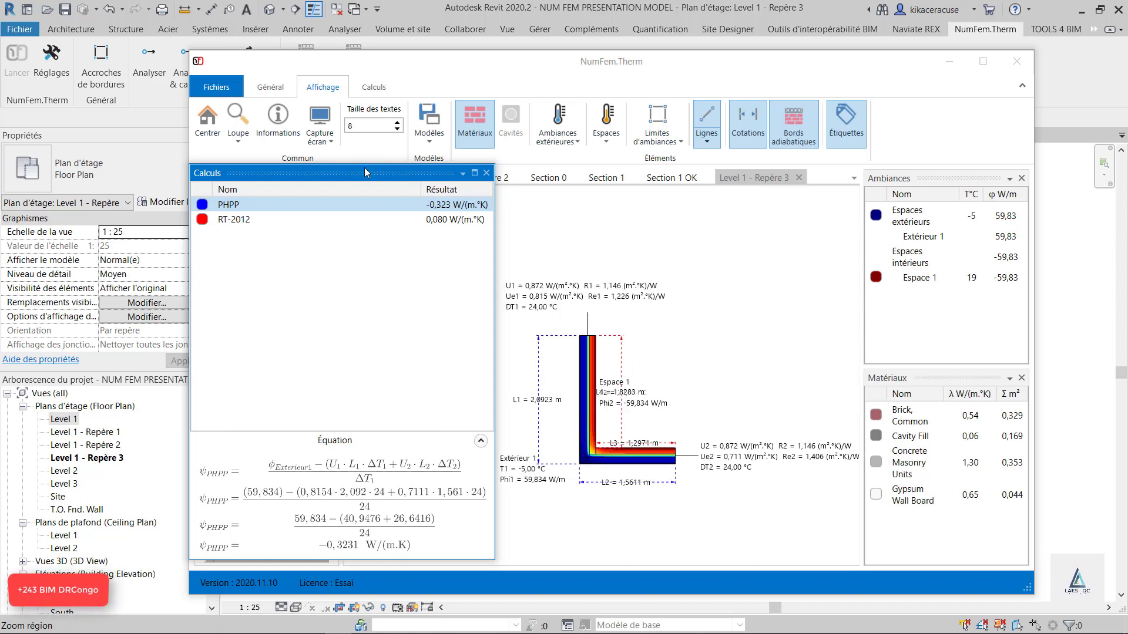
pyautogui.moveTo(364, 171)
pyautogui.mouseDown()
pyautogui.moveTo(368, 65)
pyautogui.moveTo(348, 63)
pyautogui.mouseUp()
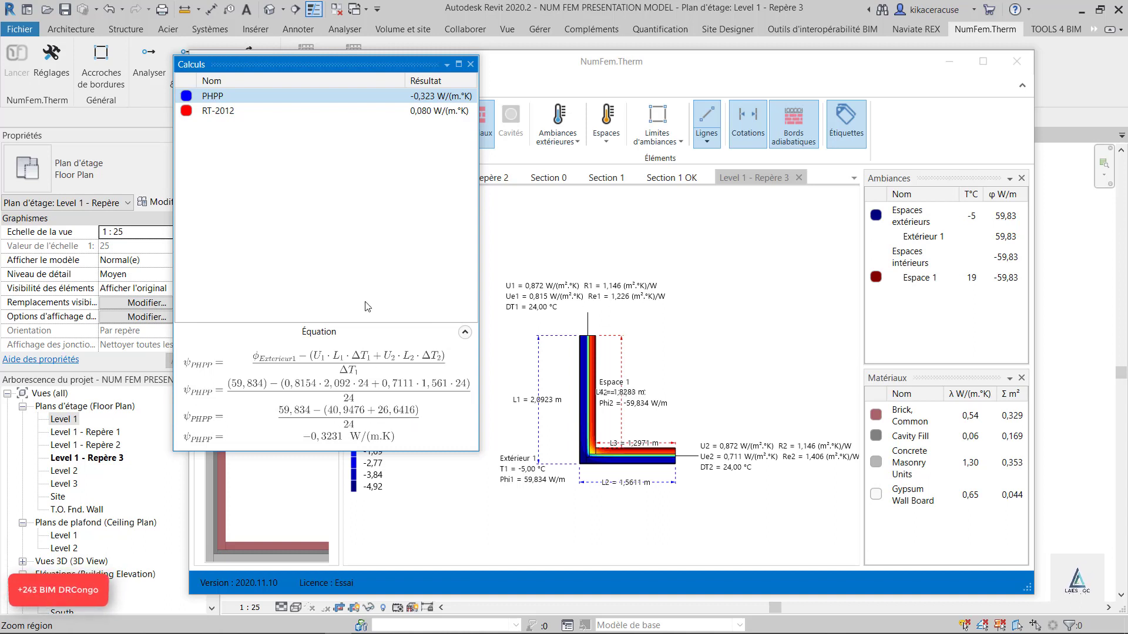
# - Search Windows for "cal" and open the Calculatrice application
pyautogui.moveTo(269, 625)
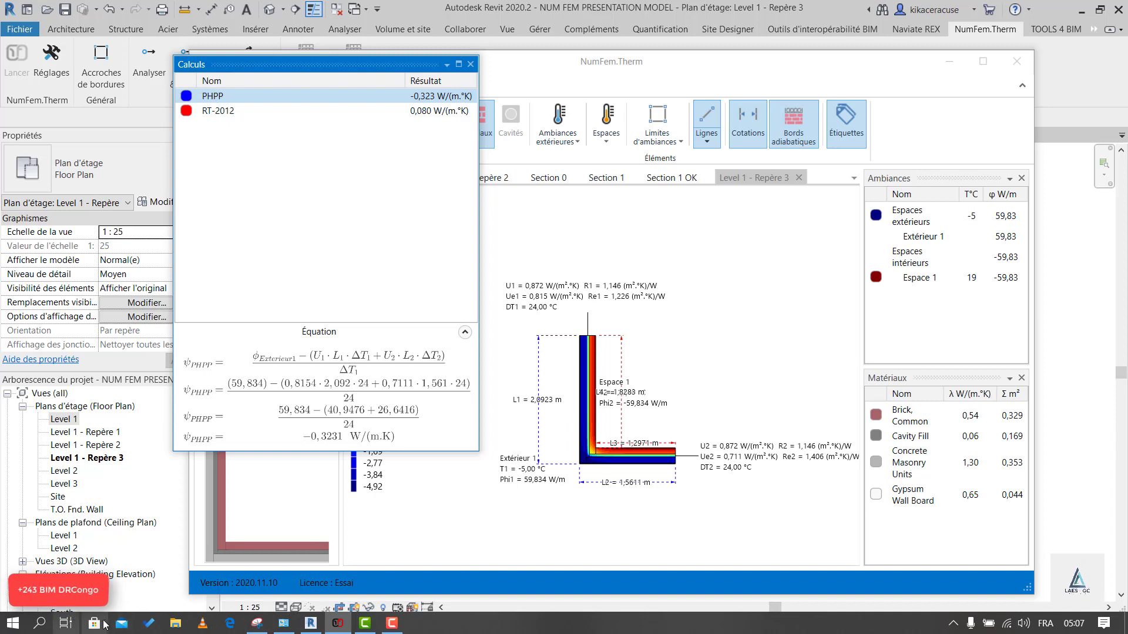
pyautogui.click(66, 623)
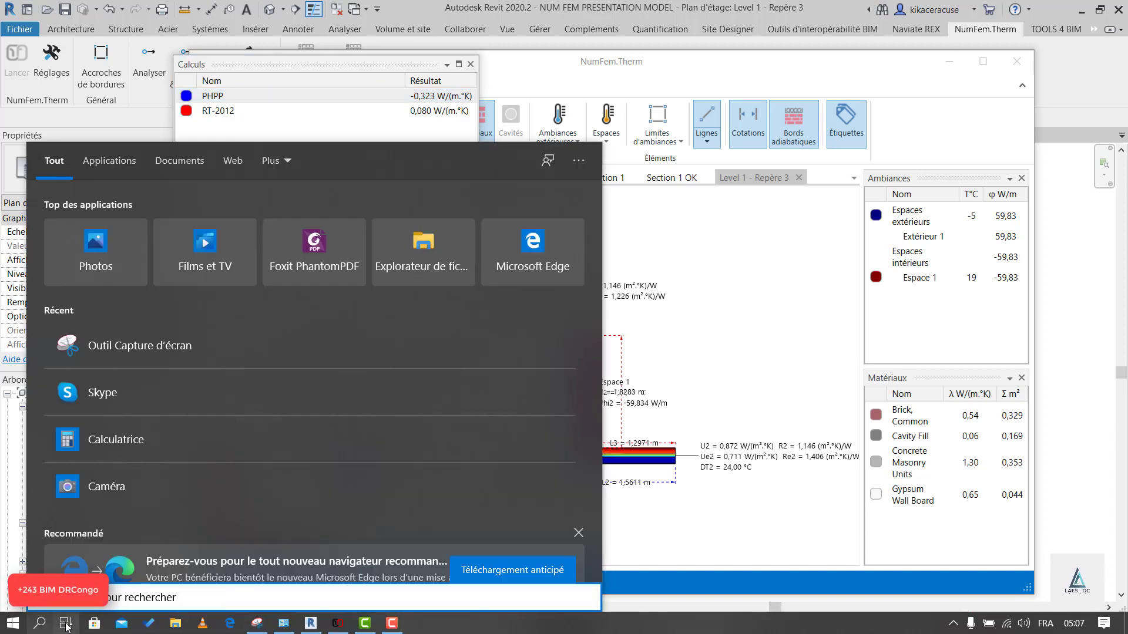
pyautogui.write('cal')
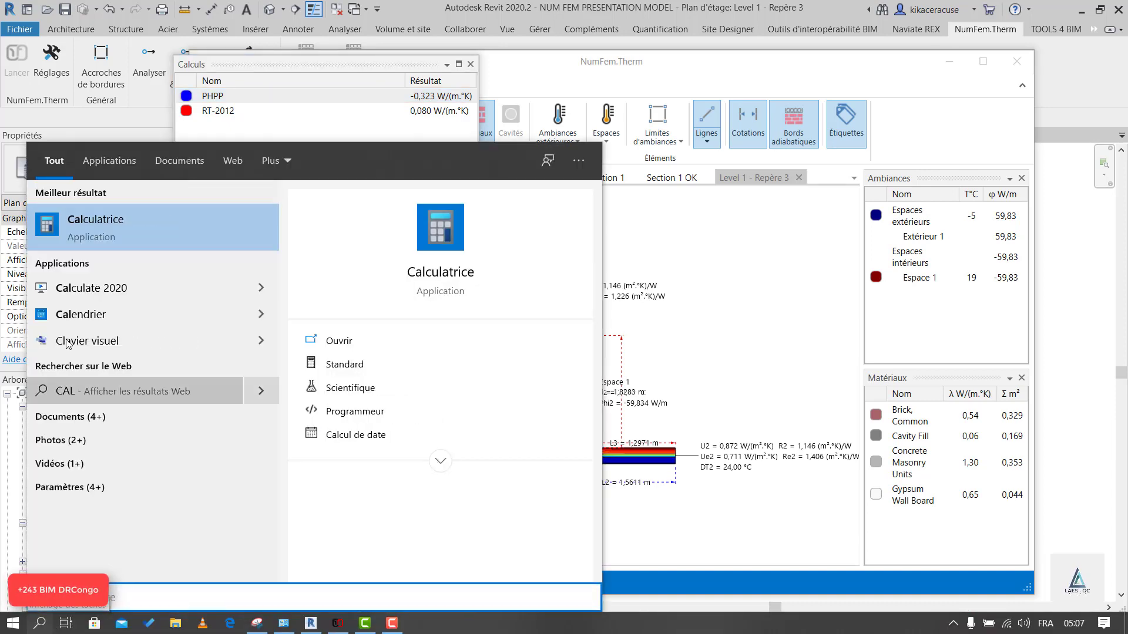
pyautogui.click(66, 220)
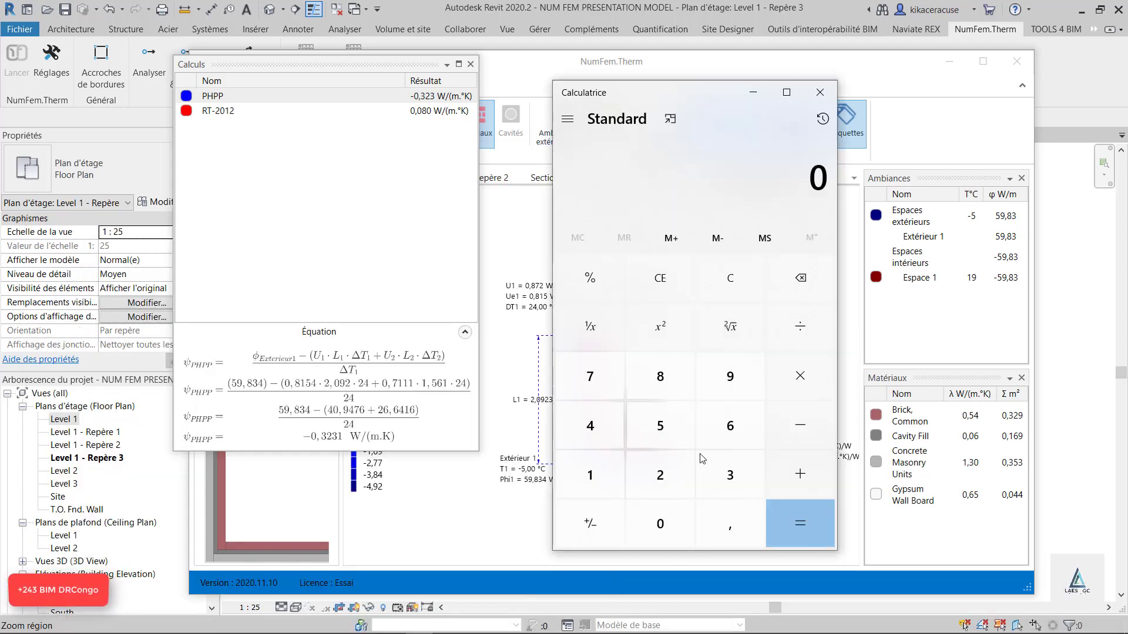
# - Add the equation's two heat-flow terms, 40,9476 and 26,6416, in the calculator
pyautogui.click(601, 426)
pyautogui.click(660, 521)
pyautogui.click(727, 504)
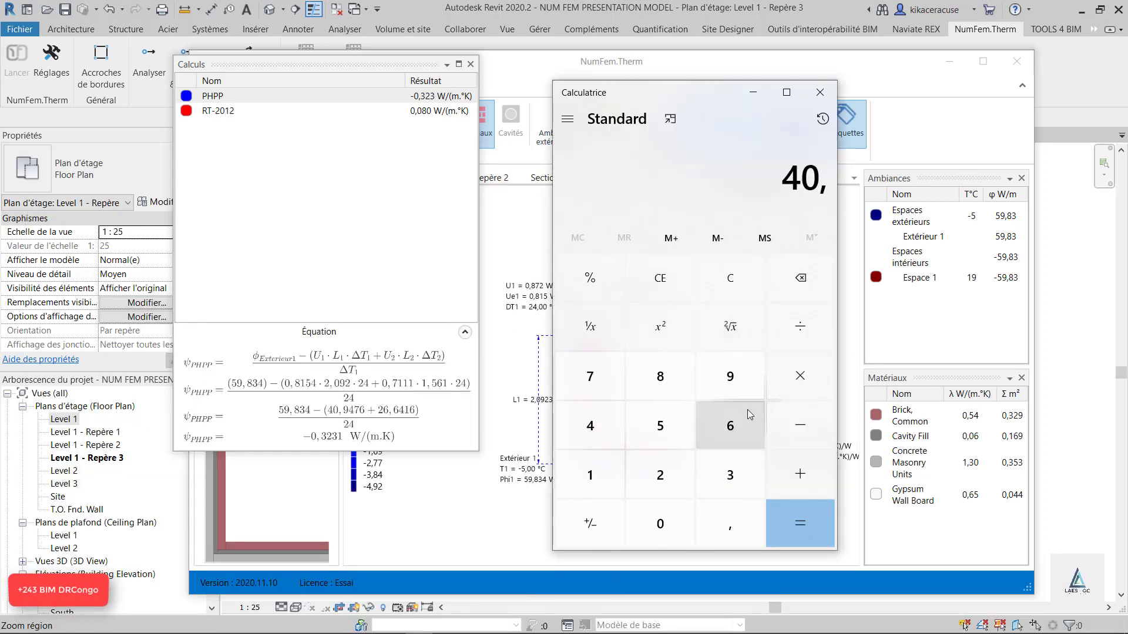
pyautogui.click(737, 384)
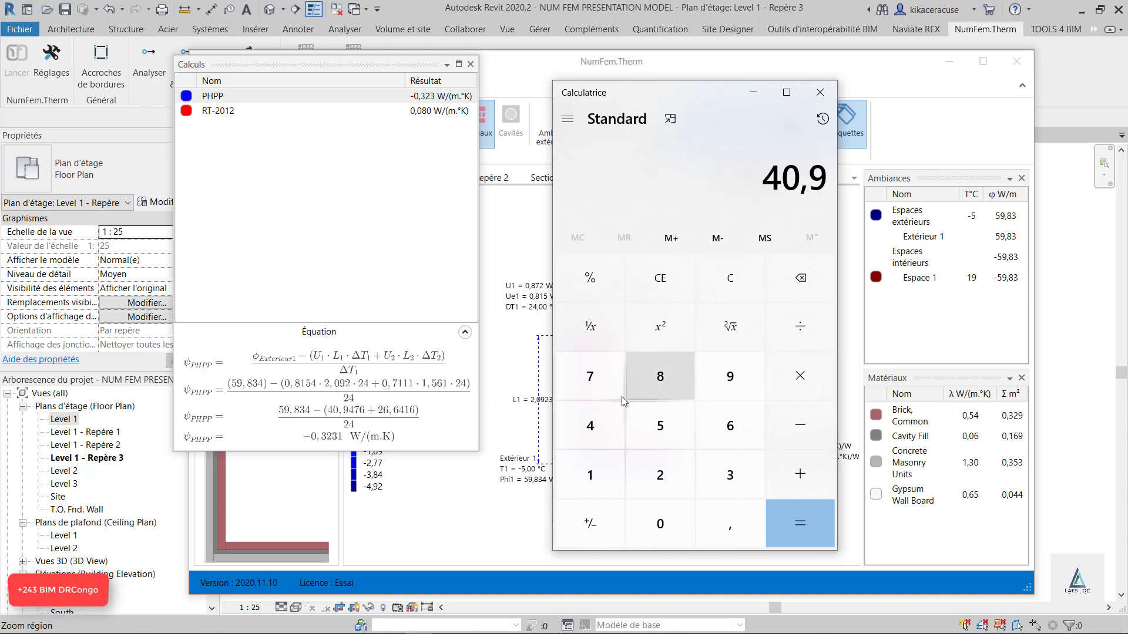
pyautogui.click(596, 424)
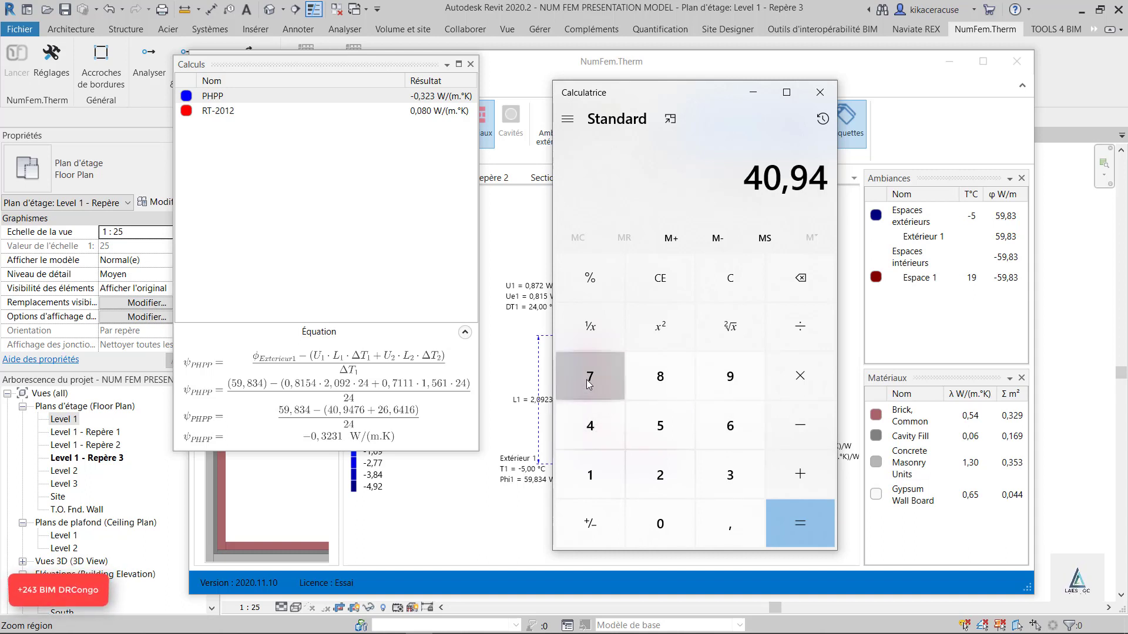
pyautogui.click(588, 379)
pyautogui.click(725, 424)
pyautogui.click(802, 469)
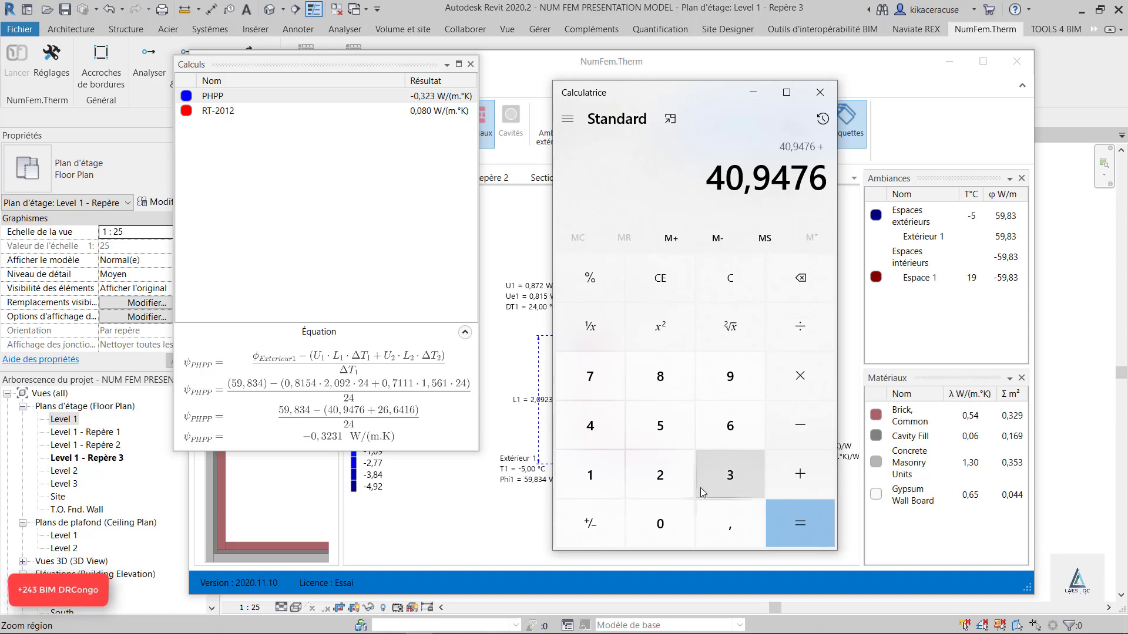
pyautogui.click(661, 474)
pyautogui.click(728, 434)
pyautogui.click(731, 527)
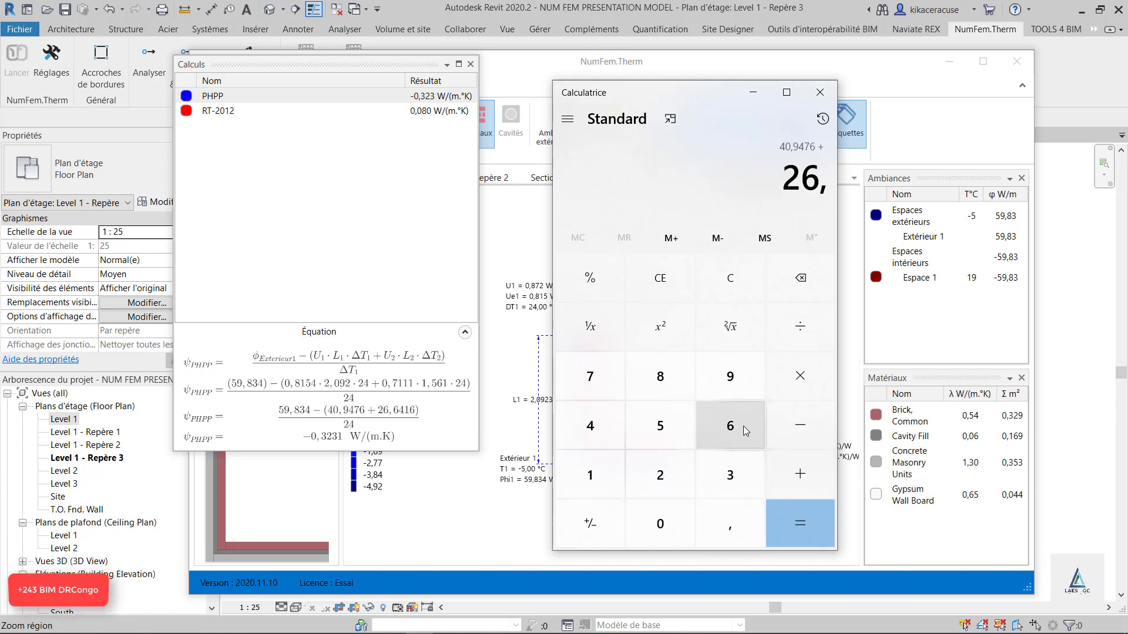
pyautogui.click(742, 425)
pyautogui.click(601, 424)
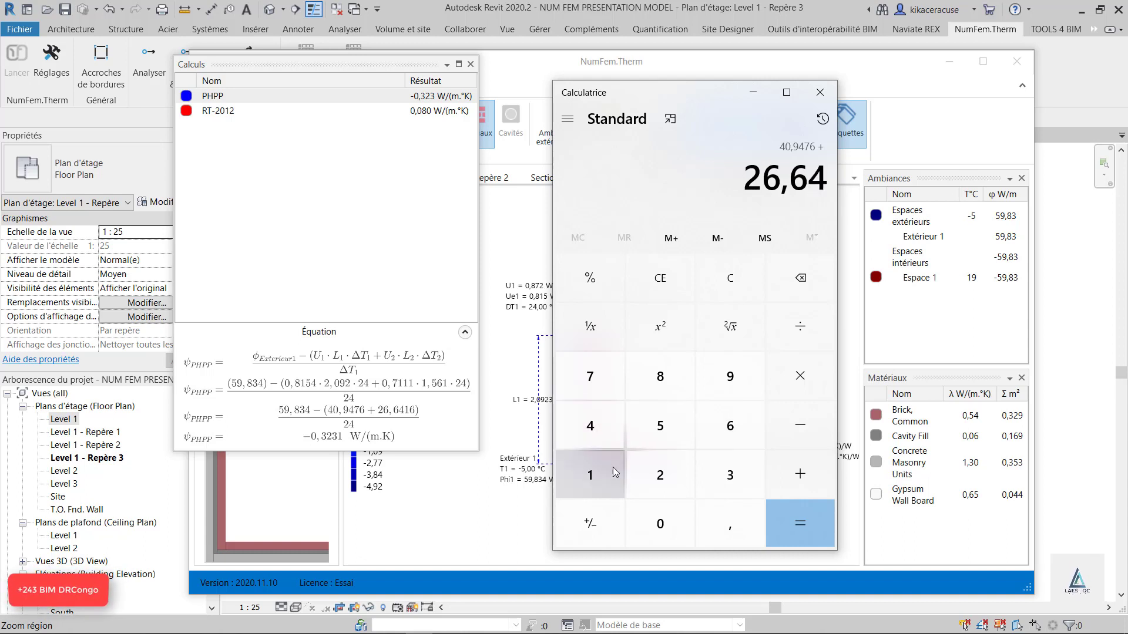
pyautogui.click(600, 478)
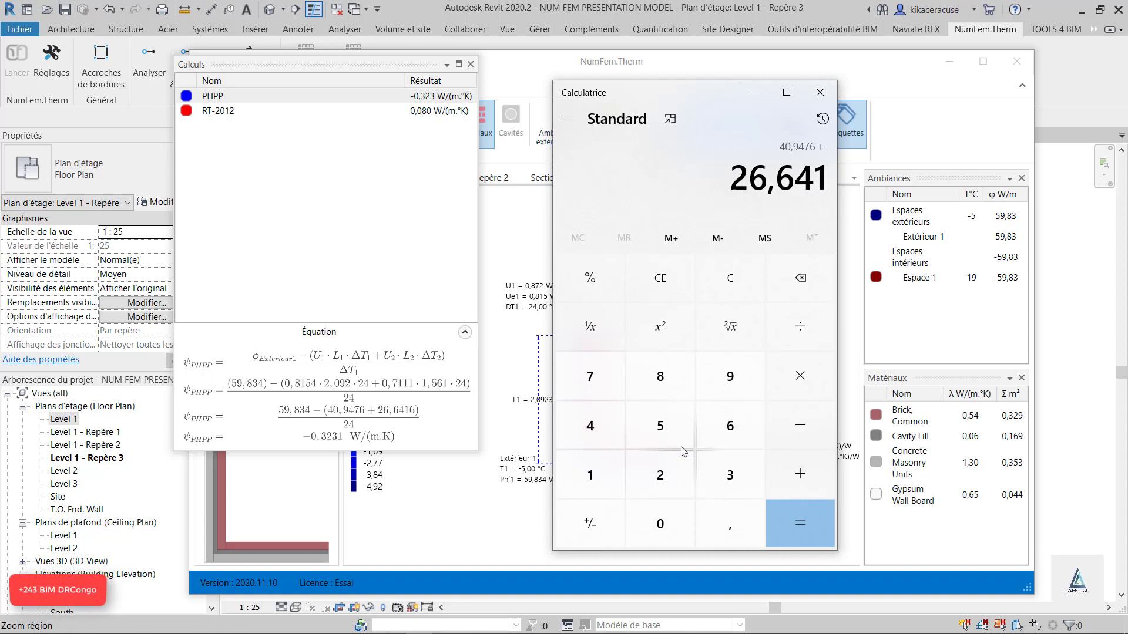
pyautogui.click(732, 427)
pyautogui.click(792, 522)
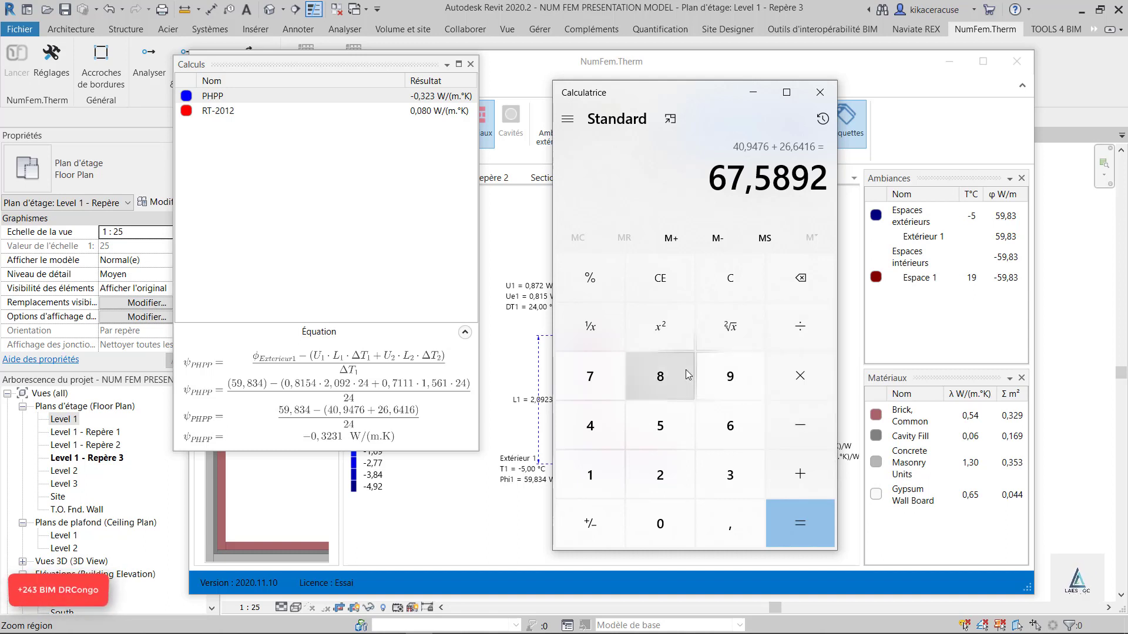
# - Subtract 59,834 from the calculated sum, then clear the calculator entry
pyautogui.click(798, 427)
pyautogui.click(660, 425)
pyautogui.click(730, 376)
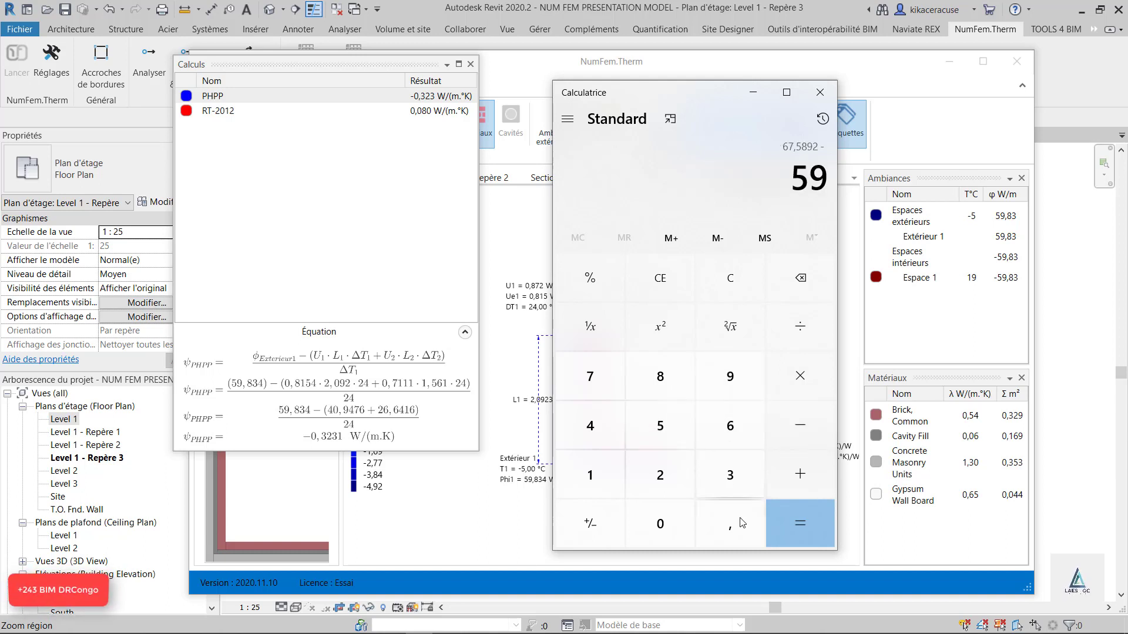
pyautogui.click(742, 521)
pyautogui.click(661, 376)
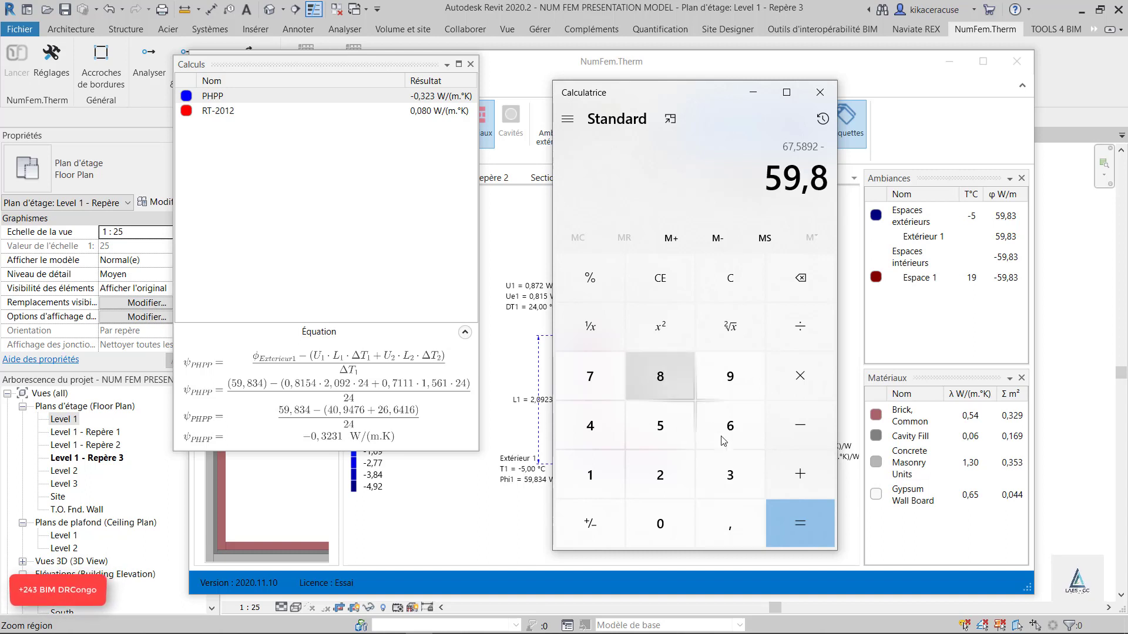
pyautogui.click(730, 475)
pyautogui.click(590, 427)
pyautogui.click(815, 520)
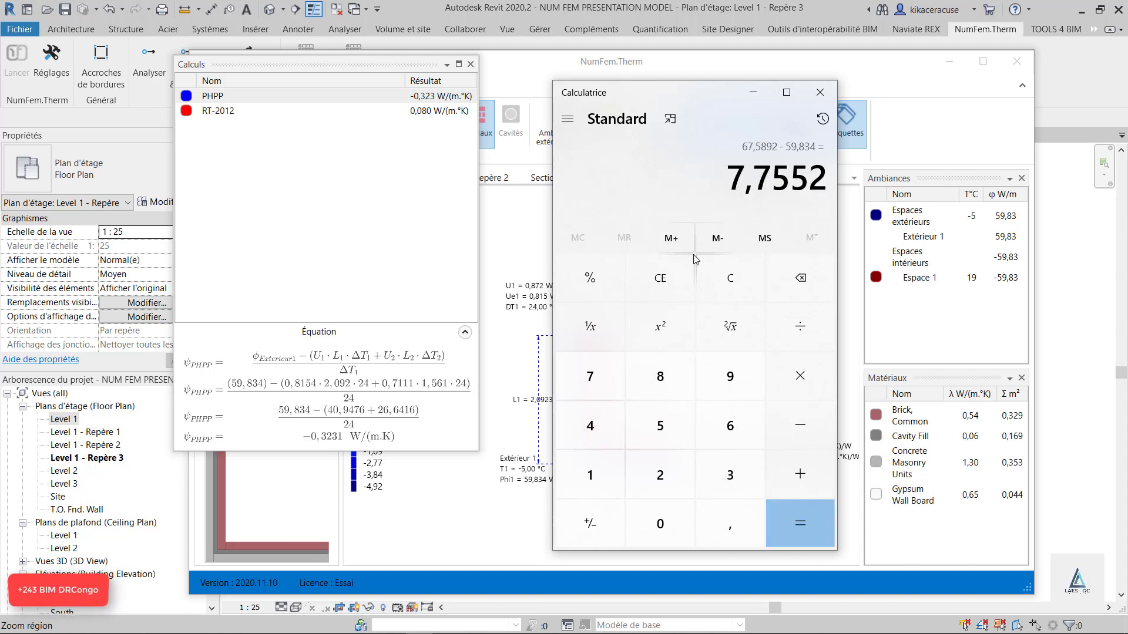
pyautogui.click(669, 278)
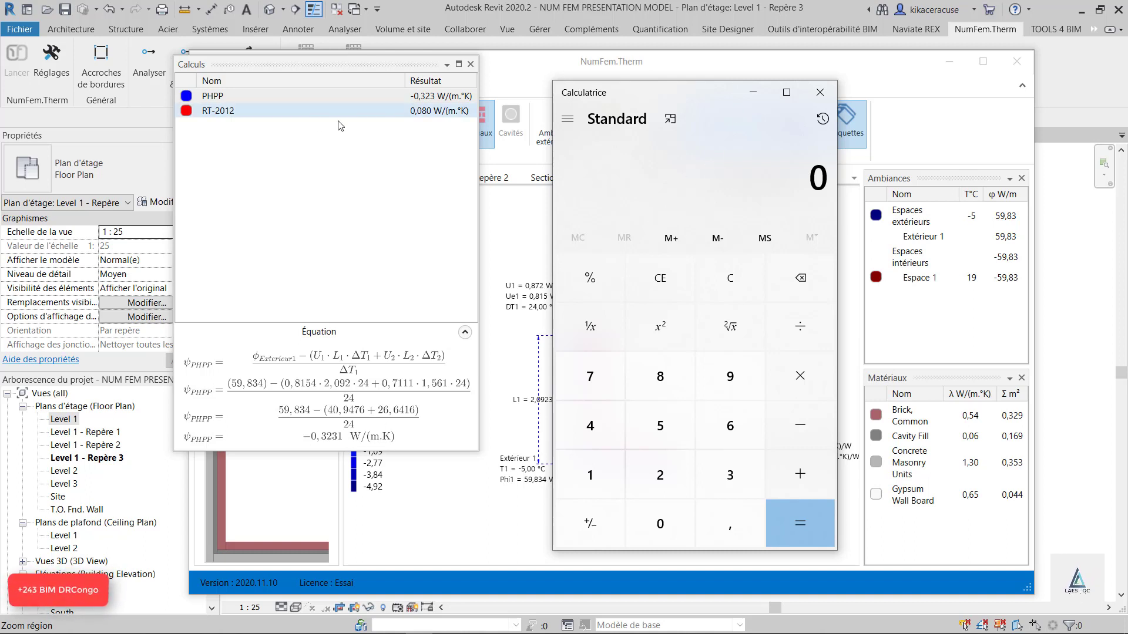
# - Return to NumFem.Therm, show the RT-2012 result's equation and make the floating Calculs panel slightly taller
pyautogui.click(215, 113)
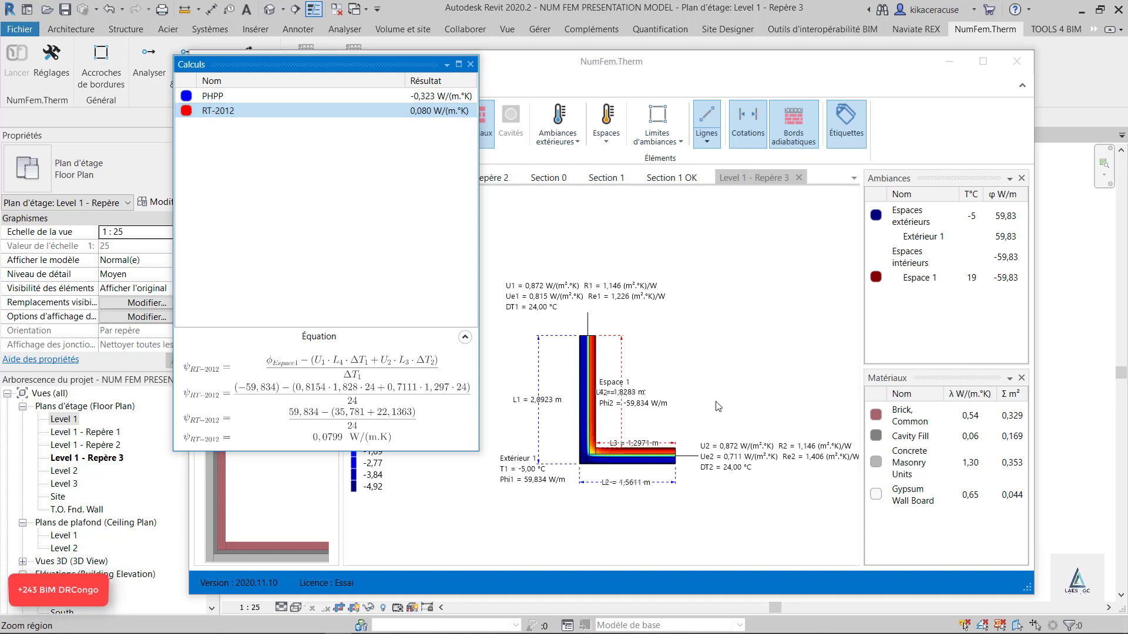
pyautogui.scroll(2, 614, 471)
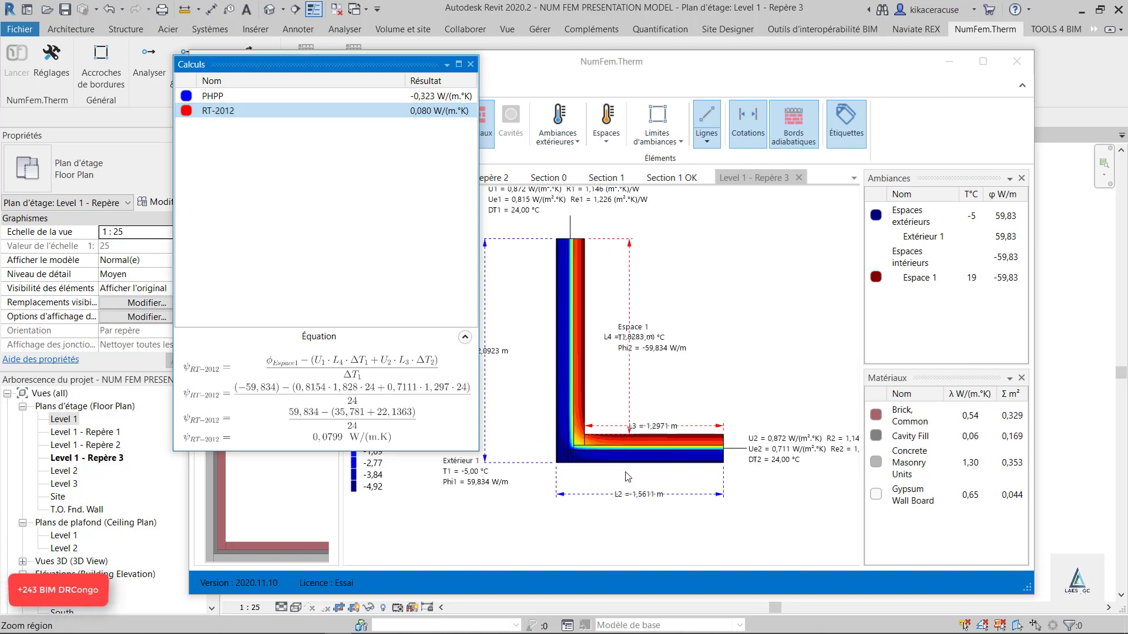
pyautogui.scroll(-3, 626, 470)
pyautogui.scroll(3, 607, 396)
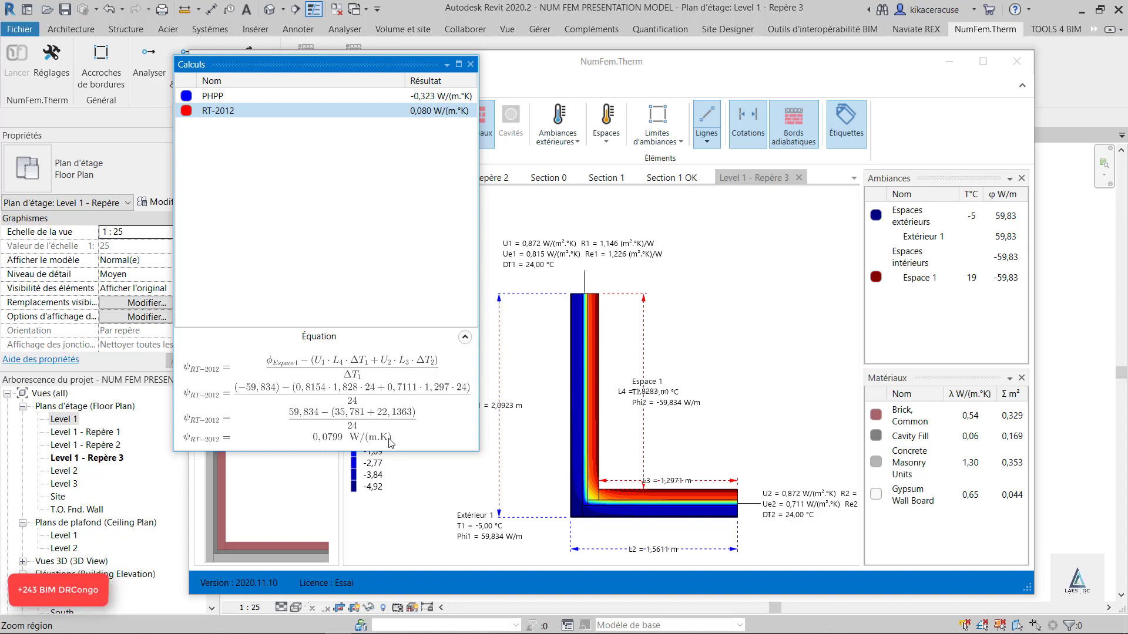
pyautogui.moveTo(473, 451); pyautogui.dragTo(490, 479)
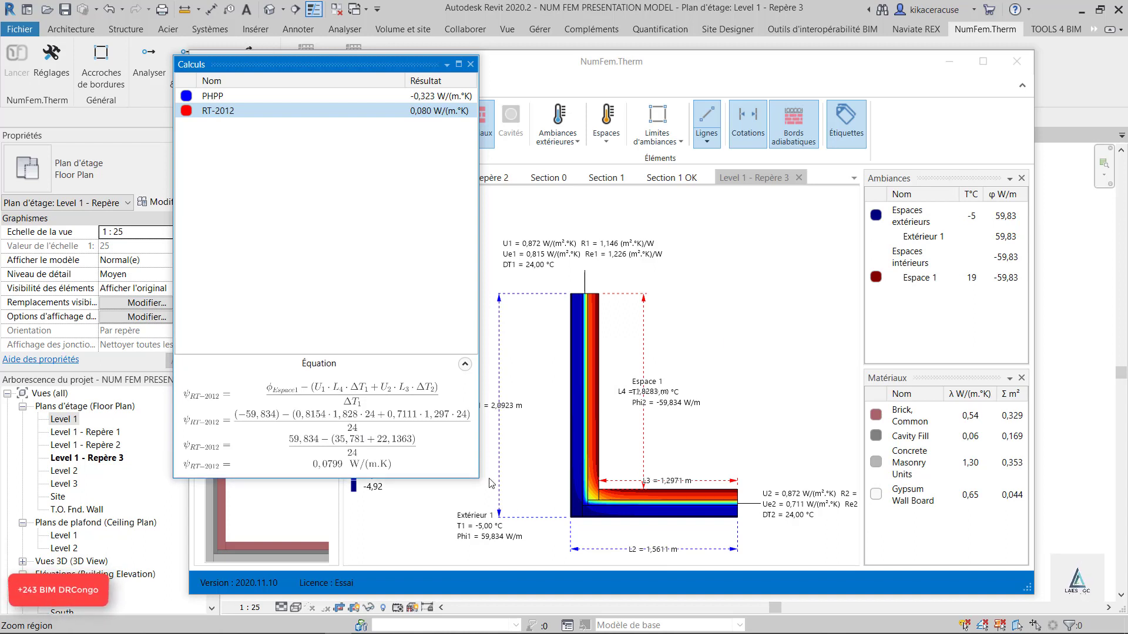
# - Maximize the Calculs panel to read the RT-2012 equation at full size, then restore it to a floating window
pyautogui.click(445, 64)
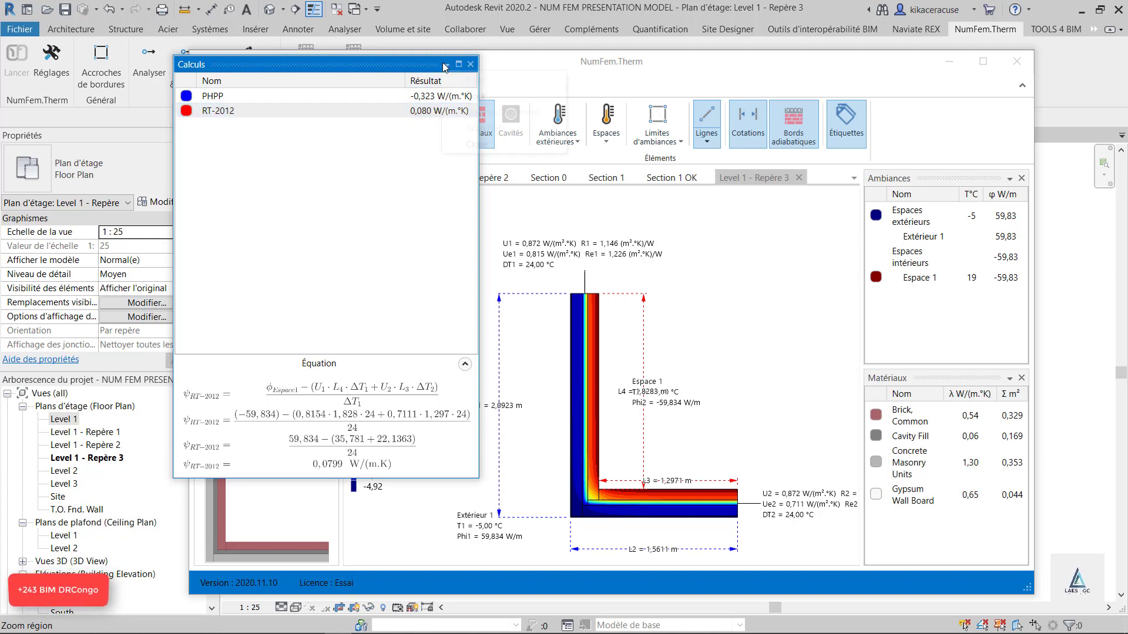
pyautogui.click(414, 75)
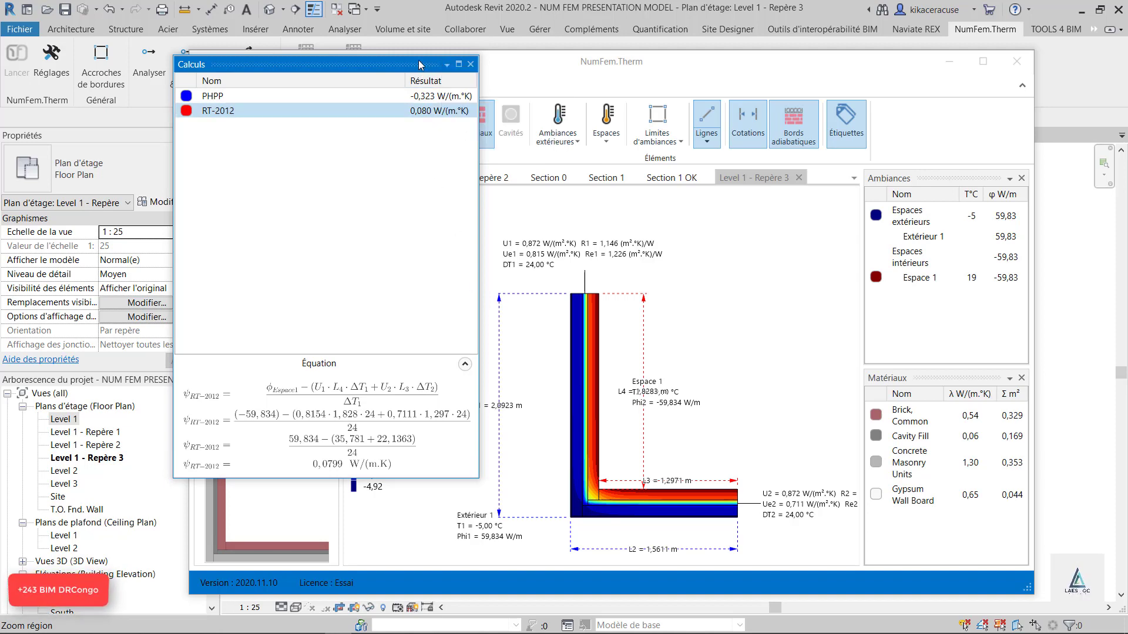
pyautogui.moveTo(420, 64); pyautogui.dragTo(371, 370)
pyautogui.click(409, 370)
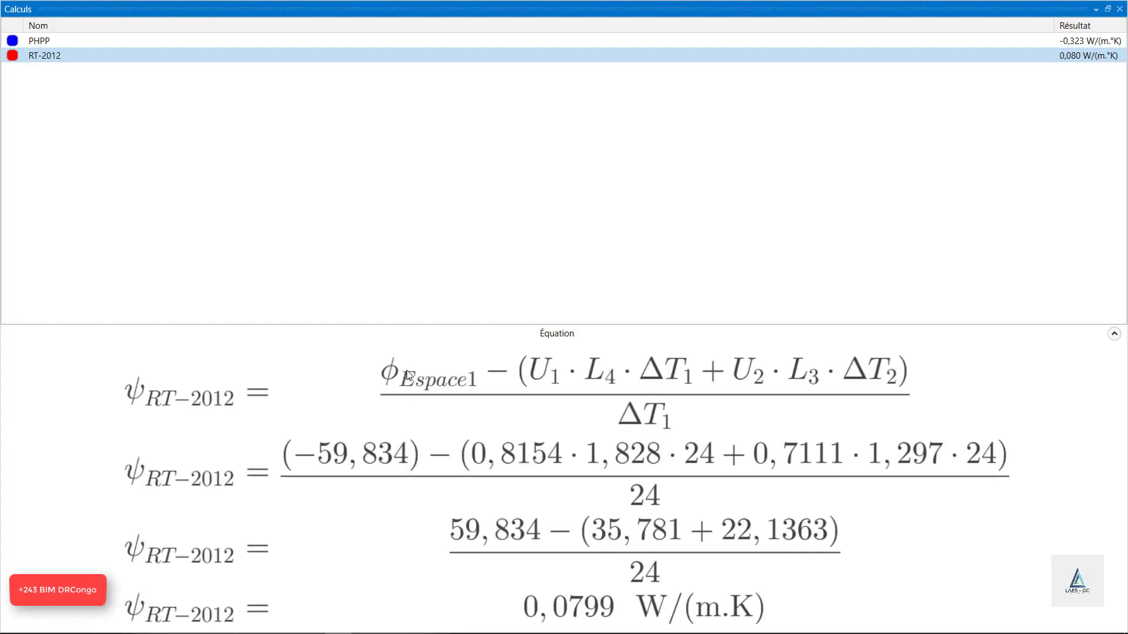
pyautogui.click(1108, 9)
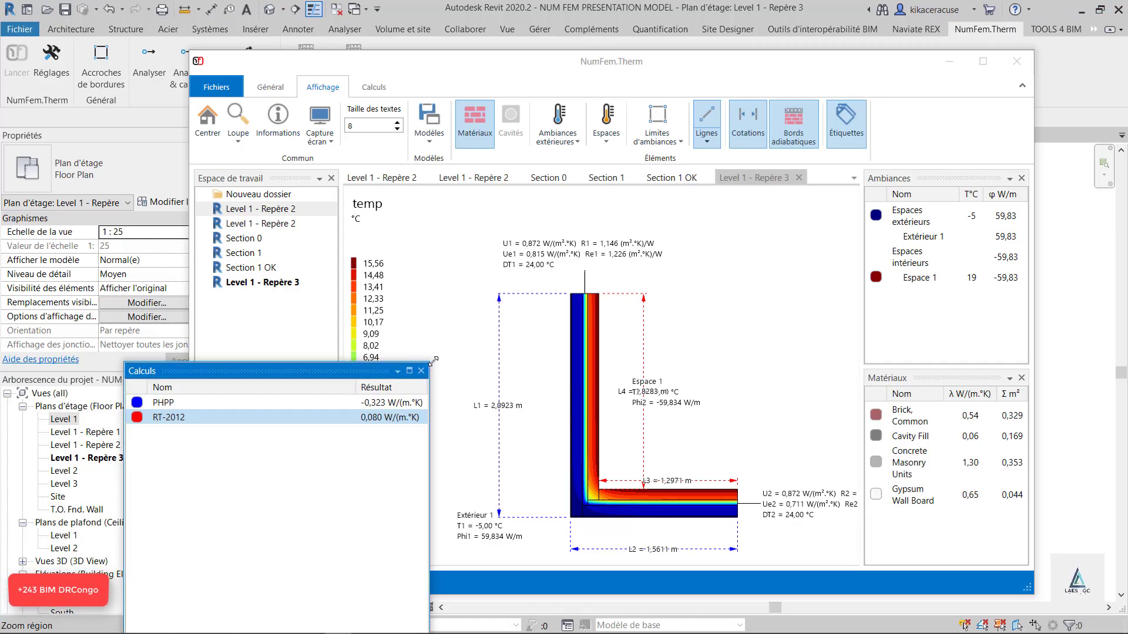
# - Move the floating Calculs panel beside the wall corner and shrink it
pyautogui.moveTo(432, 360); pyautogui.dragTo(834, 230)
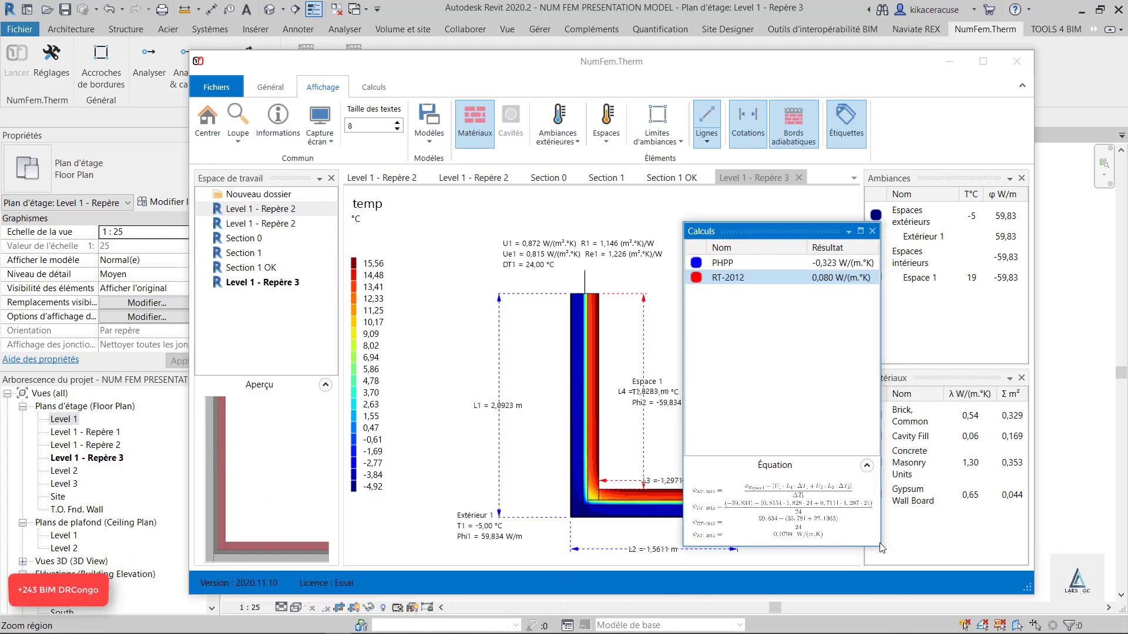
pyautogui.moveTo(880, 548); pyautogui.dragTo(844, 448)
pyautogui.moveTo(741, 234); pyautogui.dragTo(746, 232)
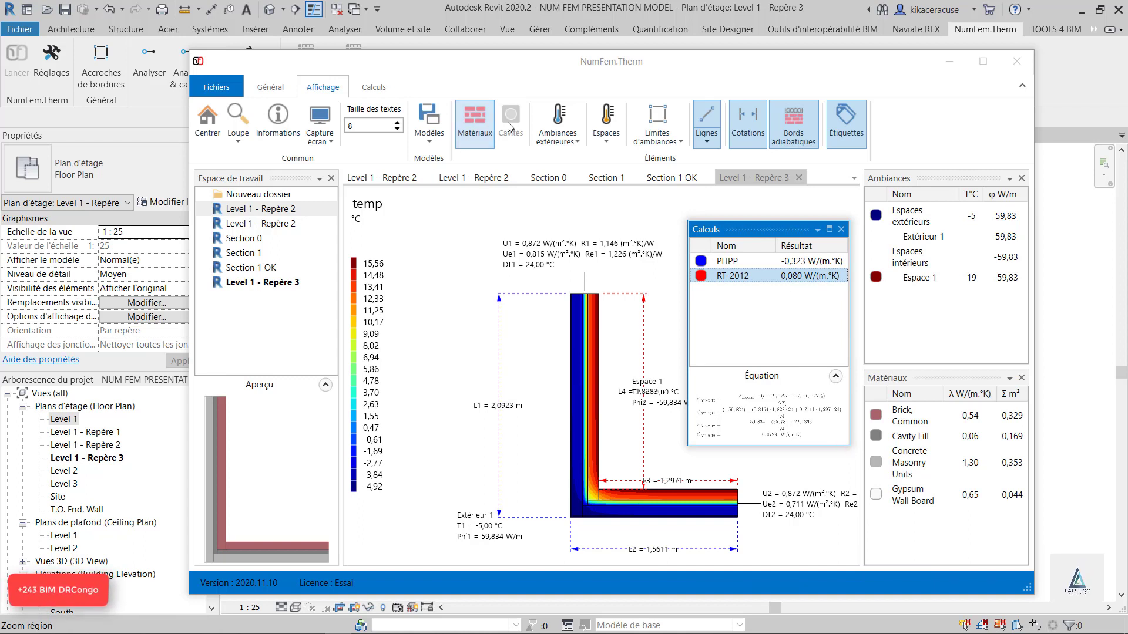
# - Display the exterior ambiances and the interior spaces as coloured areas around the wall corner
pyautogui.click(562, 121)
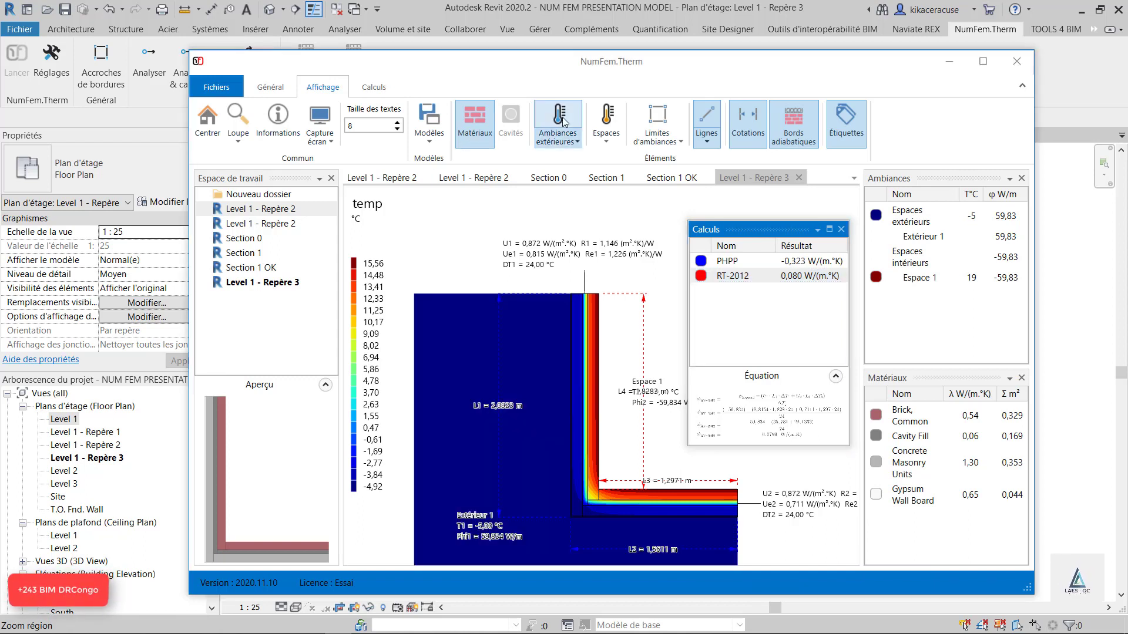
pyautogui.click(606, 123)
# - Dock the Calculs panel as a tab alongside the Espace de travail panel
pyautogui.moveTo(766, 232); pyautogui.dragTo(601, 333)
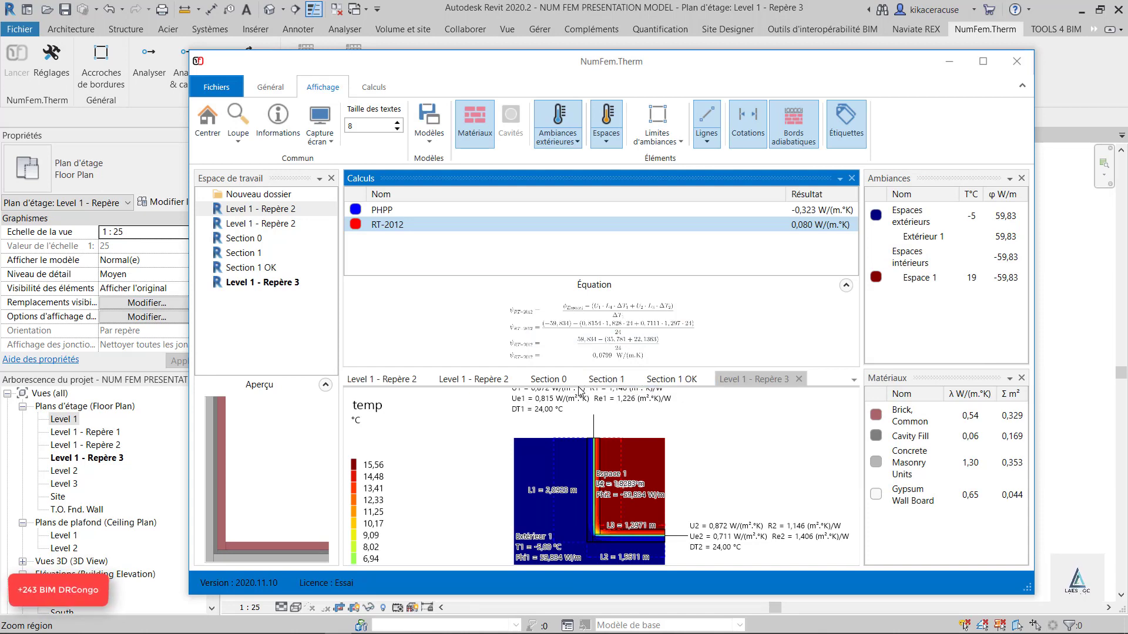
pyautogui.moveTo(656, 178); pyautogui.dragTo(656, 364)
pyautogui.moveTo(910, 552); pyautogui.dragTo(599, 510)
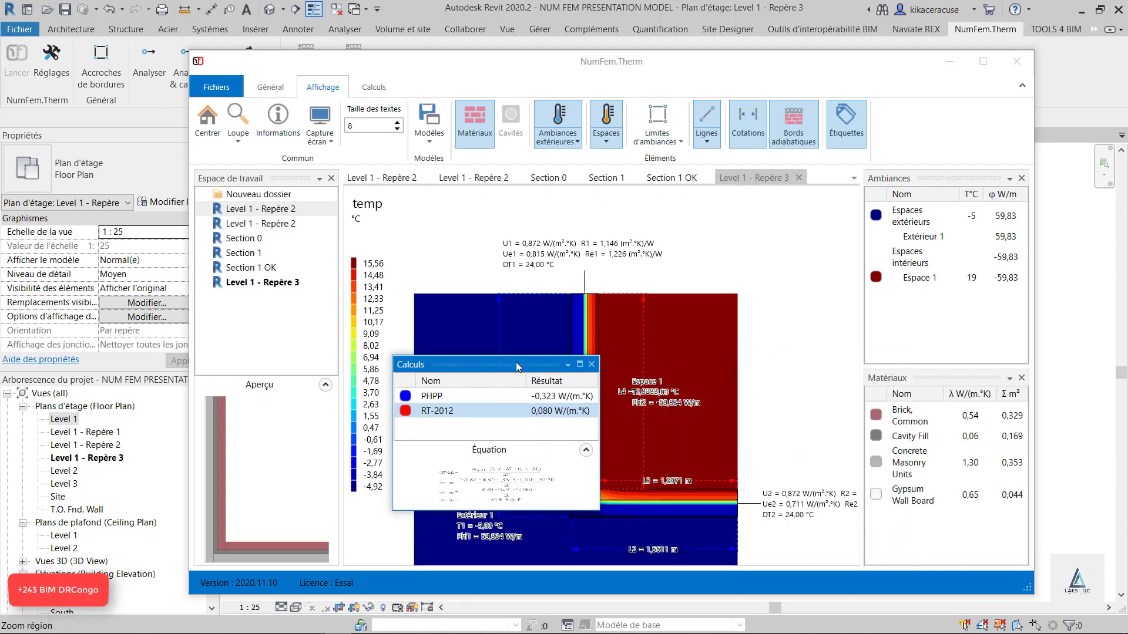
pyautogui.moveTo(516, 362); pyautogui.dragTo(270, 383)
pyautogui.doubleClick(270, 383)
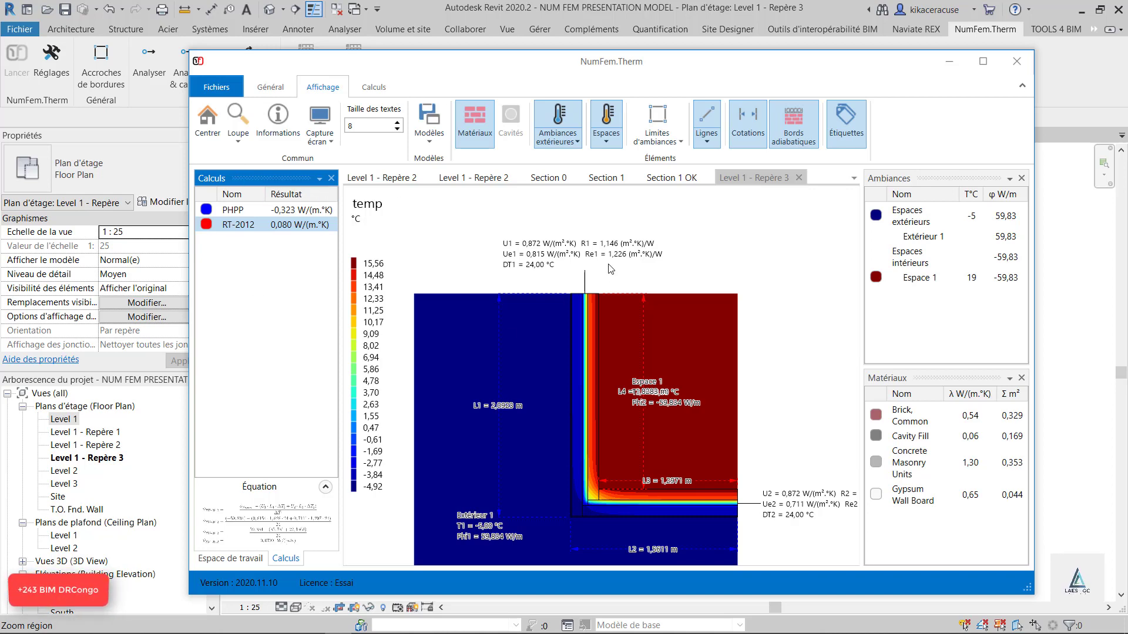
# - Set the transparency of the exterior ambiances to 55%
pyautogui.scroll(-2, 610, 268)
pyautogui.scroll(1, 611, 269)
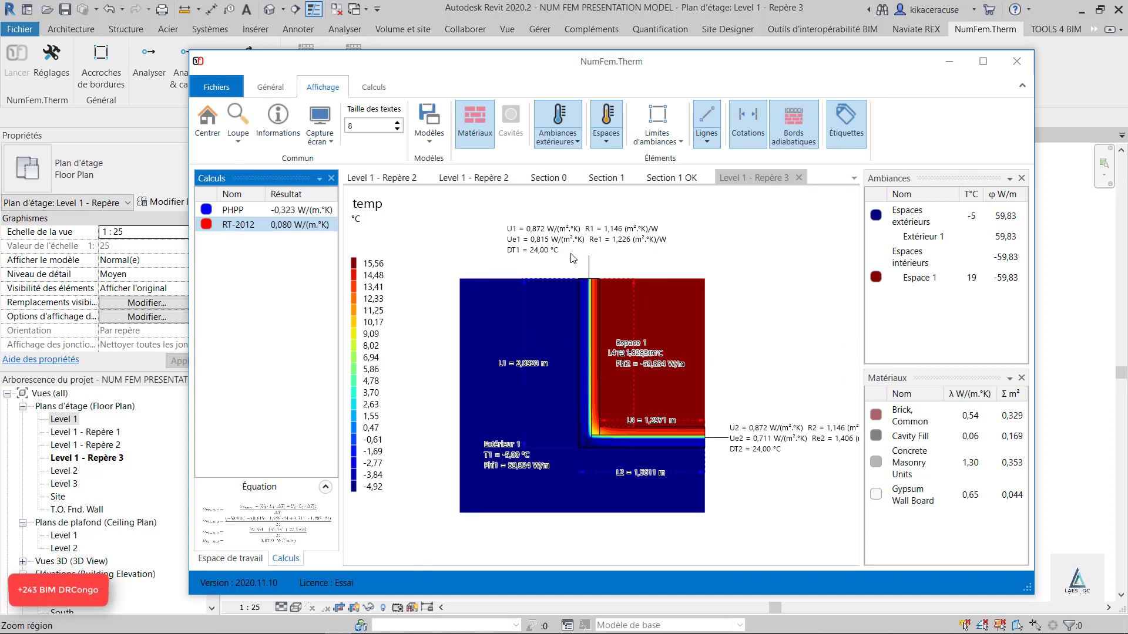
pyautogui.scroll(1, 706, 321)
pyautogui.scroll(-1, 683, 297)
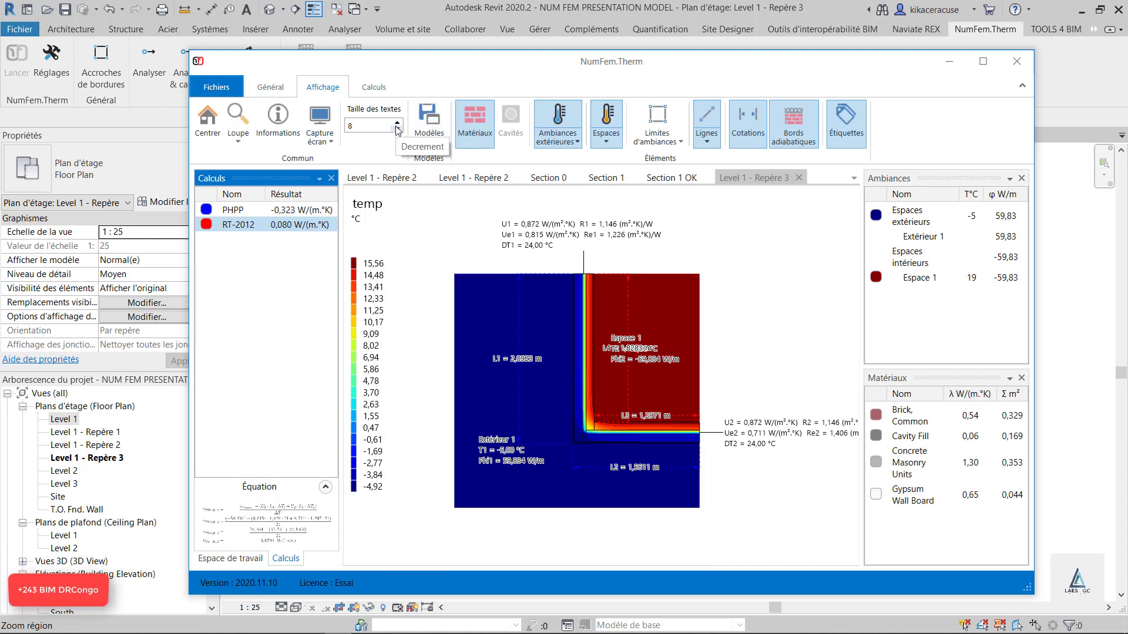
pyautogui.click(577, 142)
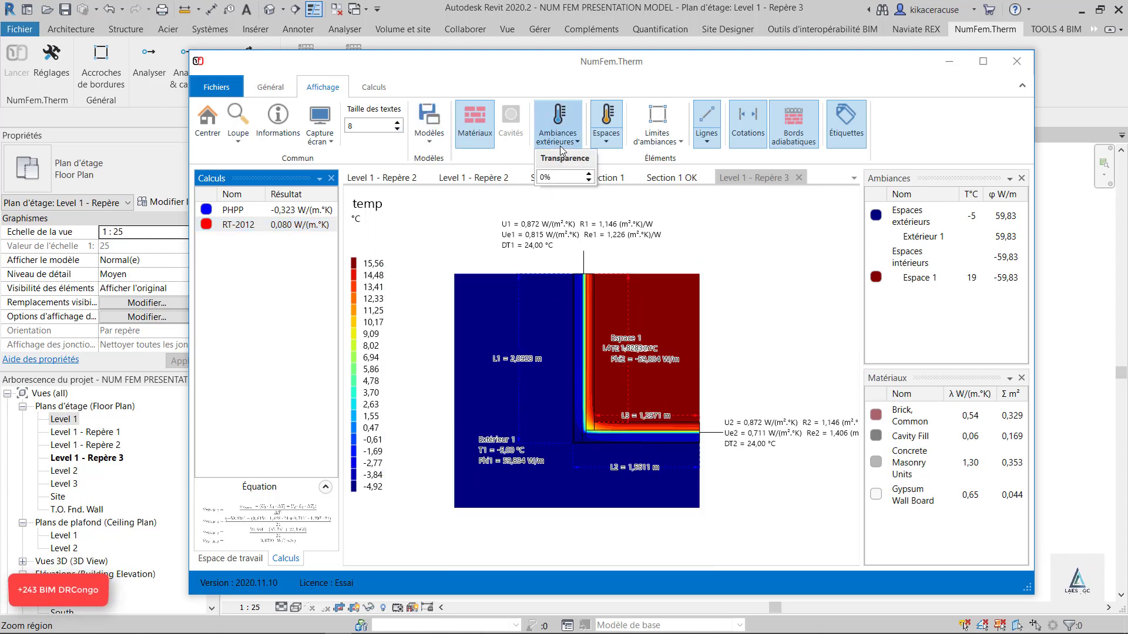
pyautogui.click(588, 173)
pyautogui.click(588, 173)
pyautogui.click(587, 173)
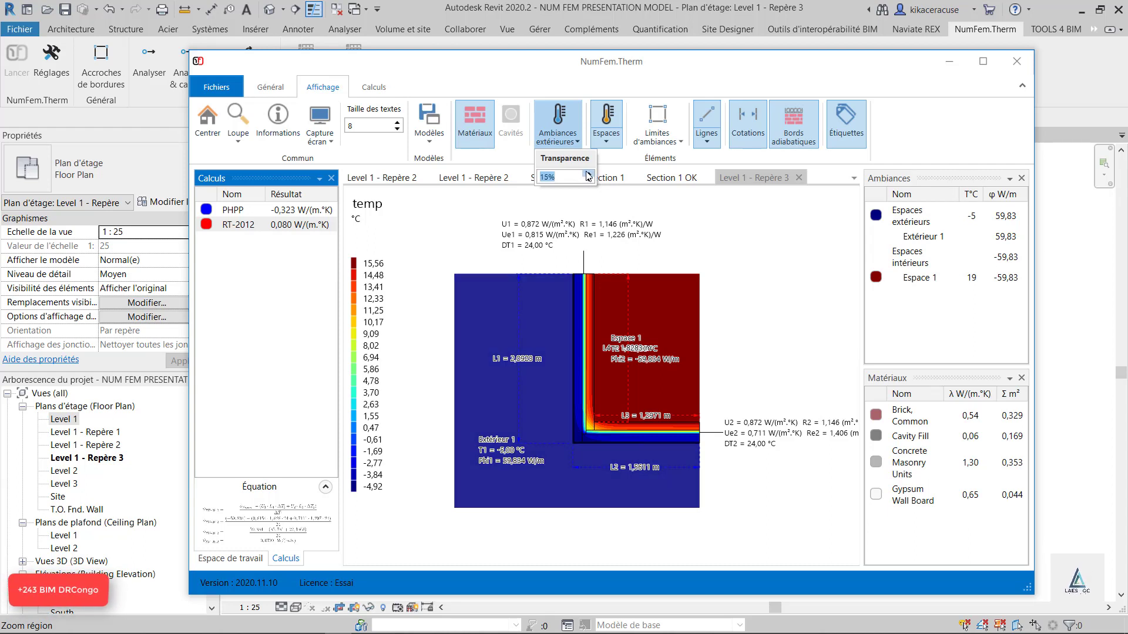
pyautogui.click(588, 173)
pyautogui.click(588, 174)
pyautogui.click(588, 174)
pyautogui.click(587, 174)
pyautogui.click(588, 174)
pyautogui.click(588, 174)
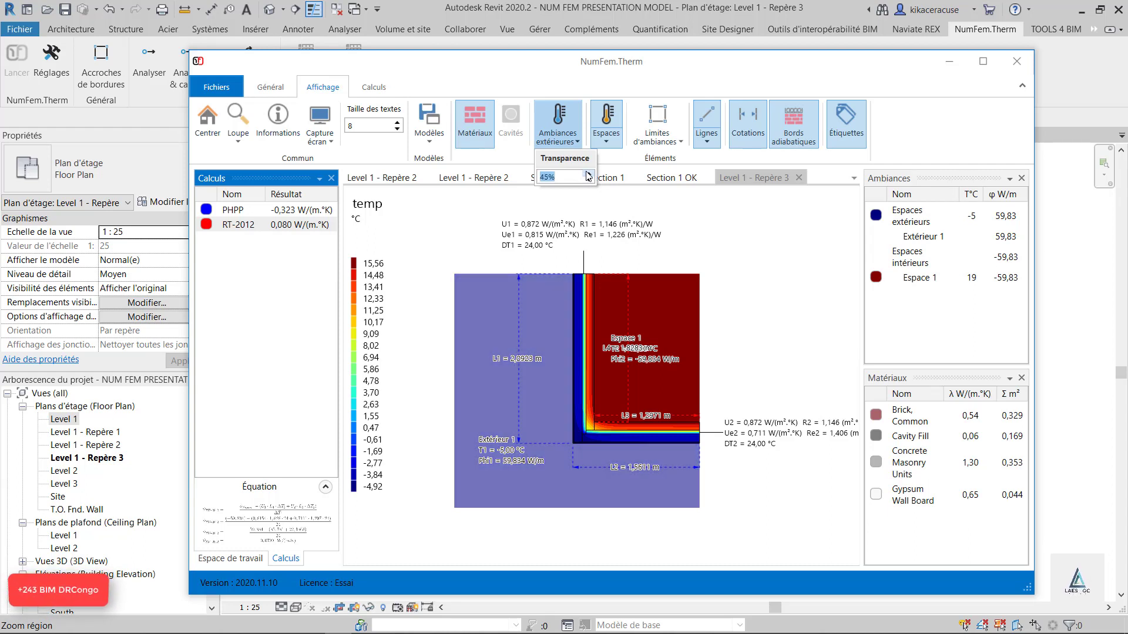
pyautogui.click(588, 174)
pyautogui.click(588, 174)
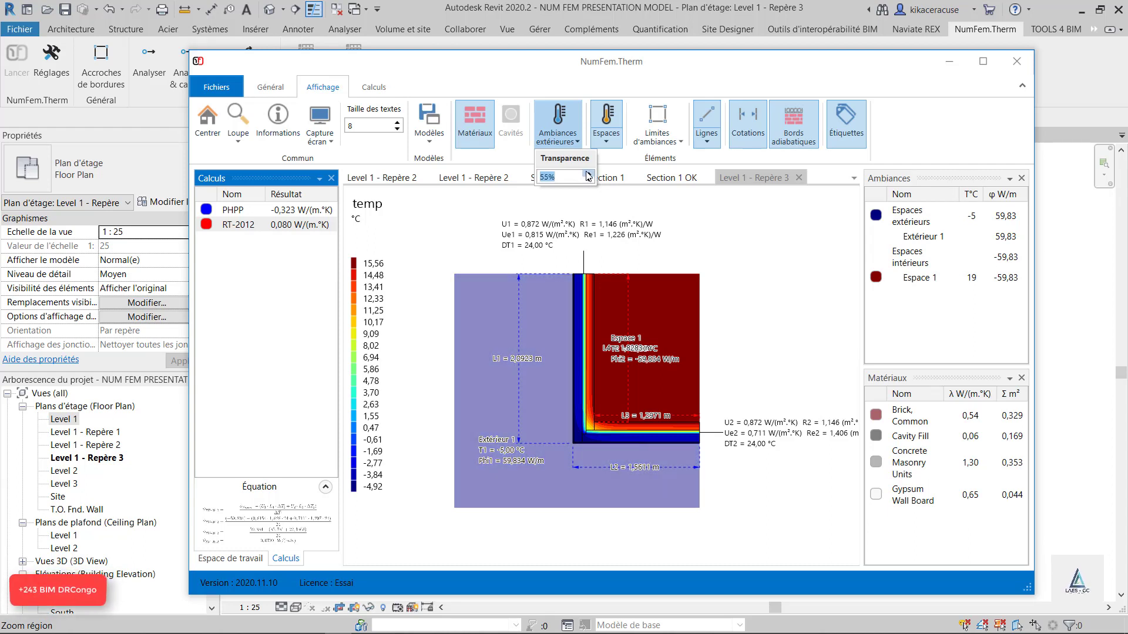
# - Set the transparency of the interior spaces to 30%
pyautogui.click(611, 141)
pyautogui.click(607, 141)
pyautogui.click(645, 174)
pyautogui.click(646, 174)
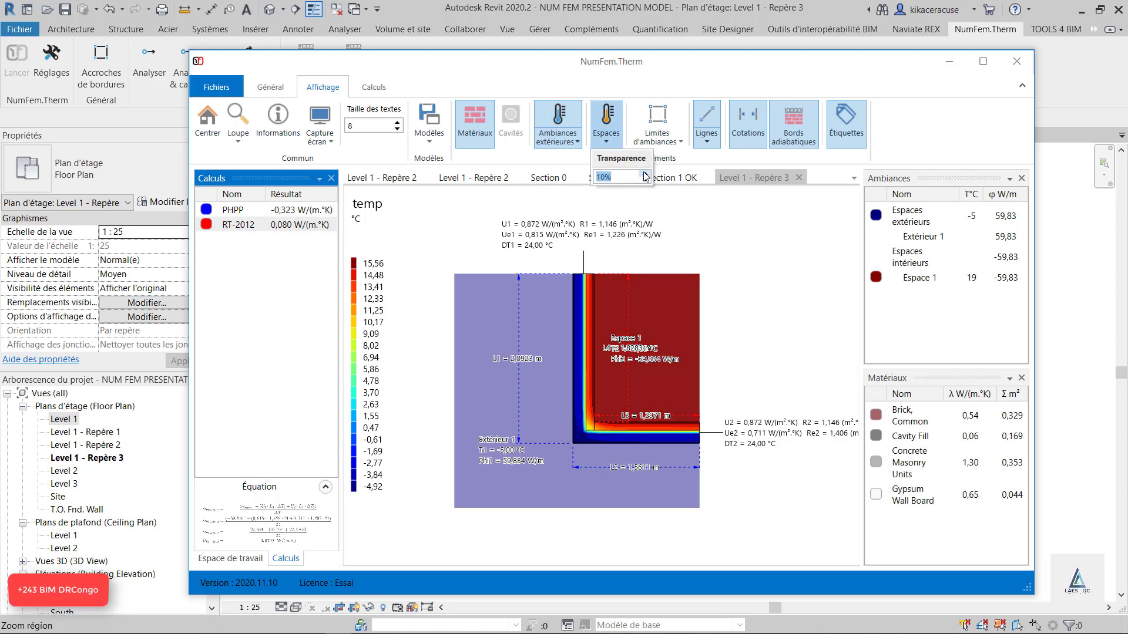
pyautogui.click(646, 174)
pyautogui.click(645, 174)
pyautogui.click(645, 174)
pyautogui.click(646, 174)
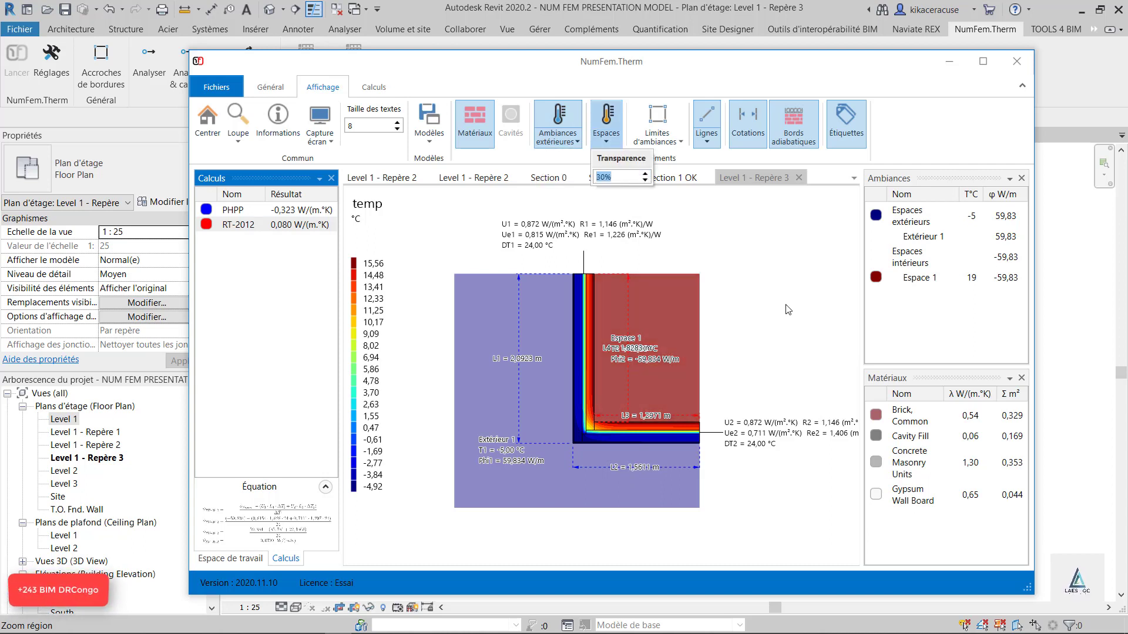
# - Export a screen capture of the thermal view as a PNG image named Level 1 - Repère 3GGGGG
pyautogui.click(321, 139)
pyautogui.click(316, 124)
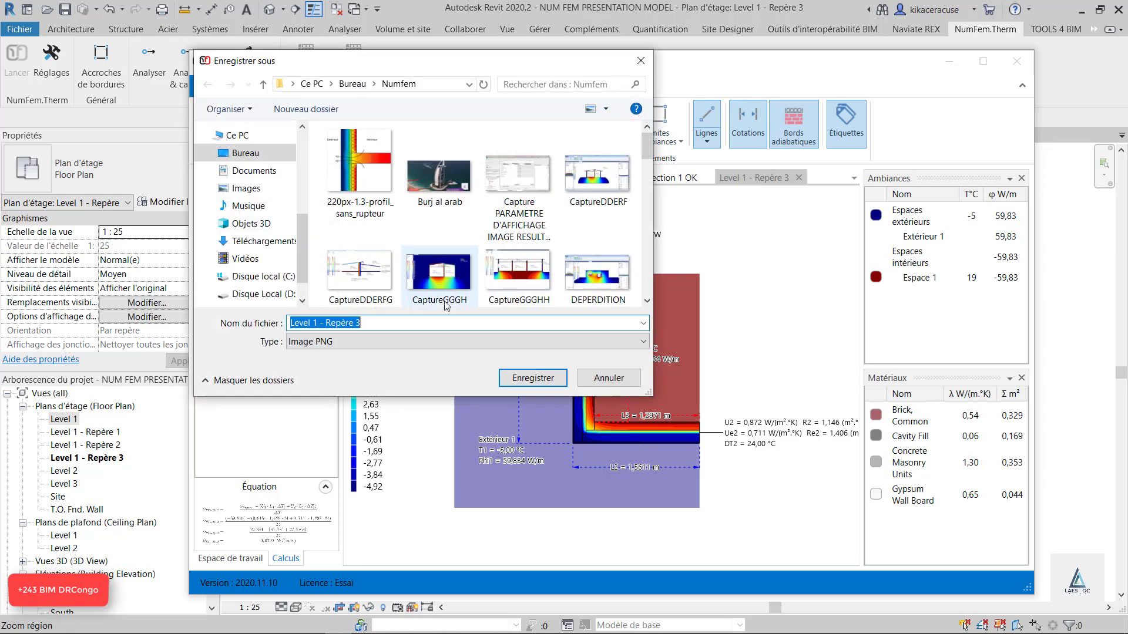
pyautogui.click(403, 323)
pyautogui.write('GGGGG')
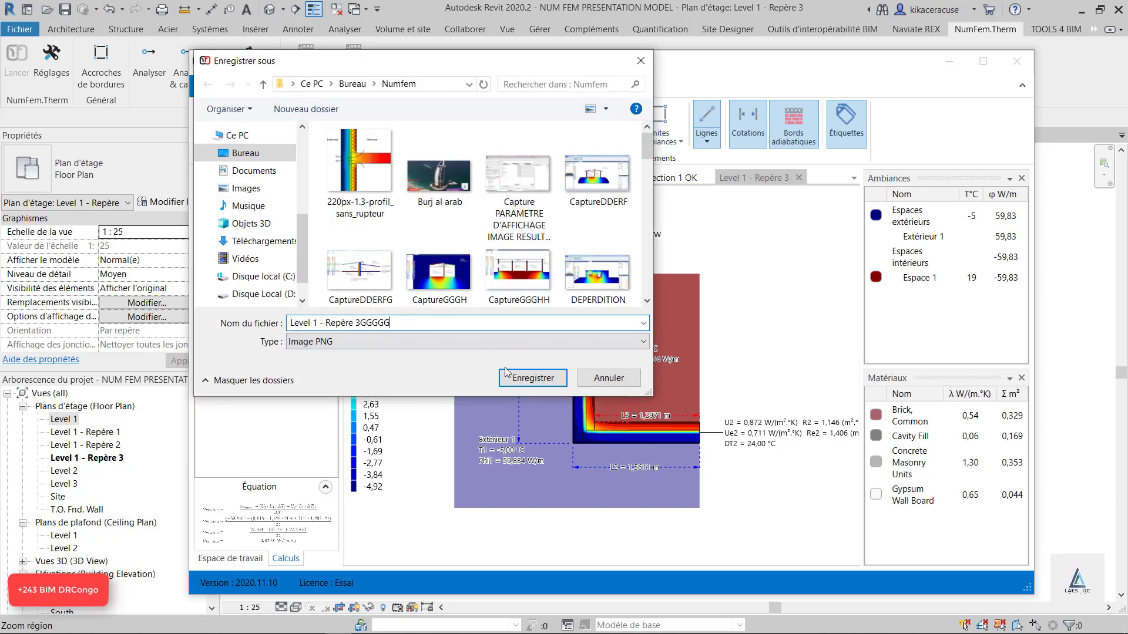
pyautogui.click(527, 375)
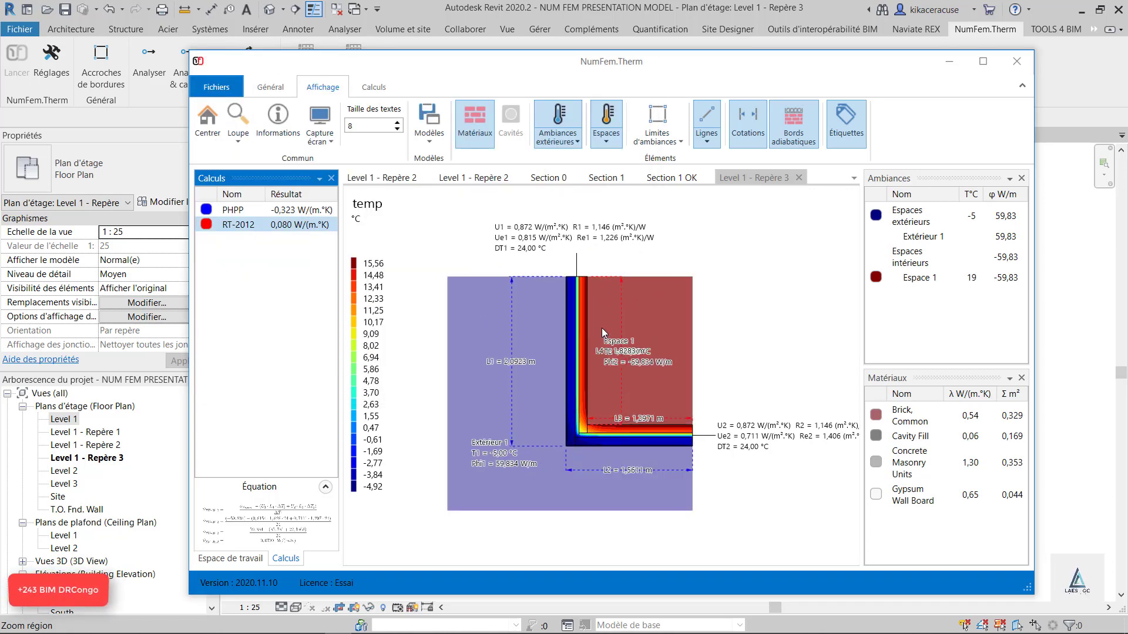
# - Hide the coloured areas of the exterior ambiances and interior spaces around the wall corner
pyautogui.scroll(2, 520, 297)
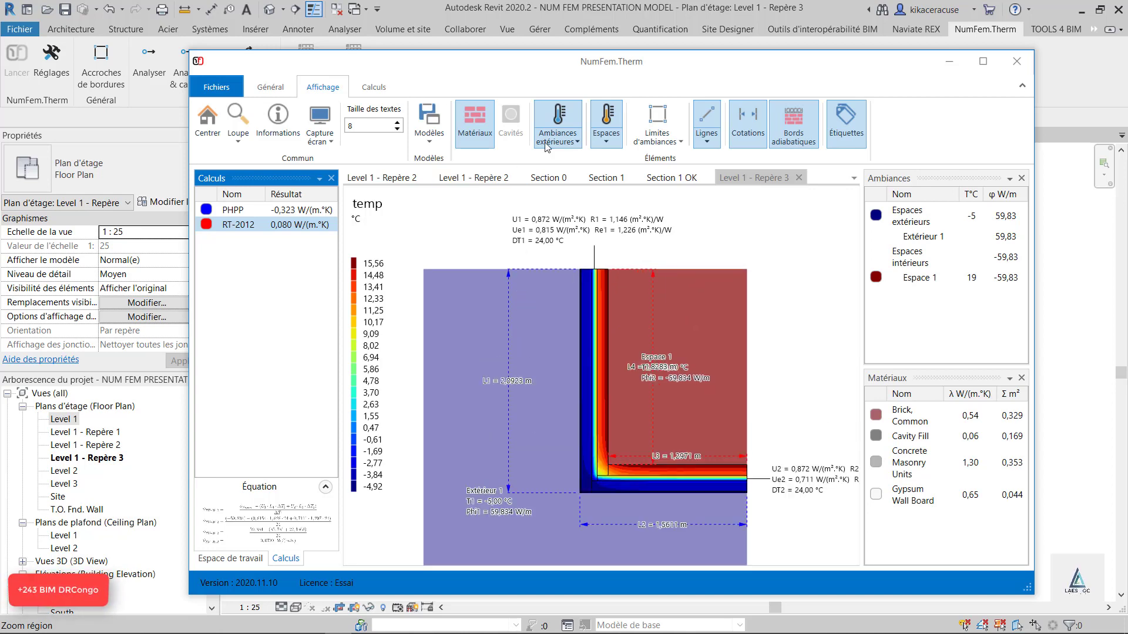
pyautogui.click(578, 117)
pyautogui.click(606, 120)
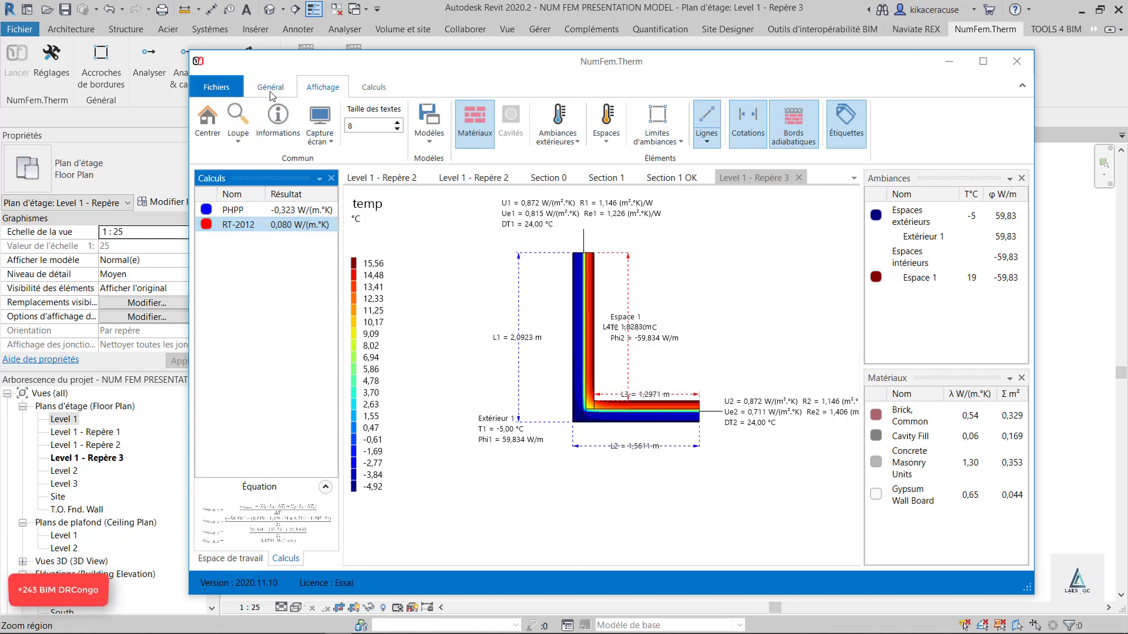
# - Apply the saved calculation display model "pont thermique 1" to the wall corner results
pyautogui.click(373, 87)
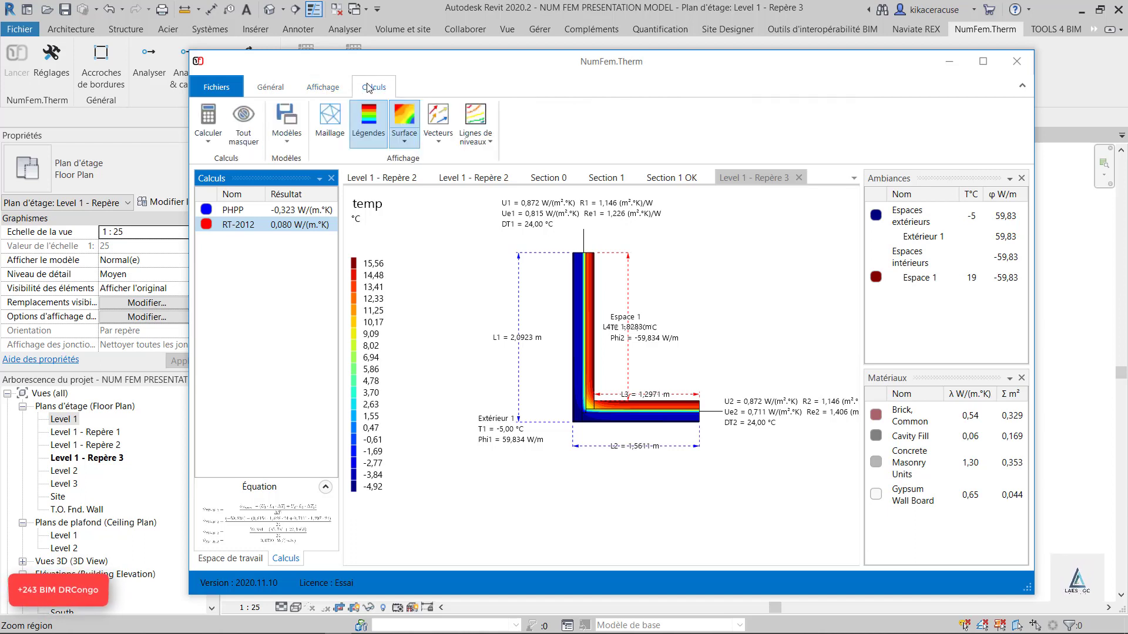
pyautogui.click(294, 135)
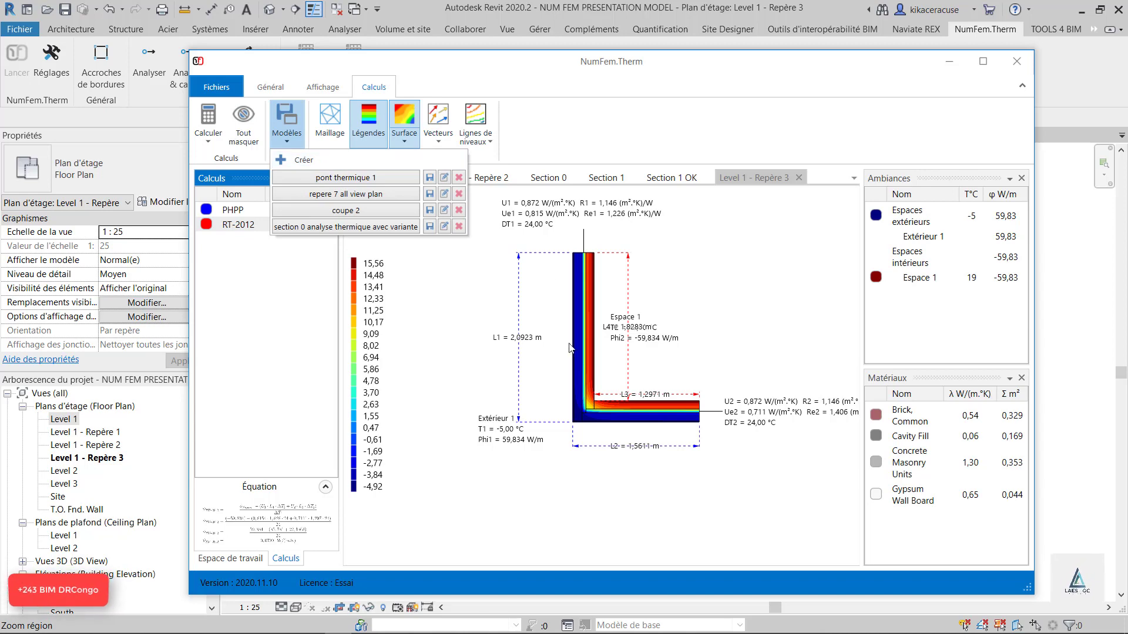
pyautogui.click(361, 178)
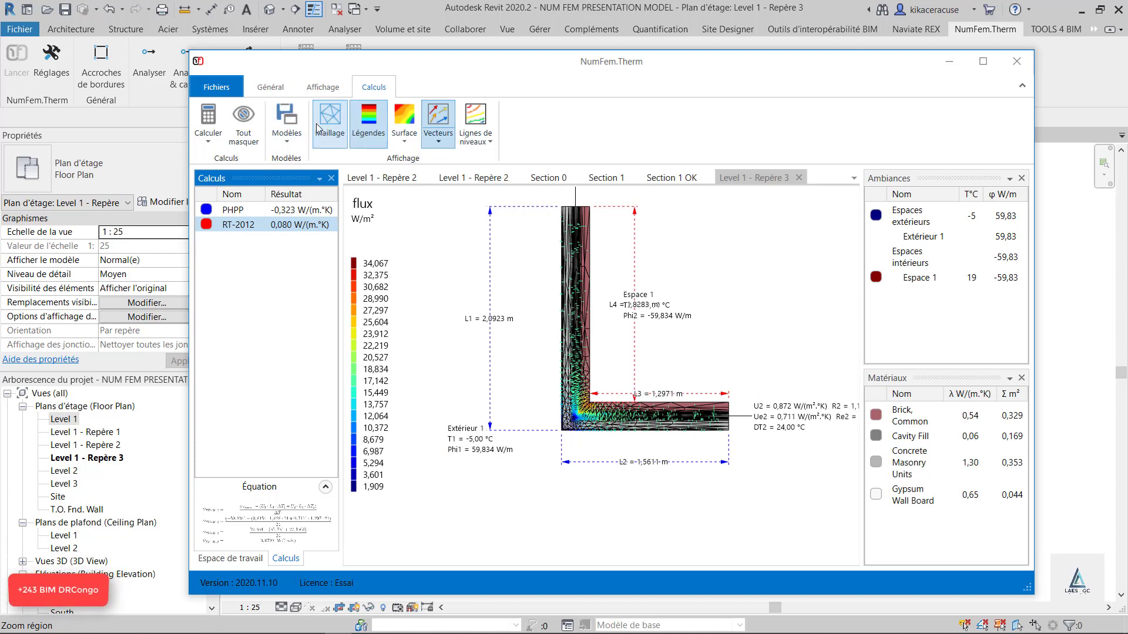
# - Try the display models "repere 7 all view plan" and "coupe 2" on the wall corner results
pyautogui.click(287, 138)
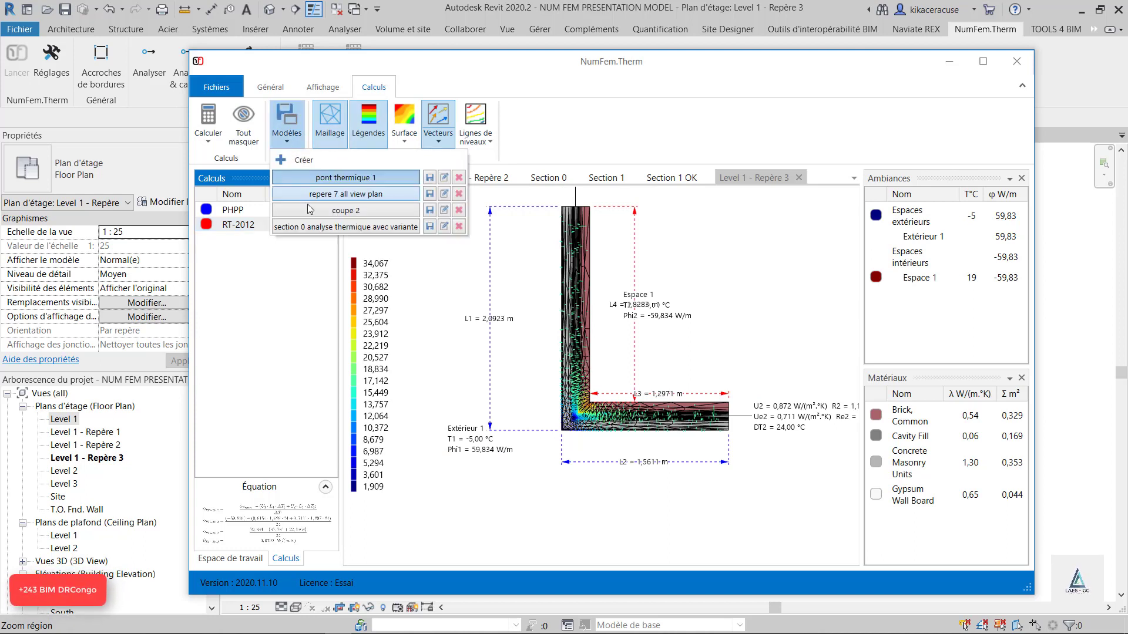
pyautogui.click(343, 194)
pyautogui.click(288, 126)
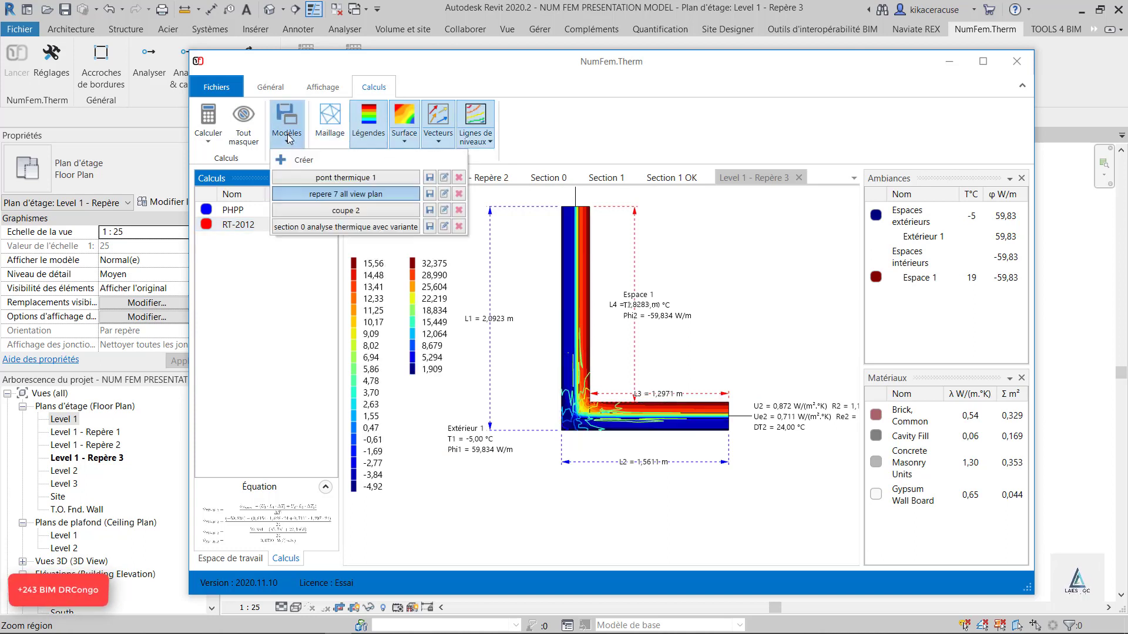
pyautogui.click(341, 210)
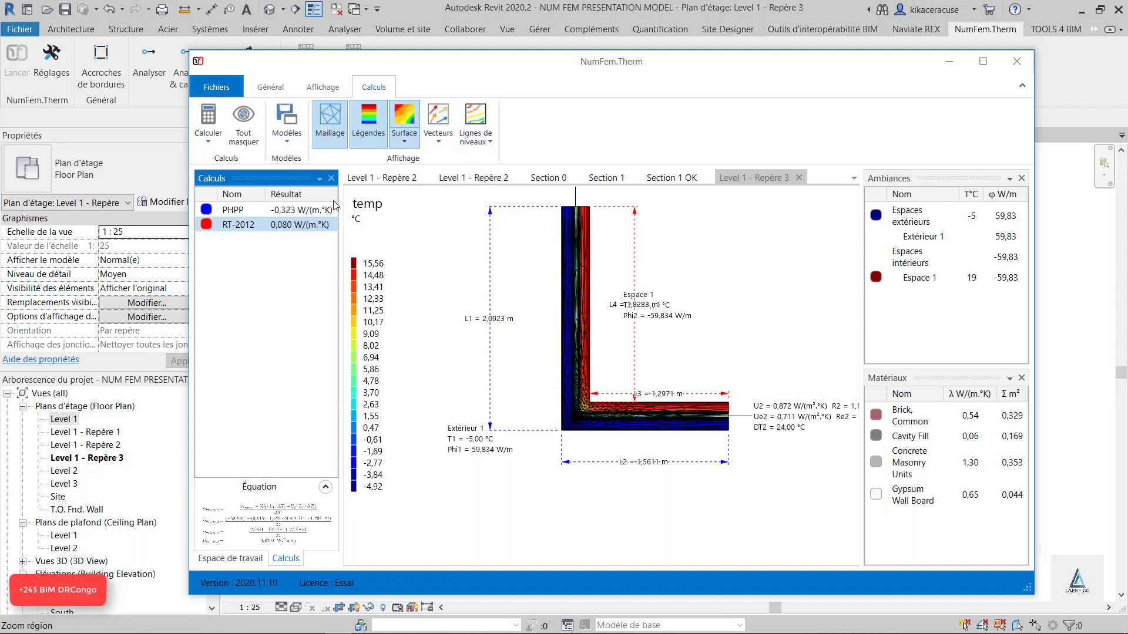
# - Try the display model "section 0 analyse thermique avec variante" and return to "coupe 2"
pyautogui.click(291, 132)
pyautogui.click(313, 228)
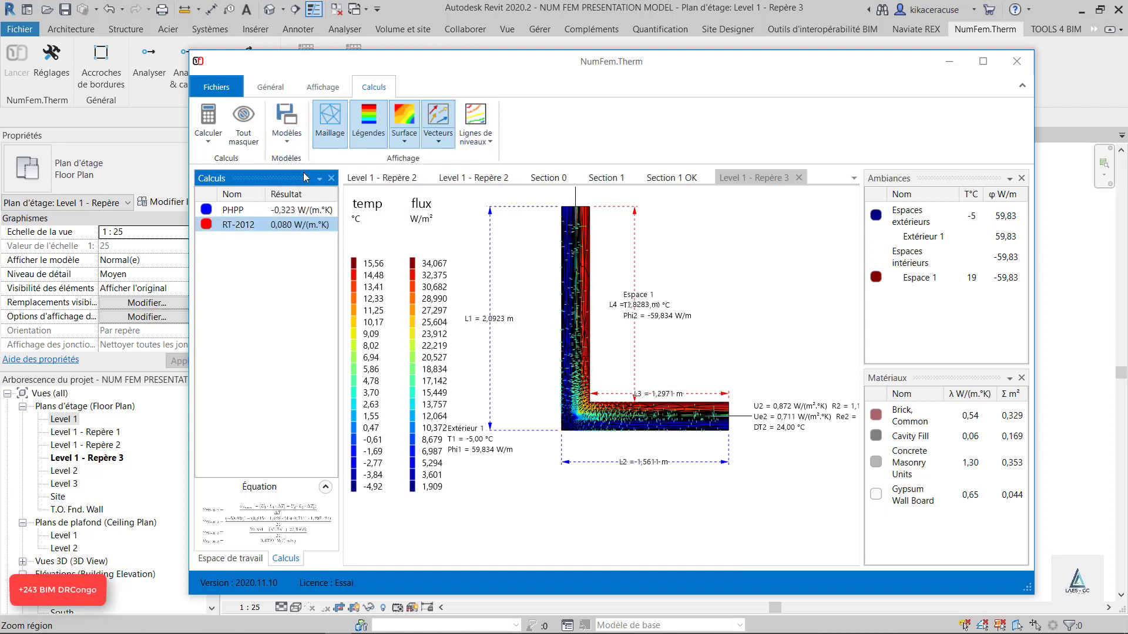
pyautogui.click(287, 132)
pyautogui.click(341, 211)
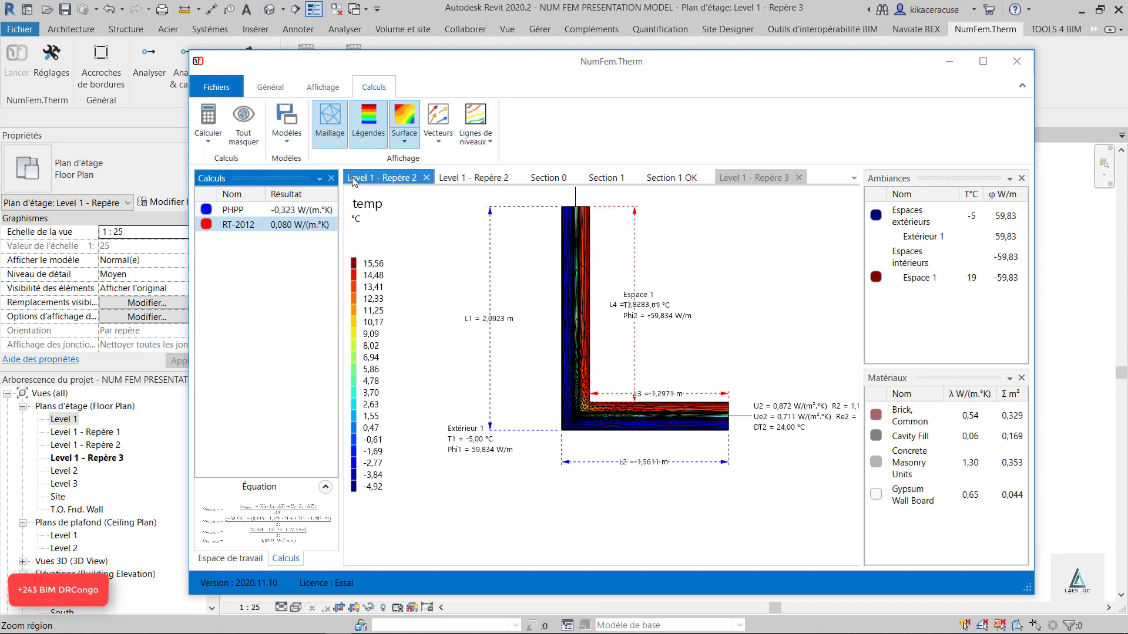
# - Apply the display model "repere 7 all view plan" to the wall corner results and save the thermal studies
pyautogui.click(299, 145)
pyautogui.click(346, 209)
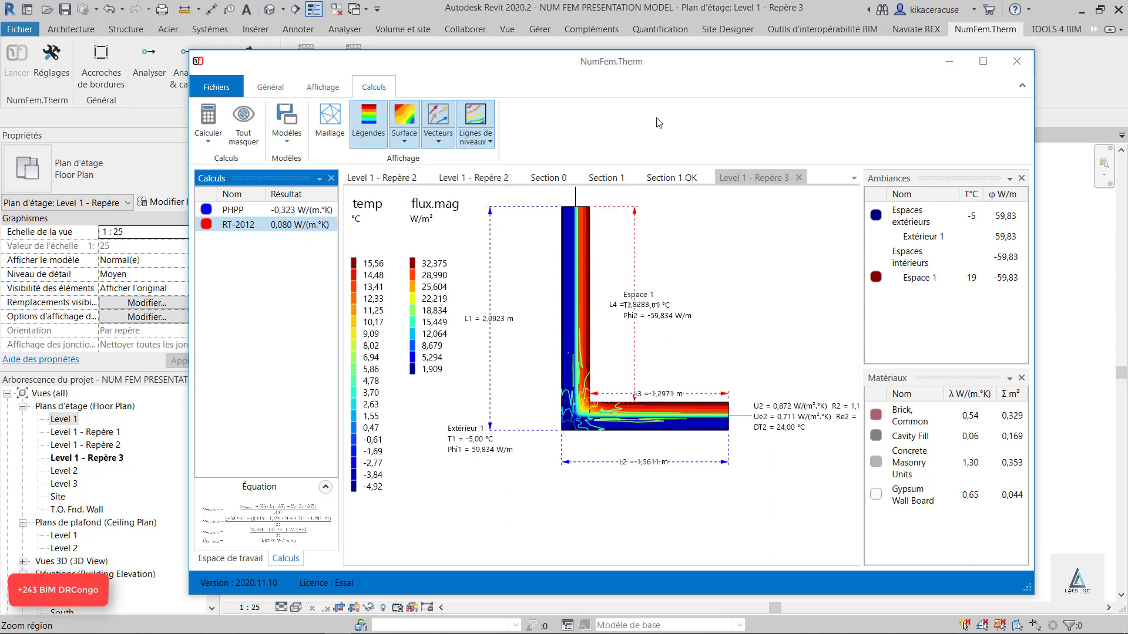
pyautogui.hotkey('ctrl', 's')
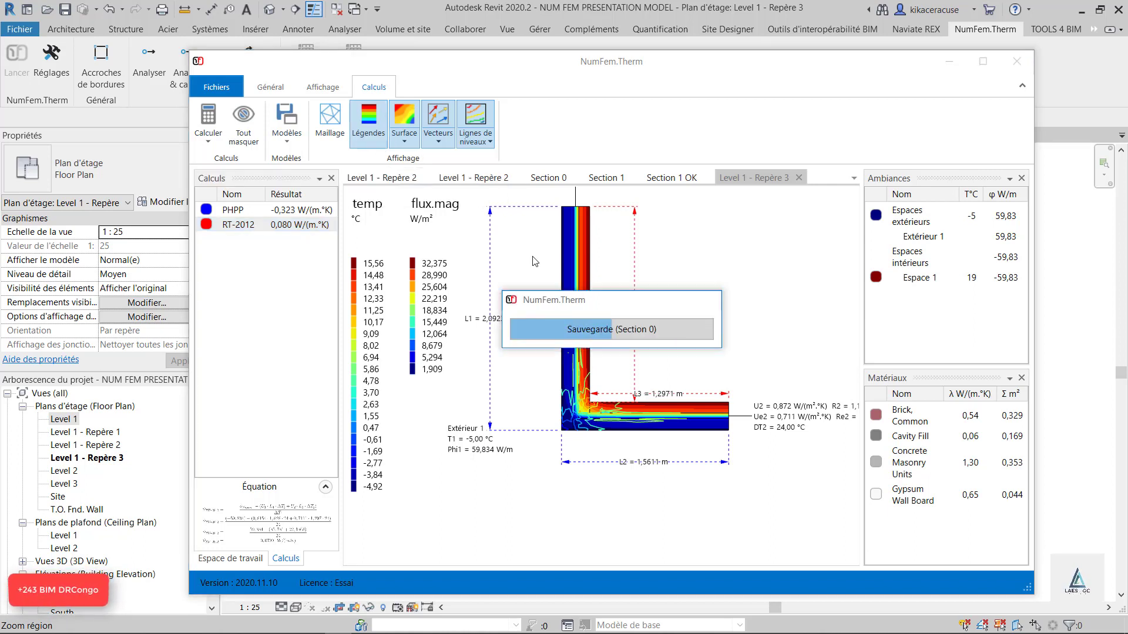